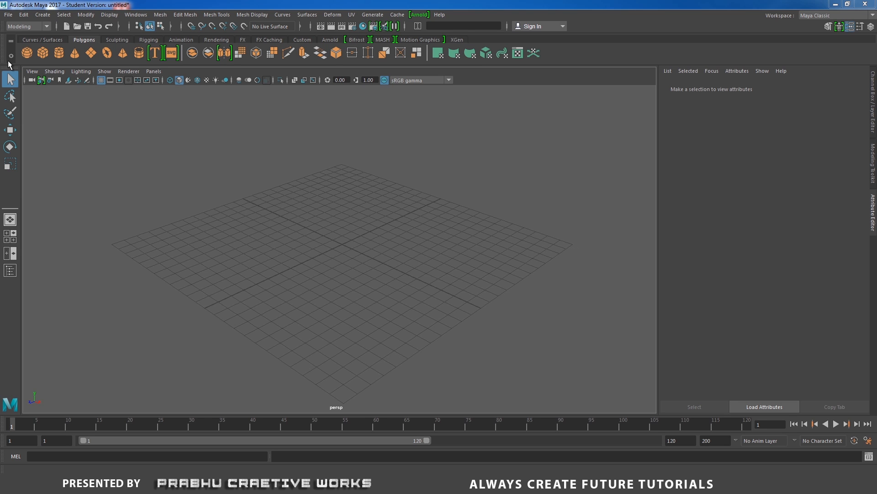
# Step: Create a new project named Transparency_Map located on D:/ with the default folder locations
pyautogui.click(8, 14)
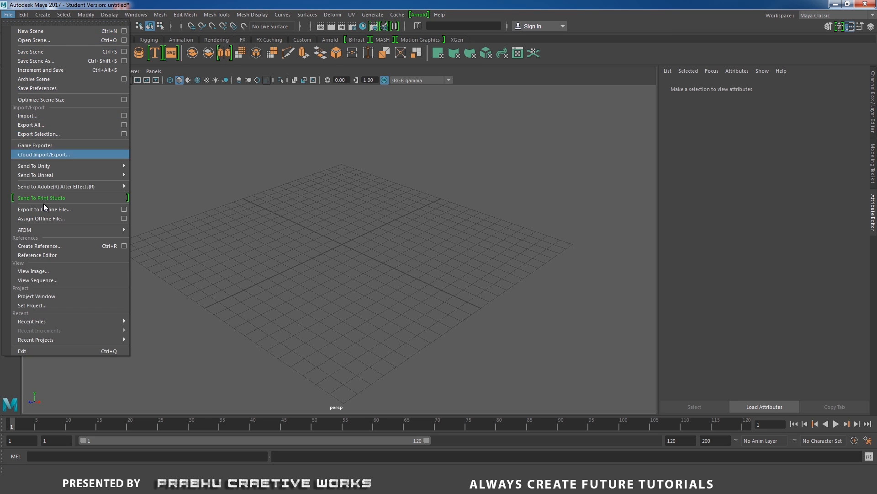
pyautogui.click(43, 296)
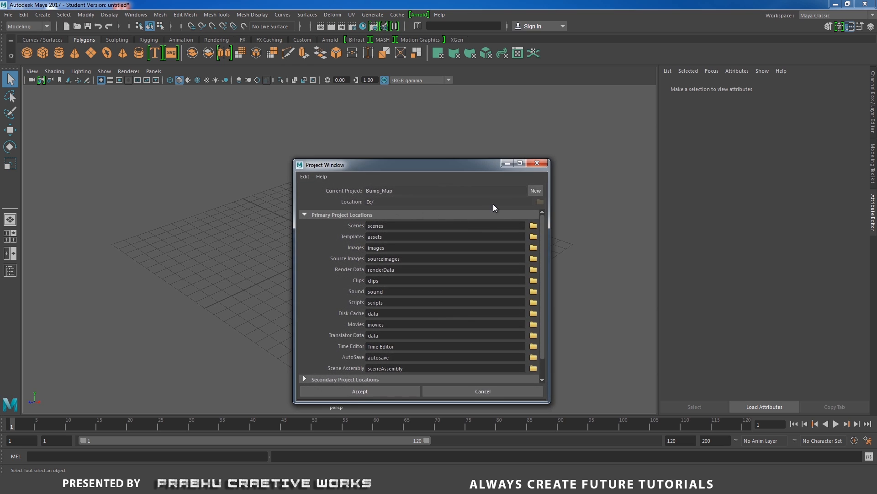
pyautogui.click(535, 190)
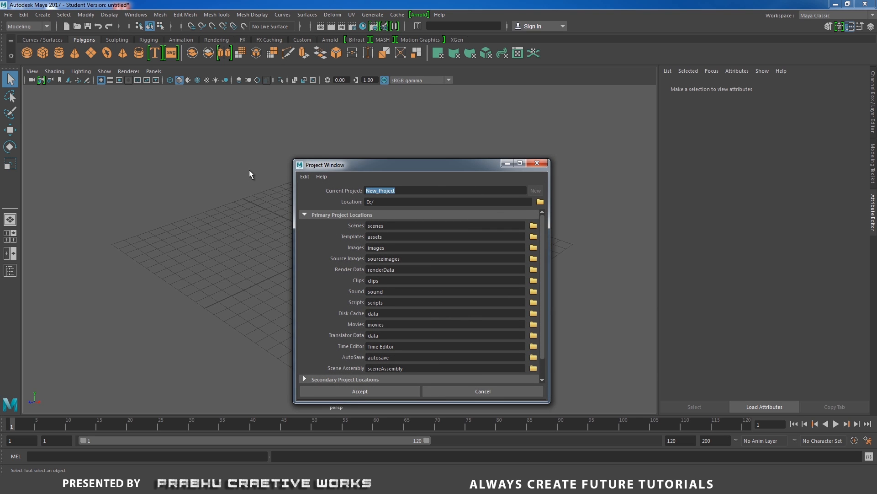
pyautogui.write('Transparency_Maper')
pyautogui.click(375, 201)
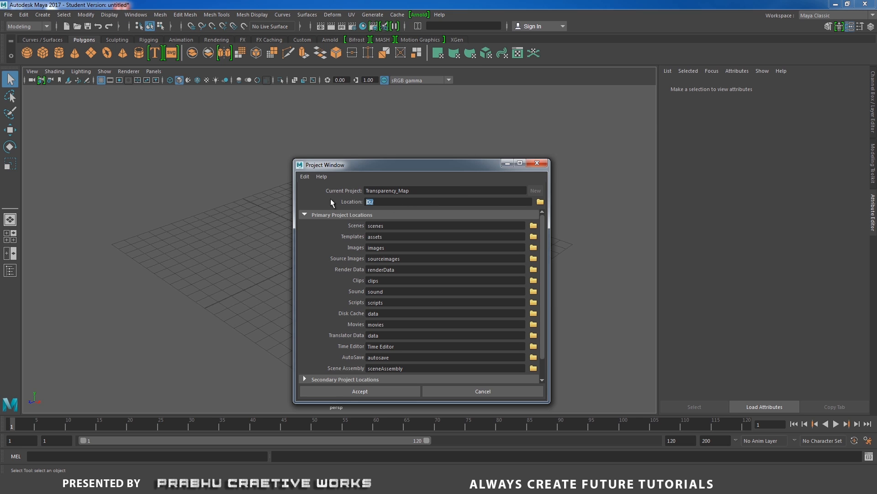
pyautogui.click(383, 388)
pyautogui.moveTo(411, 305)
pyautogui.keyDown('alt'); pyautogui.mouseDown(button='middle')
pyautogui.moveTo(414, 288)
pyautogui.moveTo(415, 309)
pyautogui.mouseUp(button='middle'); pyautogui.keyUp('alt')
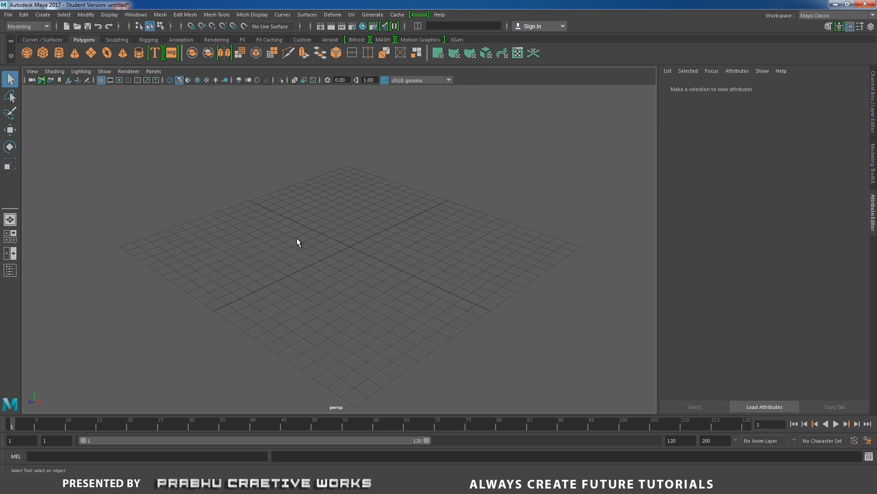
pyautogui.click(43, 14)
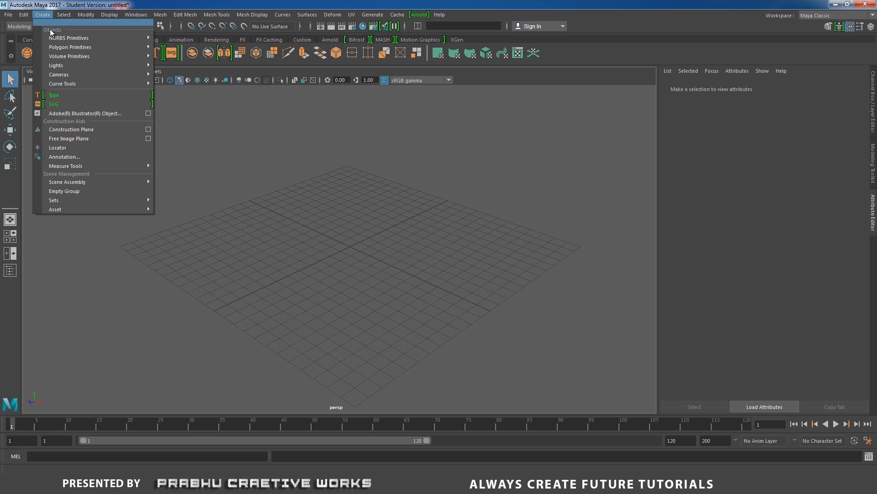
pyautogui.moveTo(70, 47)
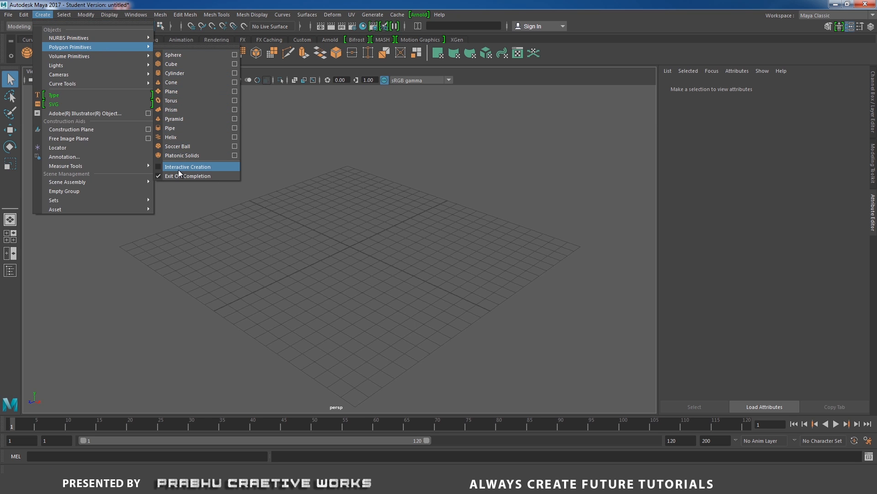
pyautogui.click(327, 70)
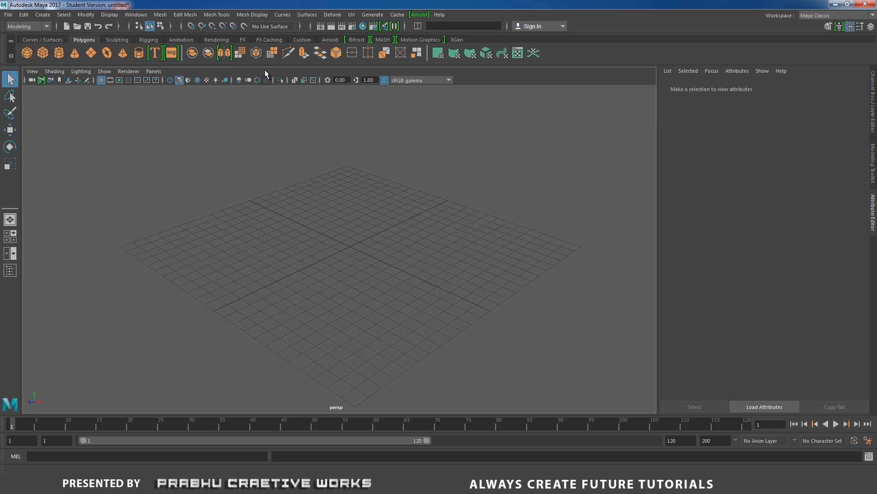
# Step: Create a polygon plane at the origin and scale it uniformly to about 28.27
pyautogui.click(91, 54)
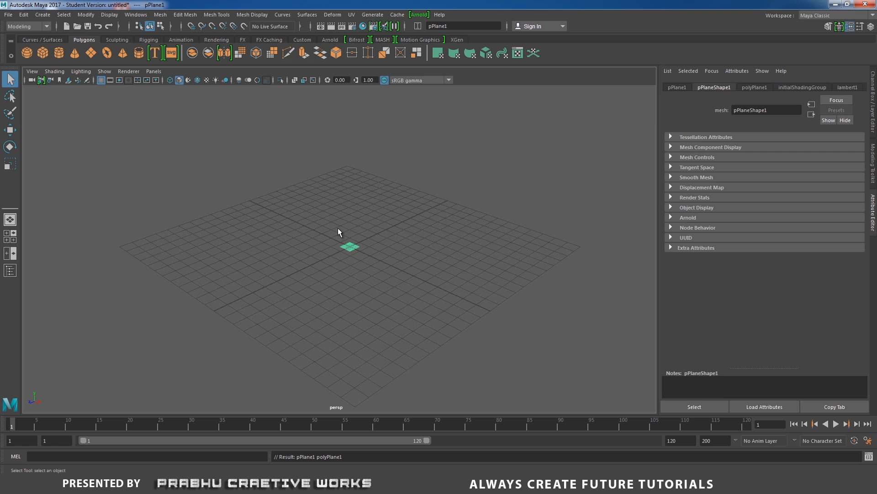
pyautogui.press('r')
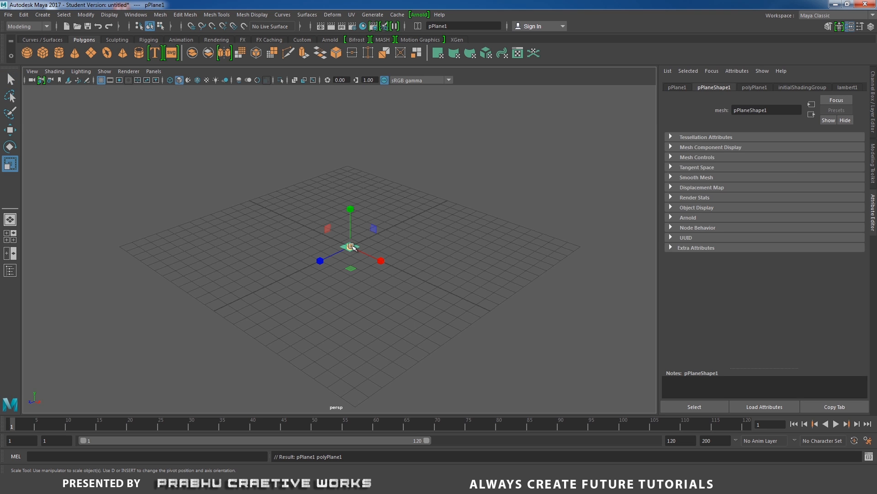
pyautogui.moveTo(351, 247); pyautogui.dragTo(614, 86)
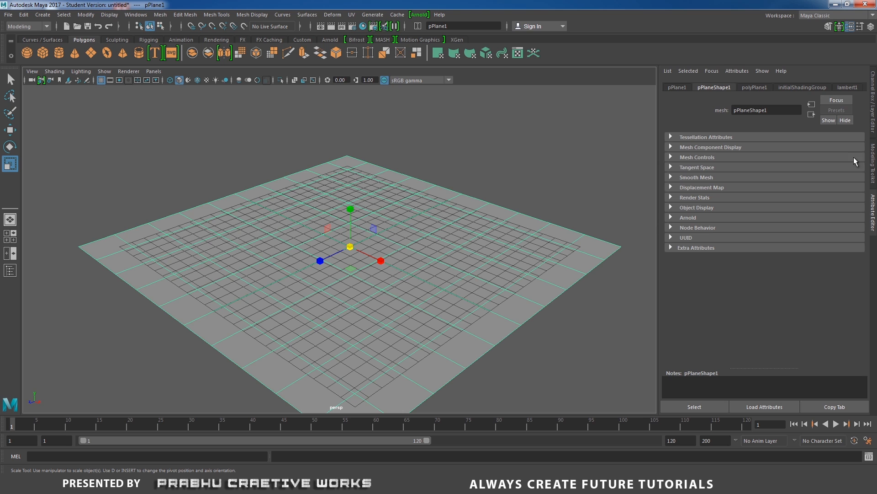
# Step: Set the plane's width and height subdivisions to 1
pyautogui.click(873, 114)
pyautogui.click(685, 292)
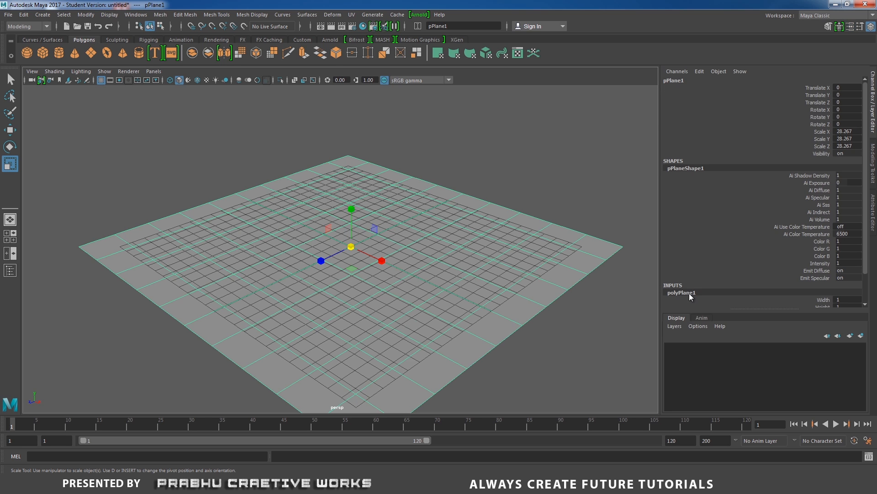
pyautogui.scroll(-2, 850, 246)
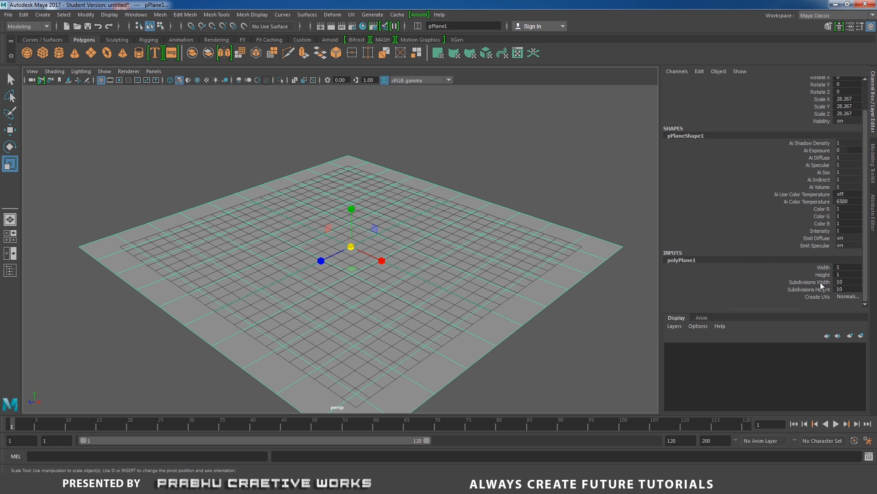
pyautogui.moveTo(823, 282); pyautogui.dragTo(822, 289)
pyautogui.moveTo(590, 188); pyautogui.dragTo(302, 191, button='middle')
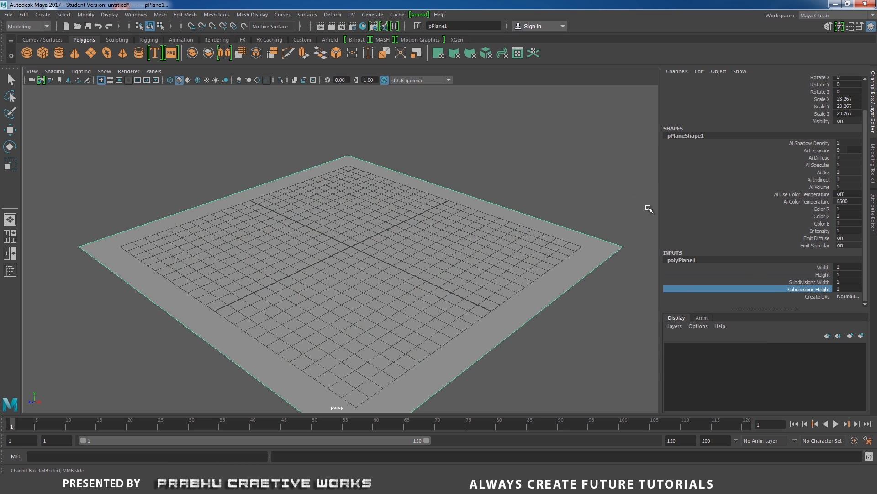
# Step: Enlarge the plane uniformly to a scale of about 64 so it extends far beyond the grid
pyautogui.press('r')
pyautogui.click(599, 199)
pyautogui.scroll(-4, 390, 239)
pyautogui.click(389, 239)
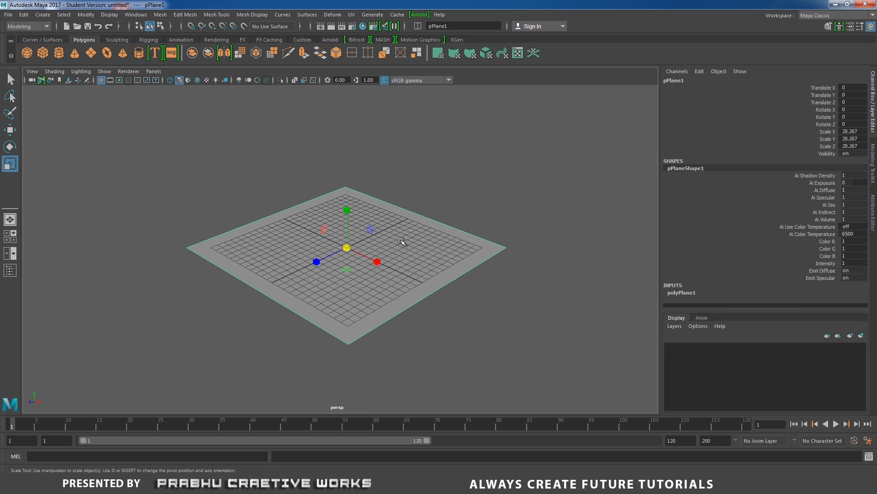
pyautogui.moveTo(346, 247); pyautogui.dragTo(547, 118)
pyautogui.click(546, 147)
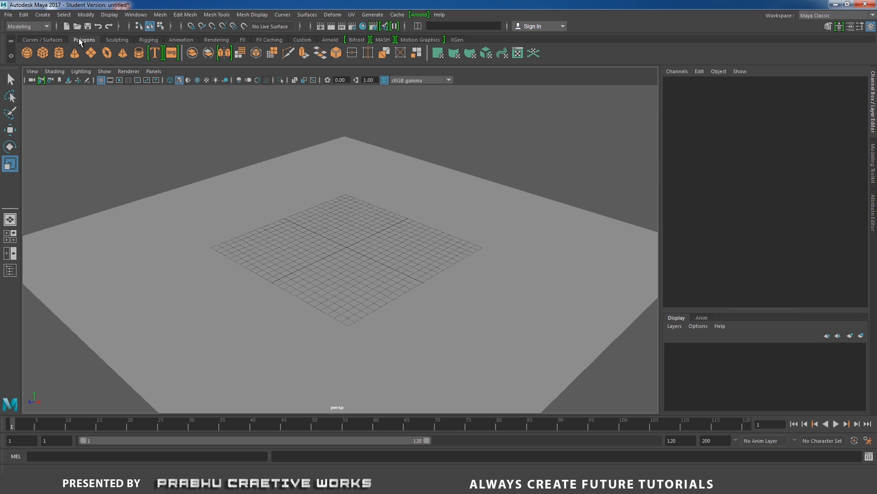
# Step: Create a polygon cylinder at the origin and scale it uniformly to about 3.73
pyautogui.click(58, 56)
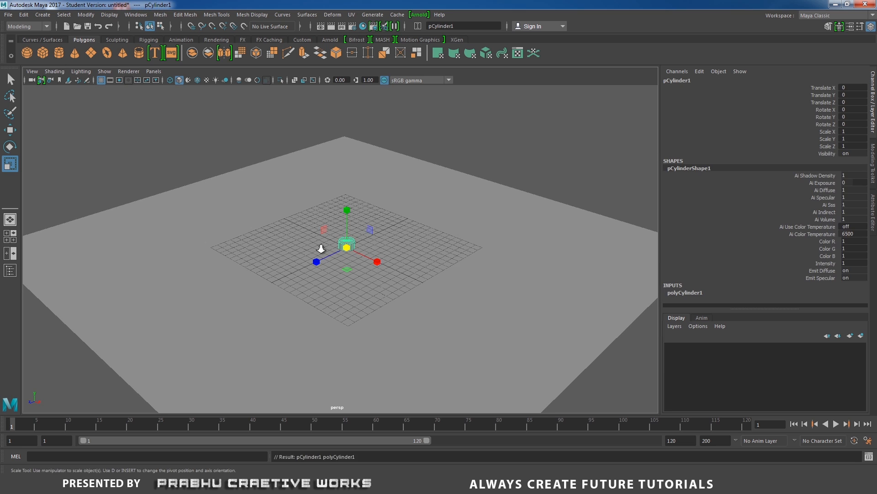
pyautogui.scroll(3, 352, 252)
pyautogui.moveTo(352, 253); pyautogui.dragTo(420, 231)
# Step: Set the cylinder's axis subdivisions to 60
pyautogui.click(700, 291)
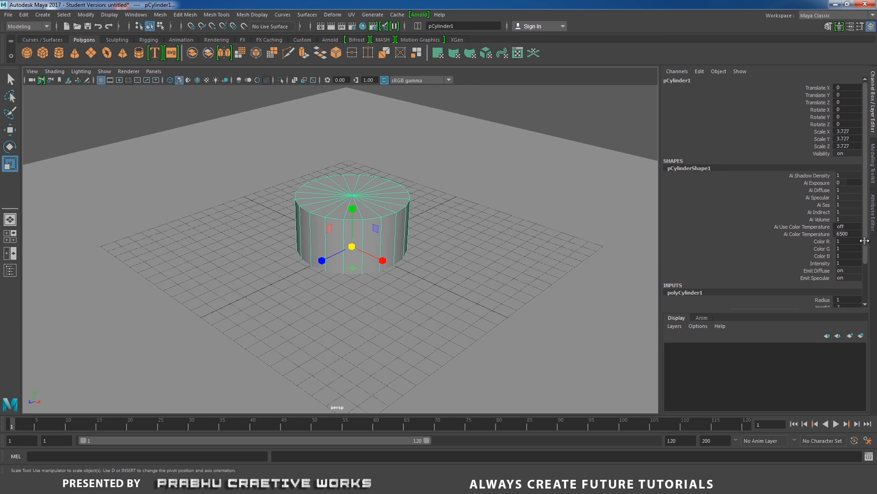
pyautogui.scroll(-3, 863, 274)
pyautogui.doubleClick(849, 267)
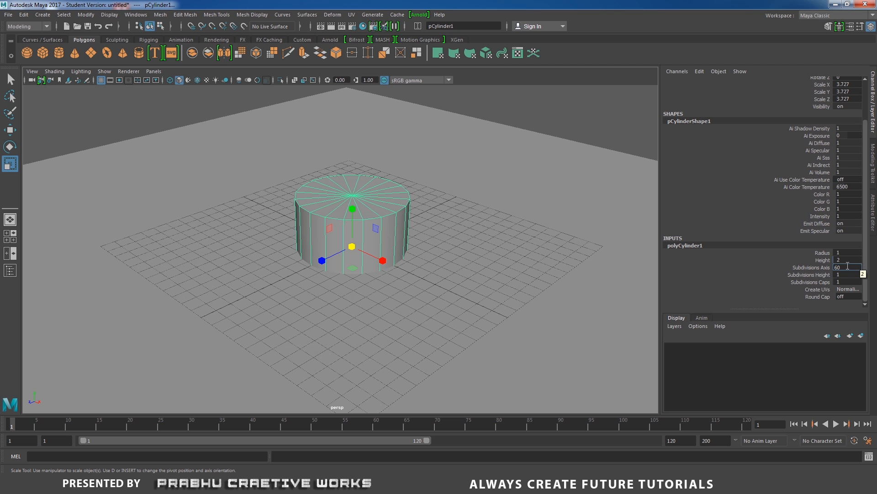
pyautogui.press('Return')
pyautogui.click(414, 195)
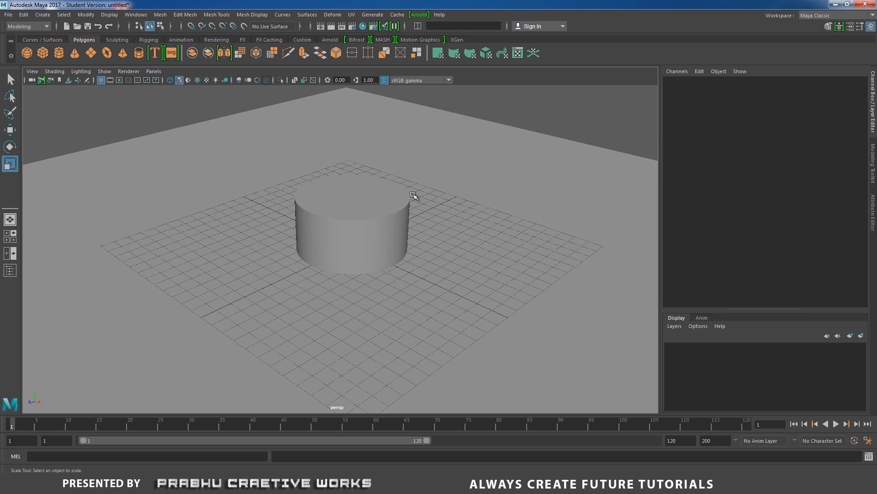
# Step: Flatten the cylinder into a thin disc with a Y scale of about 0.334, checking it in the front view
pyautogui.click(364, 206)
pyautogui.moveTo(355, 207); pyautogui.dragTo(398, 269)
pyautogui.press('space')
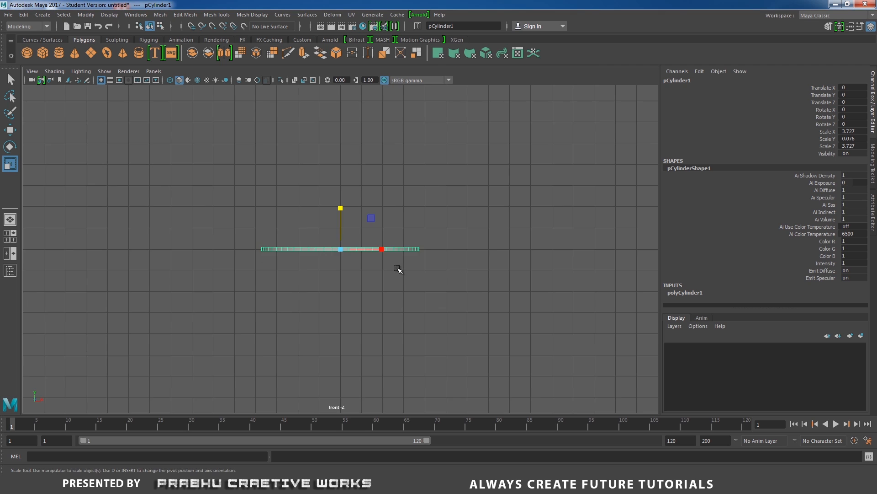
pyautogui.scroll(5, 400, 271)
pyautogui.moveTo(342, 210); pyautogui.dragTo(360, 140)
# Step: Raise the disc to about Y 0.333 so its underside rests on the ground plane
pyautogui.press('w')
pyautogui.moveTo(343, 202)
pyautogui.mouseDown()
pyautogui.moveTo(341, 171)
pyautogui.moveTo(341, 190)
pyautogui.mouseUp()
pyautogui.press('r')
pyautogui.press('w')
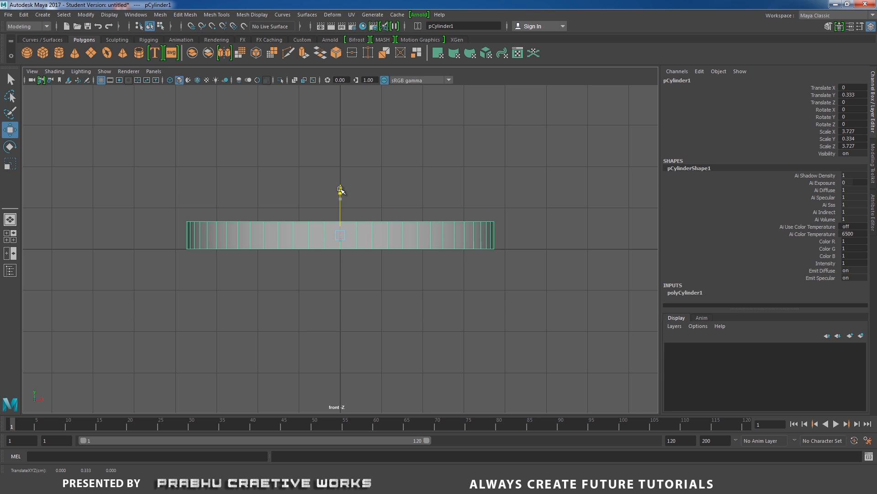
# Step: Return to the perspective view and examine the disc on the ground plane up close
pyautogui.press('space')
pyautogui.moveTo(419, 224); pyautogui.dragTo(417, 201)
pyautogui.keyDown('alt'); pyautogui.moveTo(412, 228); pyautogui.dragTo(423, 249); pyautogui.keyUp('alt')
pyautogui.keyDown('alt'); pyautogui.moveTo(441, 256); pyautogui.dragTo(499, 274, button='right'); pyautogui.keyUp('alt')
pyautogui.keyDown('alt'); pyautogui.moveTo(499, 274); pyautogui.dragTo(474, 221); pyautogui.keyUp('alt')
pyautogui.keyDown('alt'); pyautogui.moveTo(474, 221); pyautogui.dragTo(513, 303, button='right'); pyautogui.keyUp('alt')
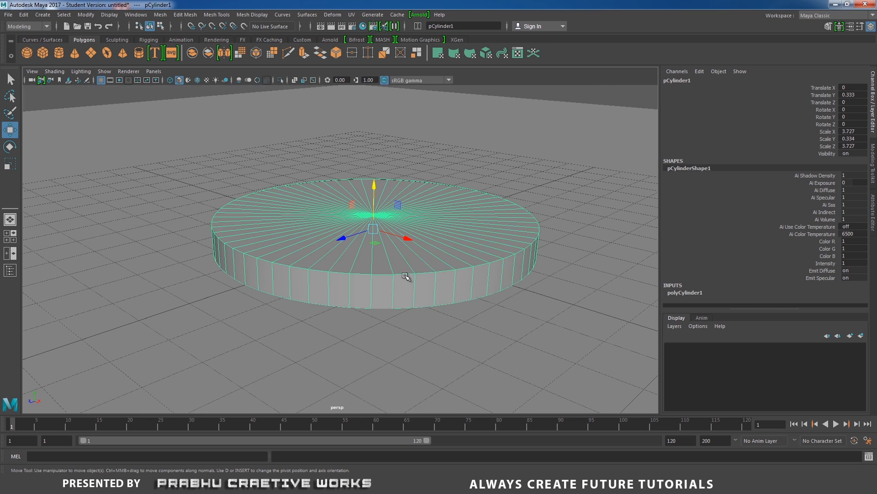
pyautogui.moveTo(405, 276); pyautogui.dragTo(449, 209, button='right')
# Step: Open the Outliner and rename the ground plane as Ground01
pyautogui.click(136, 15)
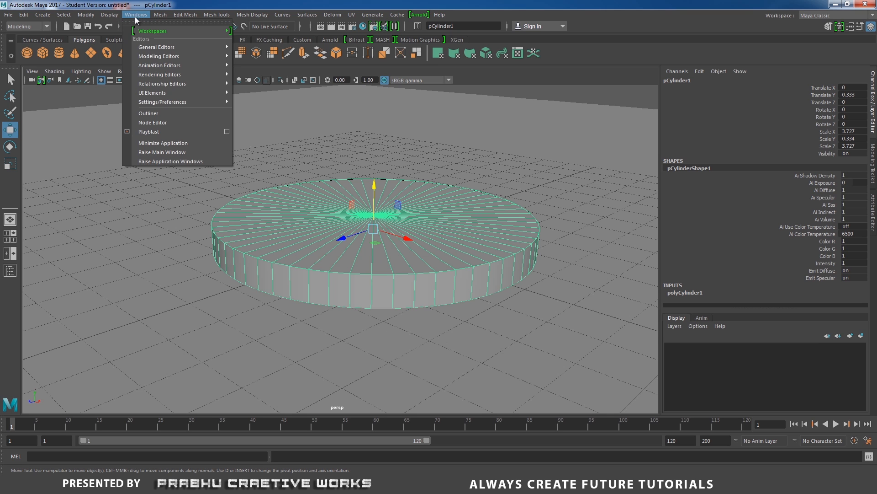
pyautogui.click(151, 113)
pyautogui.moveTo(249, 104); pyautogui.dragTo(687, 121)
pyautogui.click(594, 184)
pyautogui.doubleClick(594, 183)
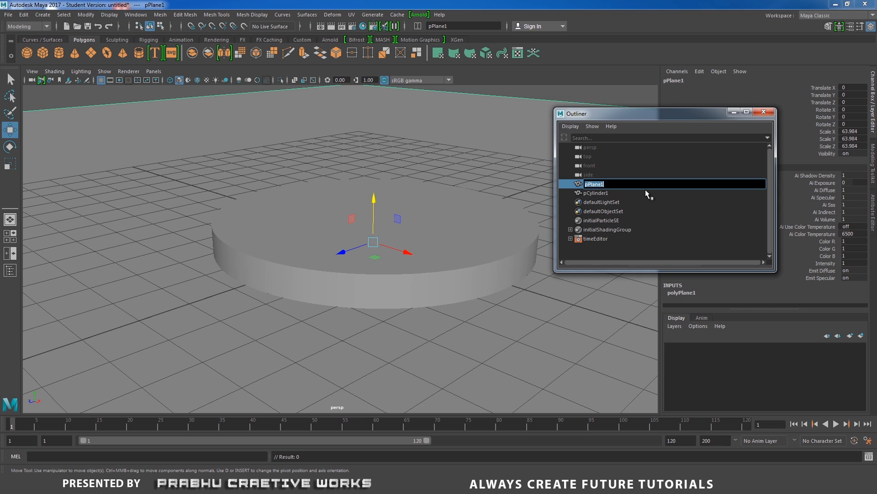
pyautogui.write('Ground01')
pyautogui.press('Return')
# Step: Rename the cylinder disc as base01
pyautogui.click(495, 237)
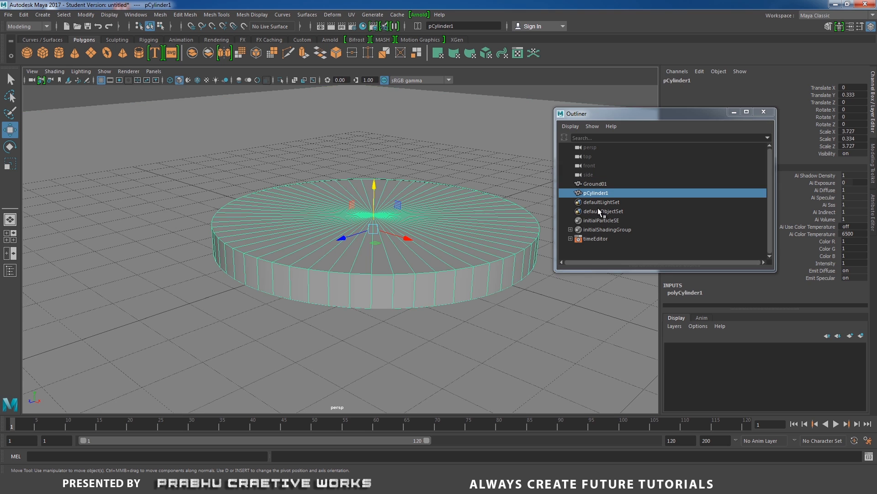
pyautogui.doubleClick(598, 193)
pyautogui.write('base01')
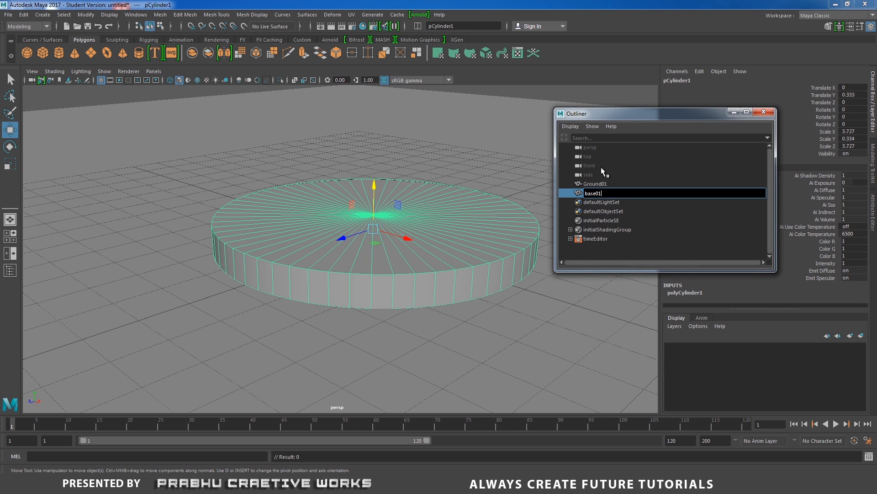
pyautogui.press('Return')
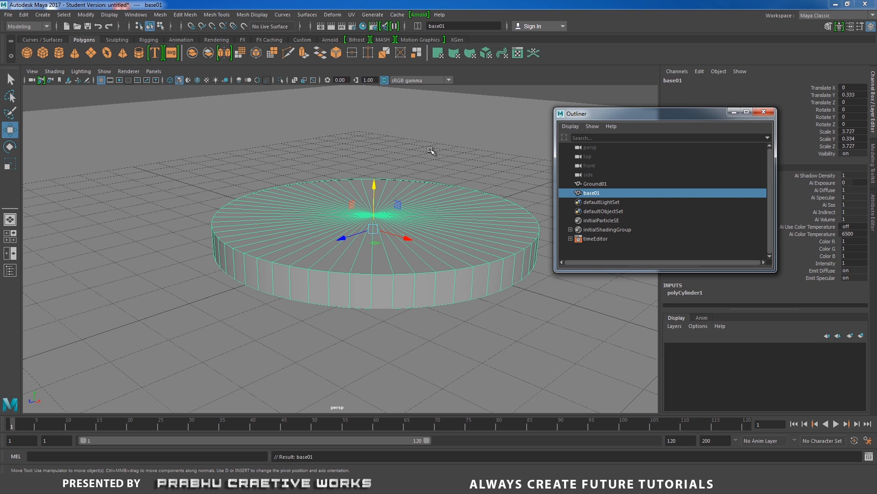
# Step: Duplicate the base01 disc and raise the copy to about Y 2.93
pyautogui.click(382, 269)
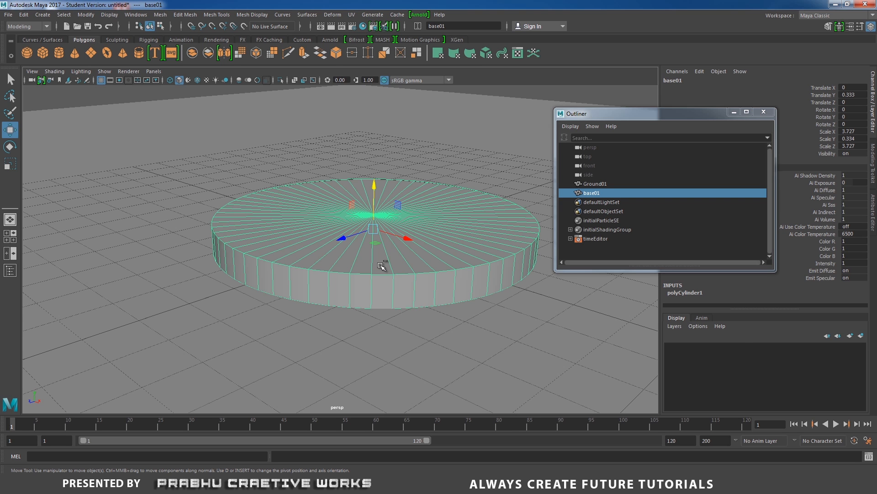
pyautogui.hotkey('ctrl', 'd')
pyautogui.moveTo(374, 188); pyautogui.dragTo(405, 66)
# Step: Rename the duplicated disc as mid01
pyautogui.doubleClick(594, 202)
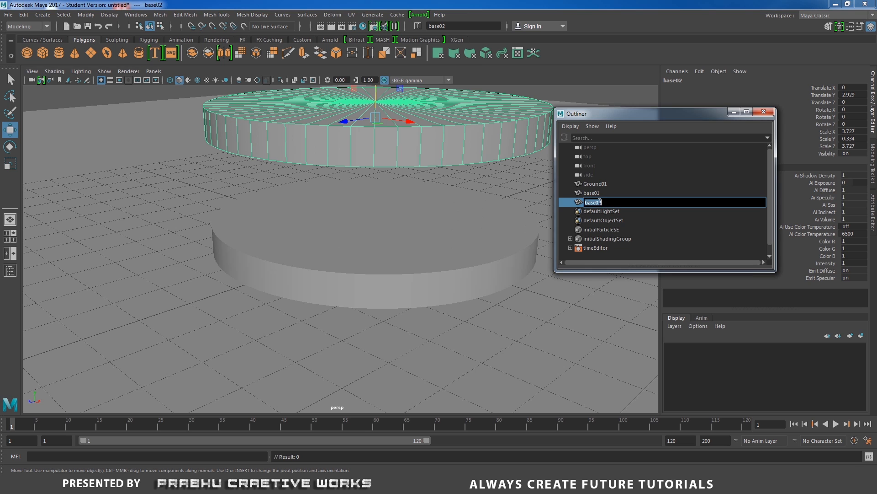
pyautogui.write('mid01')
pyautogui.press('Return')
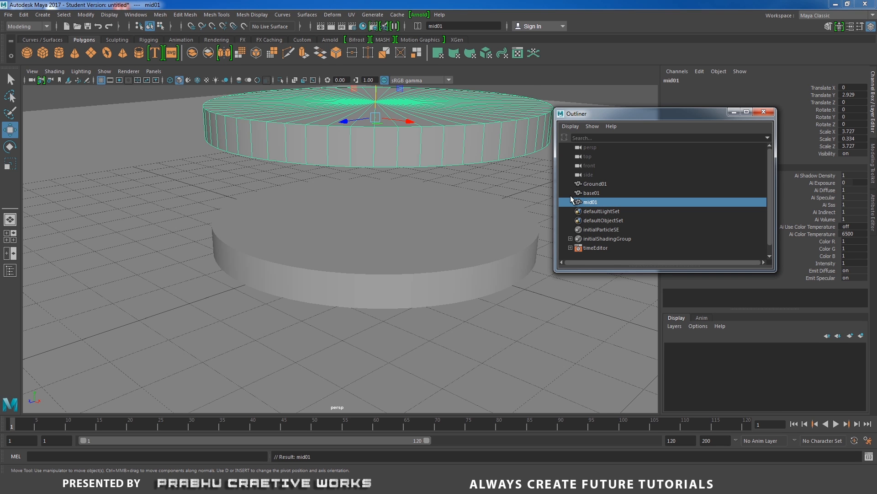
# Step: Stretch mid01 into a tall cylinder with a Y scale of about 7.55 and raise it to about Y 8.24
pyautogui.keyDown('alt'); pyautogui.moveTo(378, 190); pyautogui.dragTo(247, 190, button='right'); pyautogui.keyUp('alt')
pyautogui.keyDown('alt'); pyautogui.moveTo(247, 190); pyautogui.dragTo(286, 188); pyautogui.keyUp('alt')
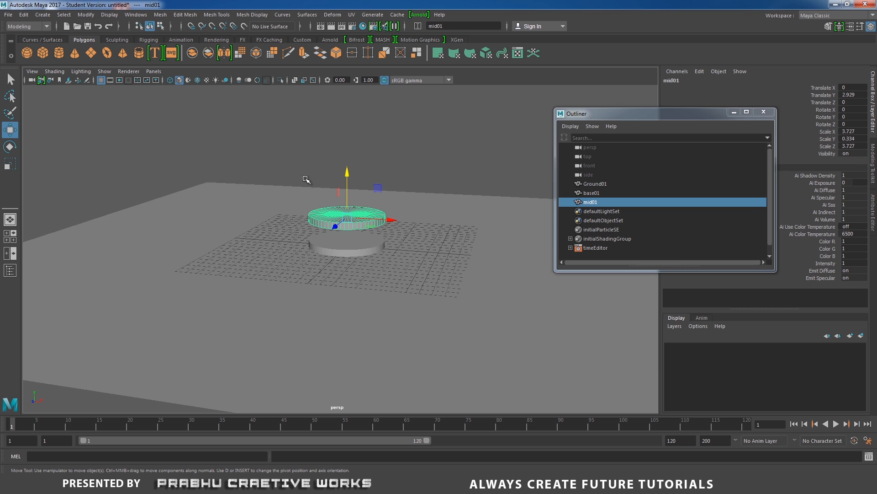
pyautogui.press('r')
pyautogui.moveTo(346, 178); pyautogui.dragTo(356, 117)
pyautogui.press('w')
pyautogui.keyDown('alt'); pyautogui.moveTo(409, 161); pyautogui.dragTo(418, 196, button='middle'); pyautogui.keyUp('alt')
# Step: Shorten mid01 to a Y scale of about 6.06 and lower it to about Y 6.65 to sit on base01
pyautogui.press('r')
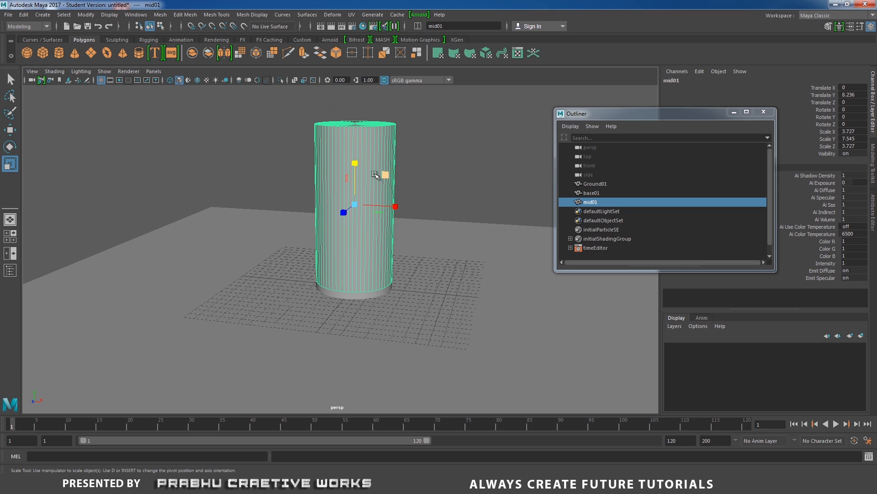
pyautogui.moveTo(354, 161); pyautogui.dragTo(355, 178)
pyautogui.press('w')
pyautogui.scroll(8, 439, 242)
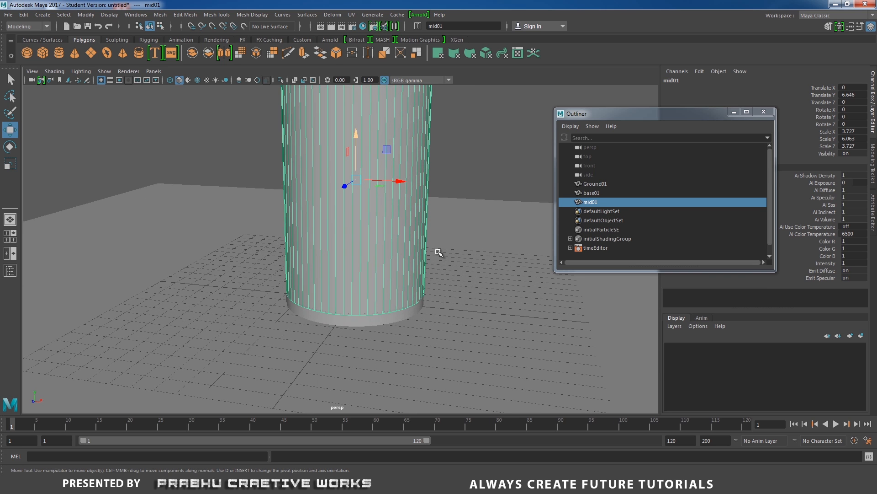
# Step: Scale mid01 down uniformly to about 3.66 in X and Z, and lower it to about Y 6.59
pyautogui.press('r')
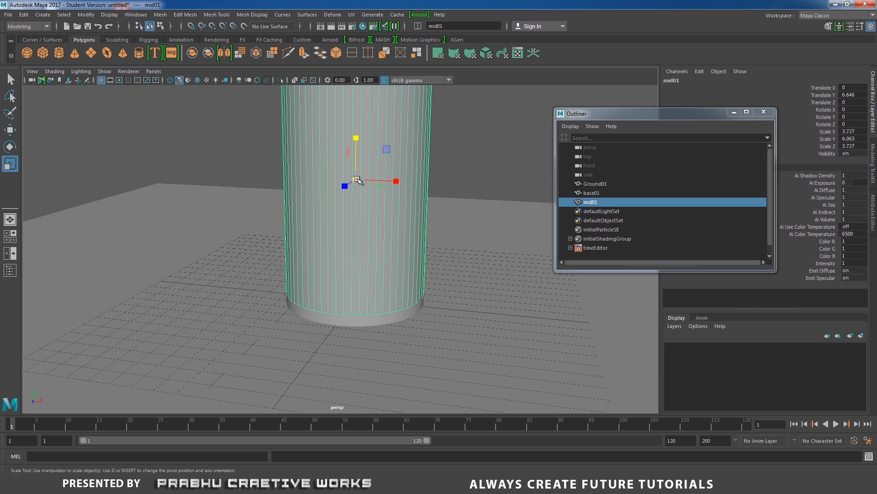
pyautogui.moveTo(357, 179); pyautogui.dragTo(386, 239)
pyautogui.press('w')
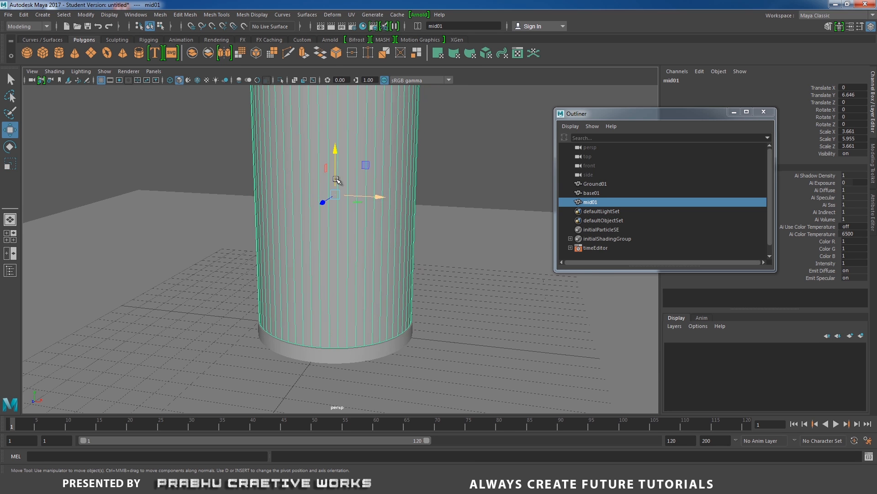
pyautogui.moveTo(337, 179); pyautogui.dragTo(336, 149)
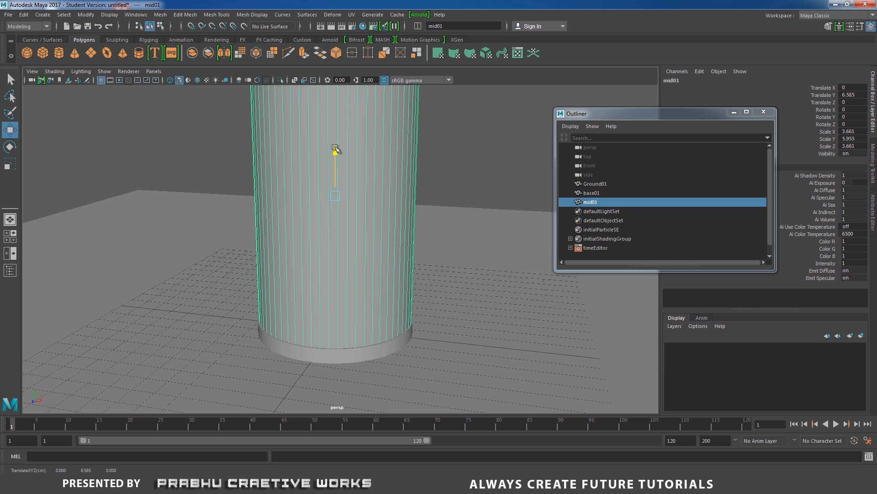
pyautogui.scroll(-6, 301, 153)
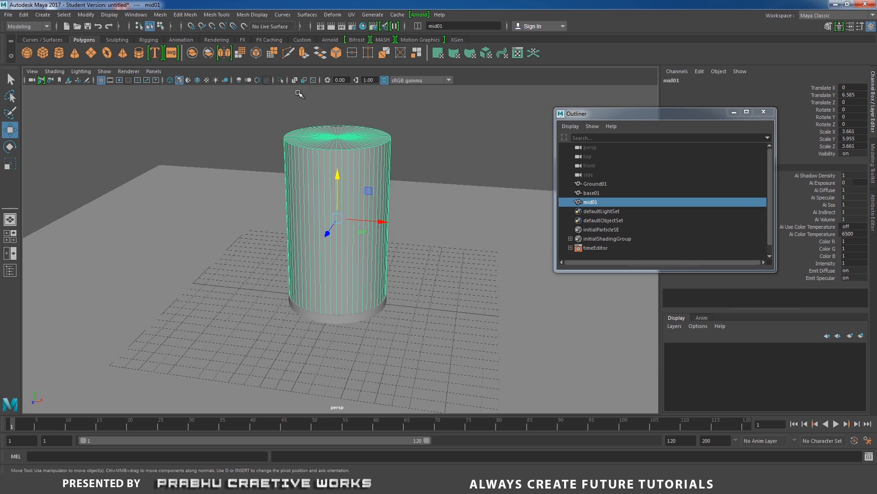
# Step: Isolate mid01 in the perspective view
pyautogui.click(282, 80)
pyautogui.keyDown('alt'); pyautogui.moveTo(352, 183); pyautogui.dragTo(307, 172); pyautogui.keyUp('alt')
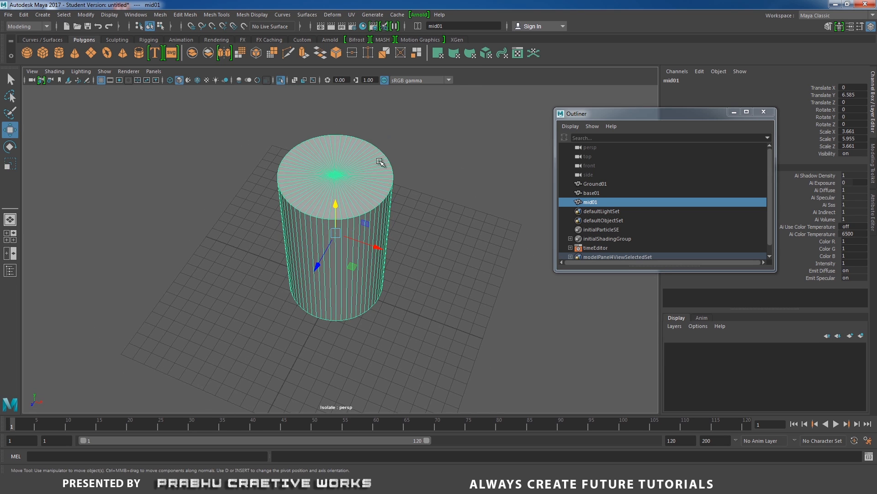
pyautogui.keyDown('alt'); pyautogui.moveTo(325, 204); pyautogui.dragTo(370, 168); pyautogui.keyUp('alt')
# Step: Select the centre vertices of mid01's two caps, convert the selection to faces, and delete the cap faces
pyautogui.moveTo(369, 170); pyautogui.dragTo(325, 166, button='right')
pyautogui.click(338, 168)
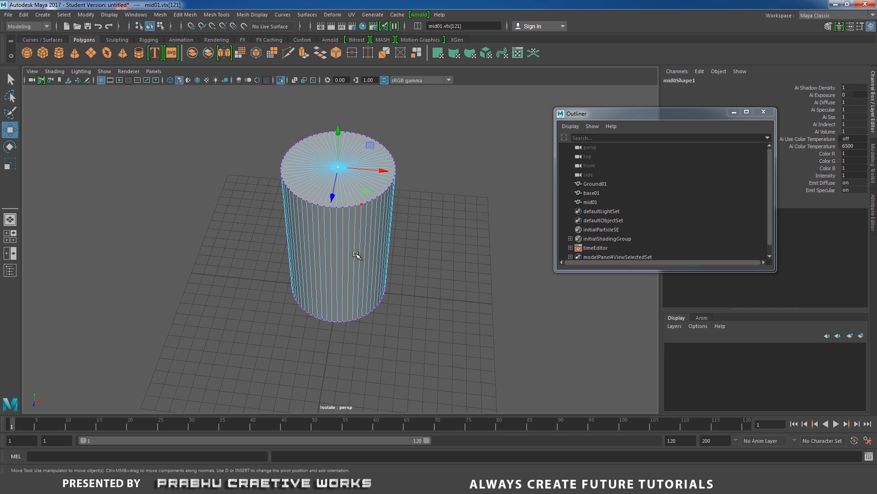
pyautogui.keyDown('alt'); pyautogui.moveTo(358, 254); pyautogui.dragTo(344, 174); pyautogui.keyUp('alt')
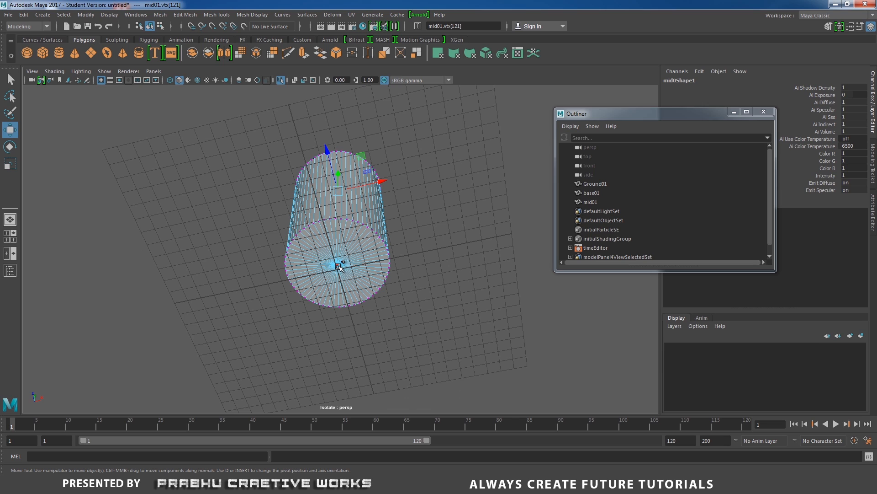
pyautogui.keyDown('shift'); pyautogui.click(339, 265); pyautogui.keyUp('shift')
pyautogui.keyDown('alt'); pyautogui.moveTo(391, 203); pyautogui.dragTo(382, 290); pyautogui.keyUp('alt')
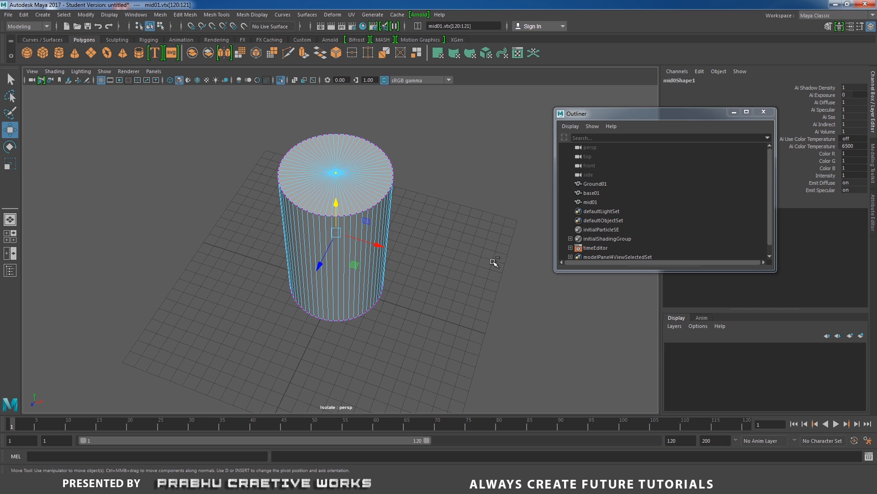
pyautogui.hotkey('ctrl', 'F11')
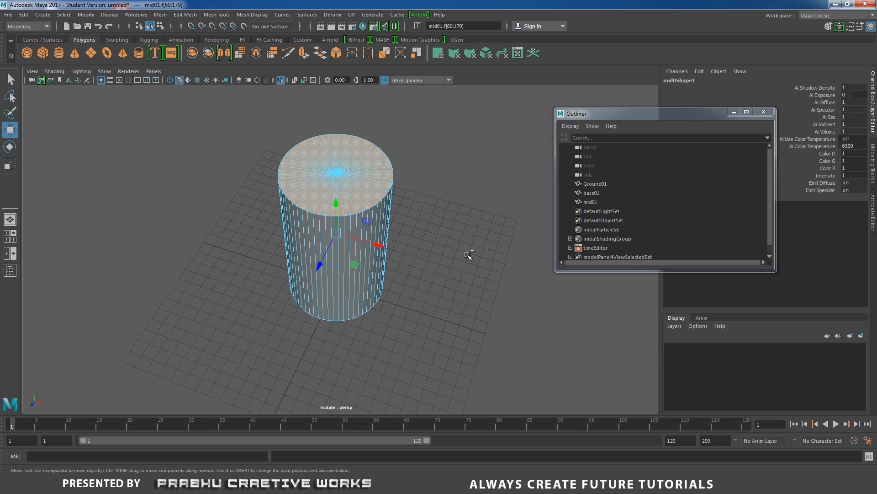
pyautogui.keyDown('alt'); pyautogui.moveTo(411, 249); pyautogui.dragTo(434, 274); pyautogui.keyUp('alt')
pyautogui.click(407, 174)
# Step: Return mid01 to object mode and end its isolation to show the whole scene
pyautogui.rightClick(358, 178)
pyautogui.moveTo(358, 178); pyautogui.dragTo(393, 164, button='right')
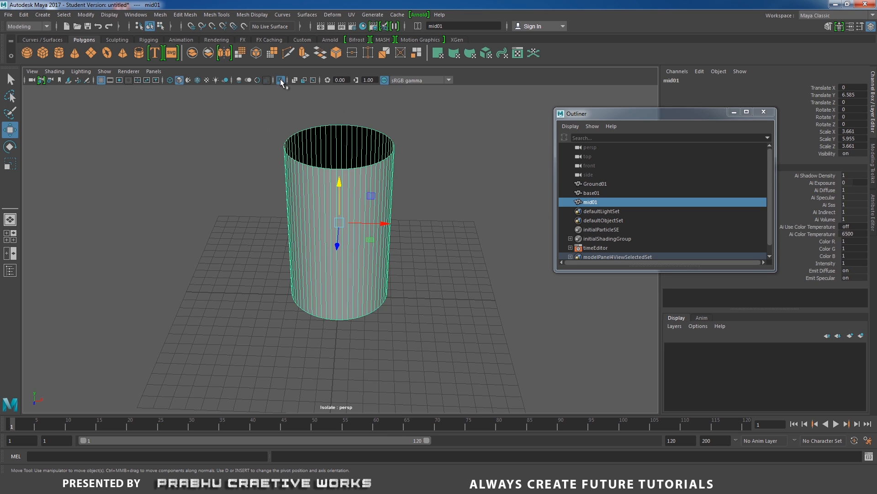
pyautogui.click(281, 80)
pyautogui.scroll(5, 333, 329)
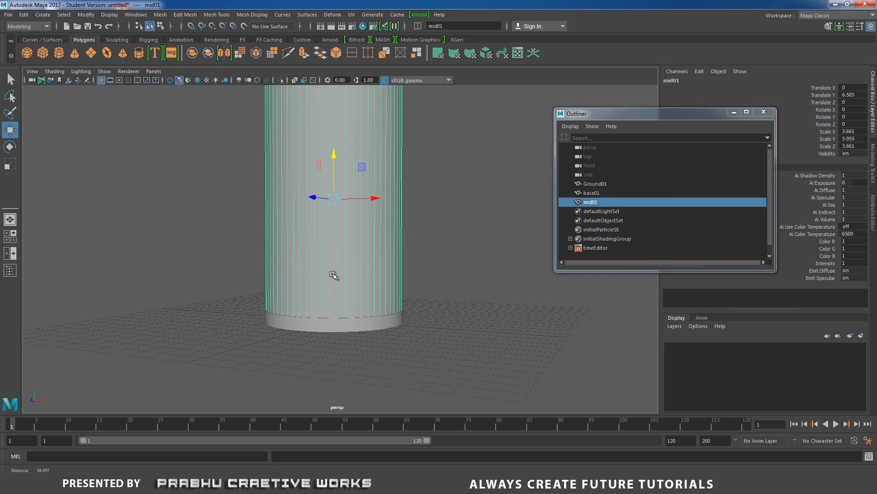
# Step: Isolate the base01 disc in the perspective view
pyautogui.click(333, 326)
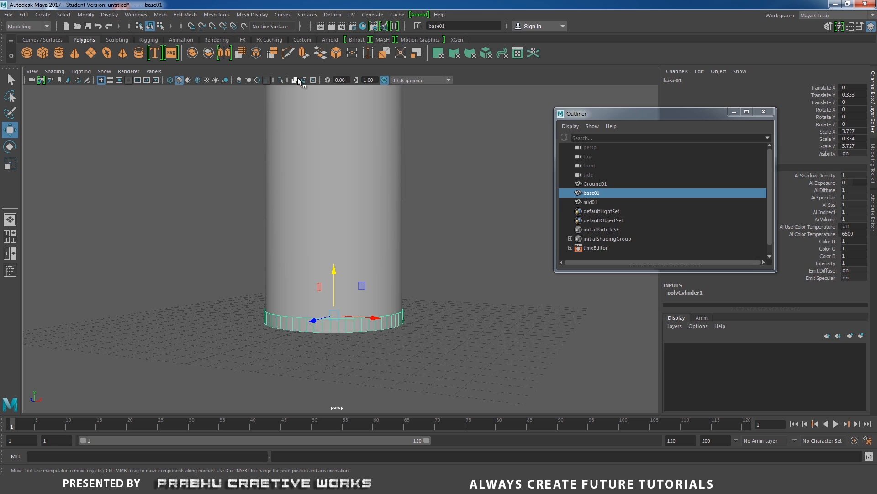
pyautogui.click(281, 80)
pyautogui.keyDown('alt'); pyautogui.moveTo(300, 178); pyautogui.dragTo(318, 237); pyautogui.keyUp('alt')
pyautogui.keyDown('alt'); pyautogui.moveTo(321, 193); pyautogui.dragTo(319, 136, button='middle'); pyautogui.keyUp('alt')
pyautogui.keyDown('alt'); pyautogui.moveTo(329, 151); pyautogui.dragTo(460, 287, button='right'); pyautogui.keyUp('alt')
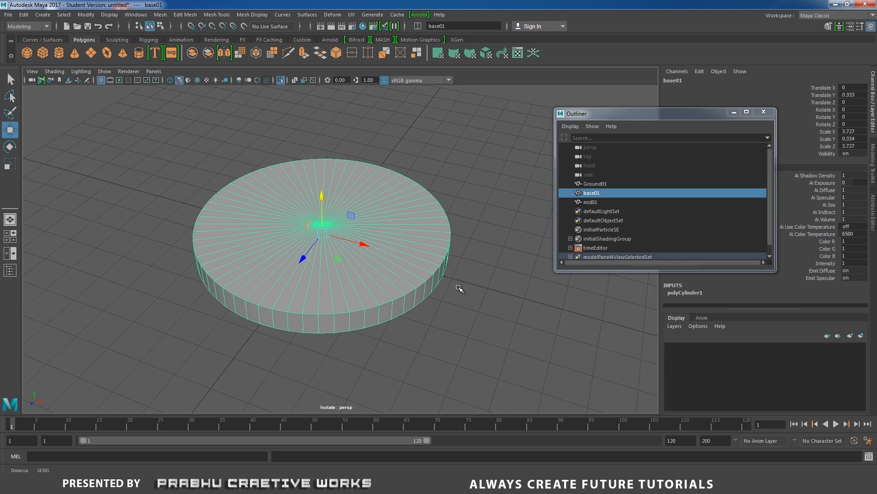
pyautogui.scroll(4, 457, 285)
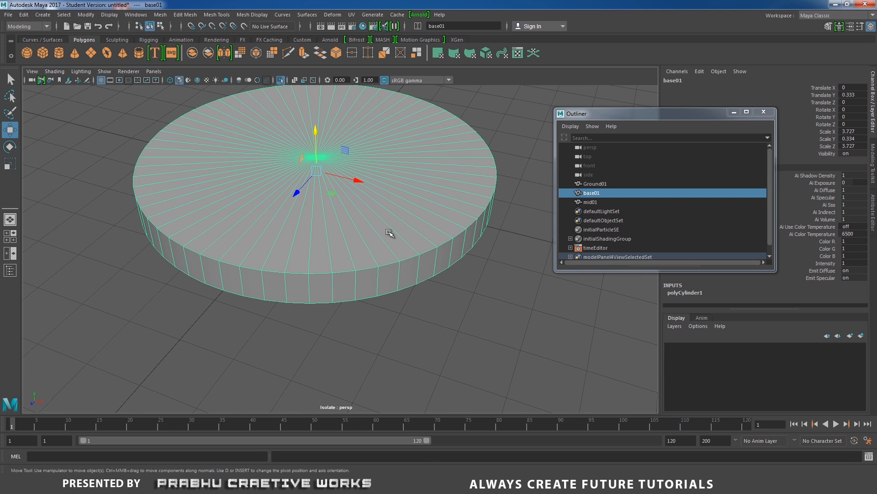
# Step: Bevel the upper and lower rim edge loops of base01
pyautogui.moveTo(390, 231); pyautogui.dragTo(387, 197, button='right')
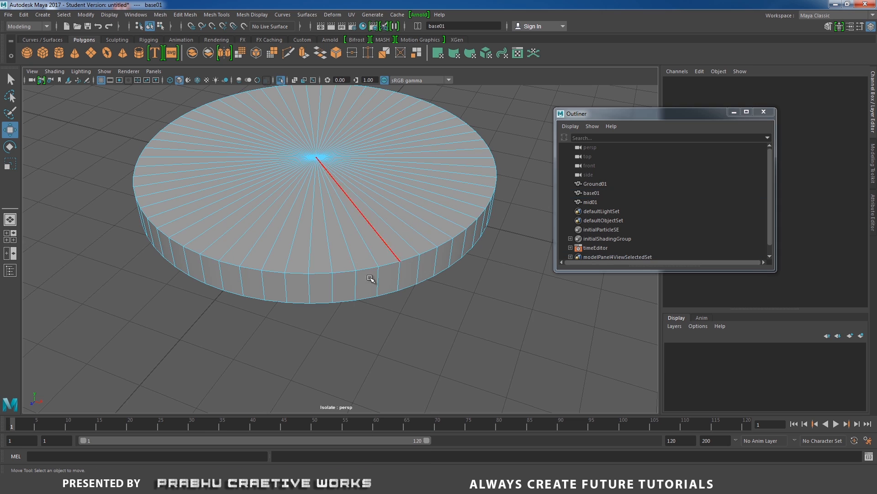
pyautogui.doubleClick(343, 273)
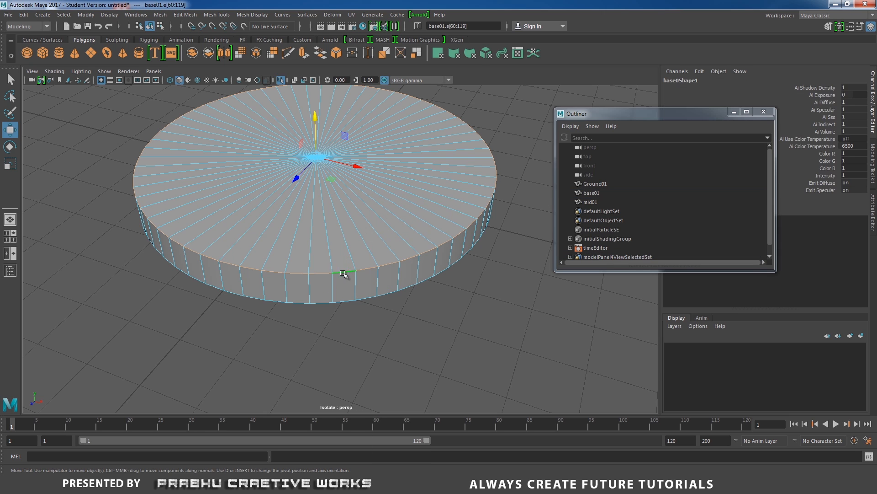
pyautogui.keyDown('shift'); pyautogui.doubleClick(347, 301); pyautogui.keyUp('shift')
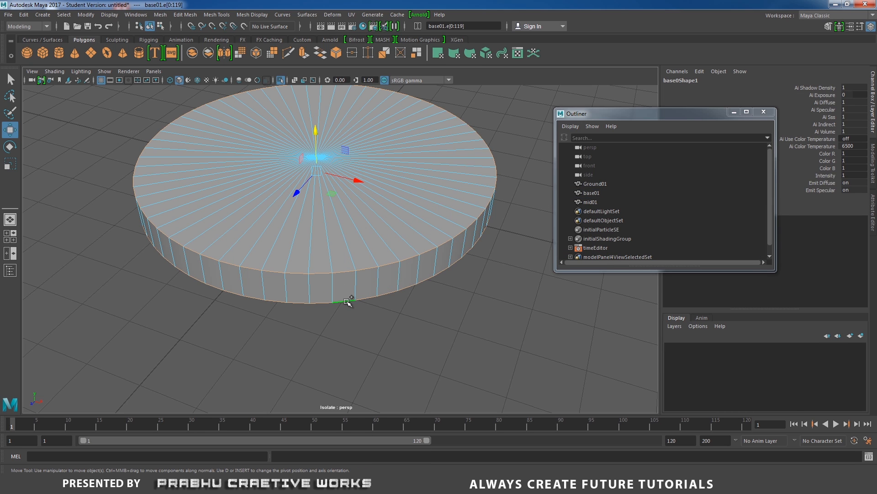
pyautogui.keyDown('shift'); pyautogui.moveTo(414, 279); pyautogui.dragTo(460, 277, button='right'); pyautogui.keyUp('shift')
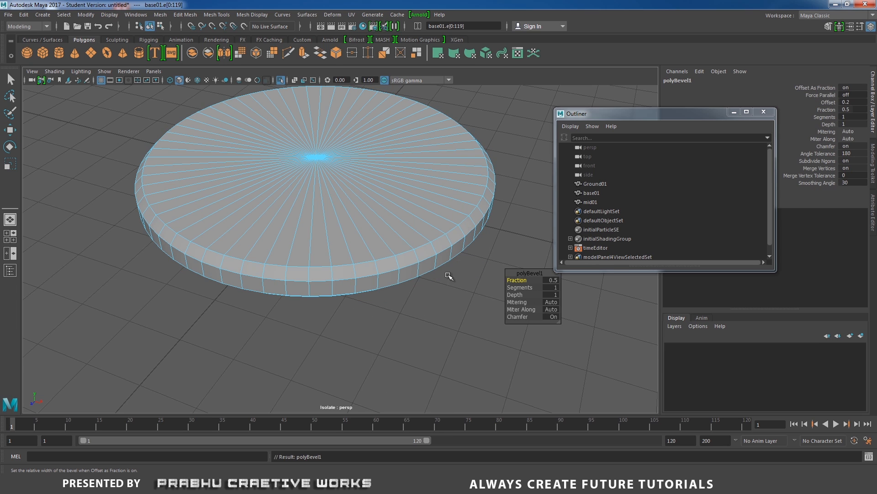
# Step: Set the base01 bevel to a Fraction of 0.1 and 2 Segments
pyautogui.click(551, 279)
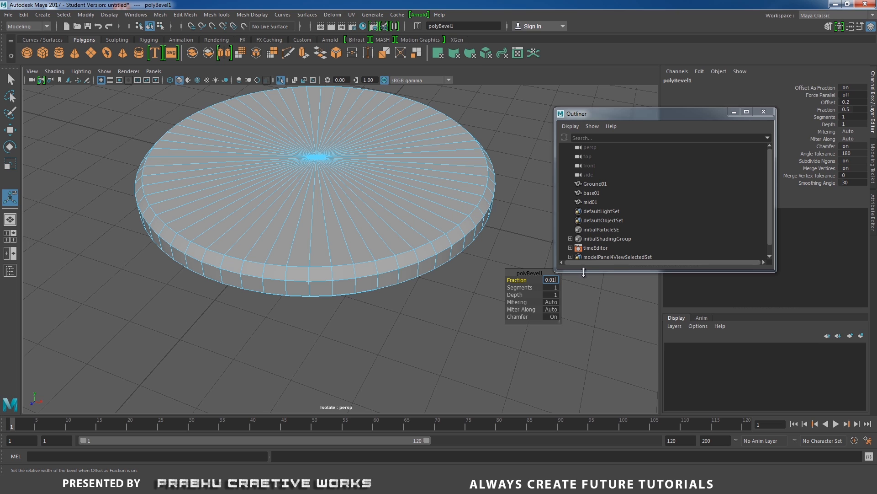
pyautogui.write('0.015')
pyautogui.press('Return')
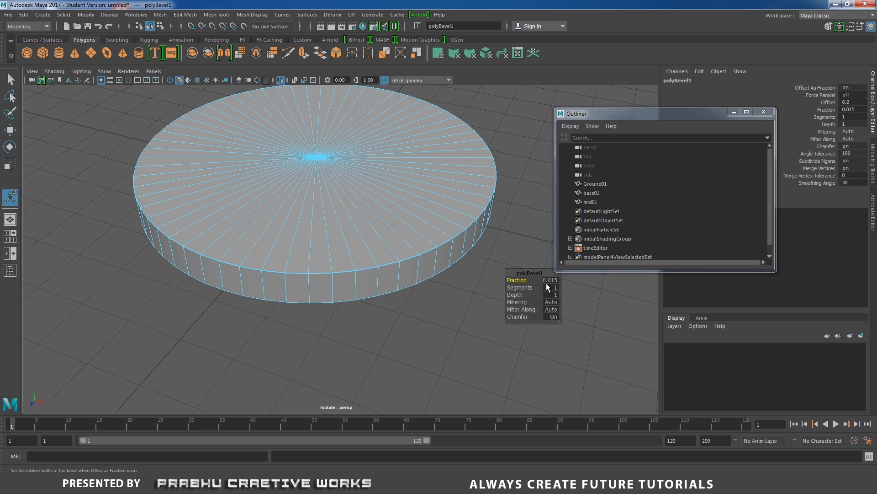
pyautogui.write('0.1')
pyautogui.press('Return')
pyautogui.click(553, 287)
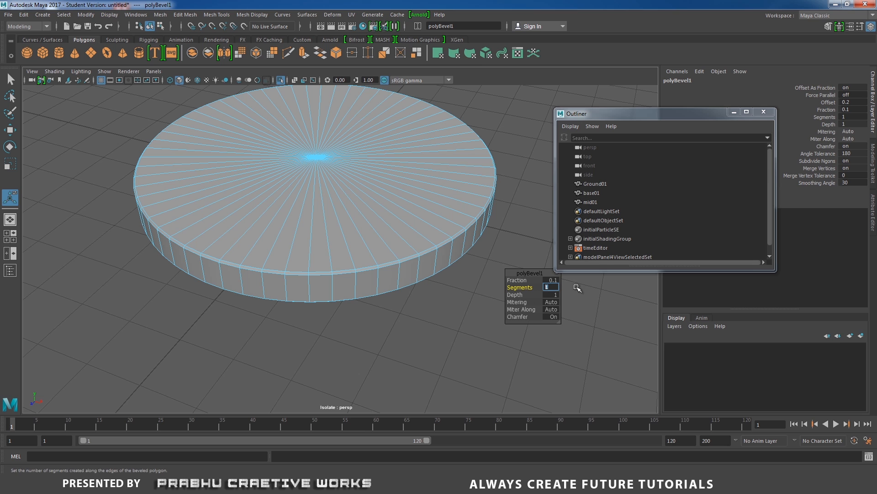
pyautogui.write('2')
pyautogui.press('Return')
# Step: Return base01 to object mode, end its isolation to show the whole scene, and clear the selection
pyautogui.moveTo(451, 193); pyautogui.dragTo(511, 163, button='right')
pyautogui.click(511, 131)
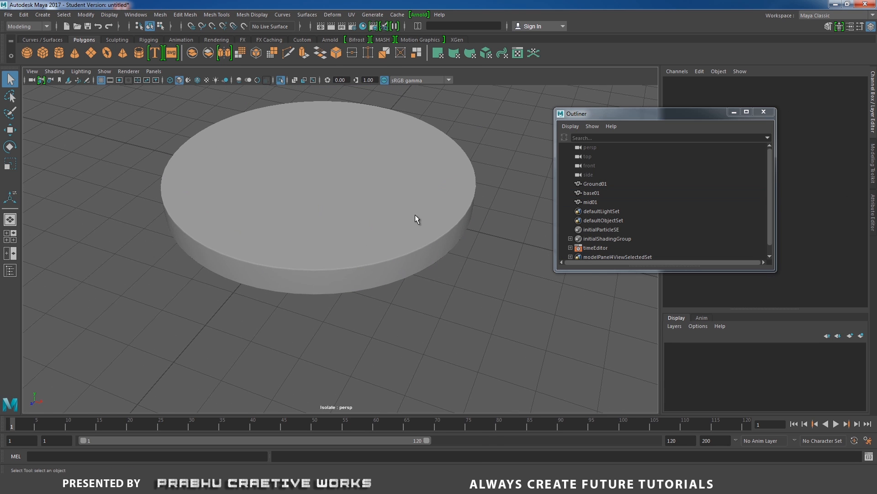
pyautogui.click(415, 217)
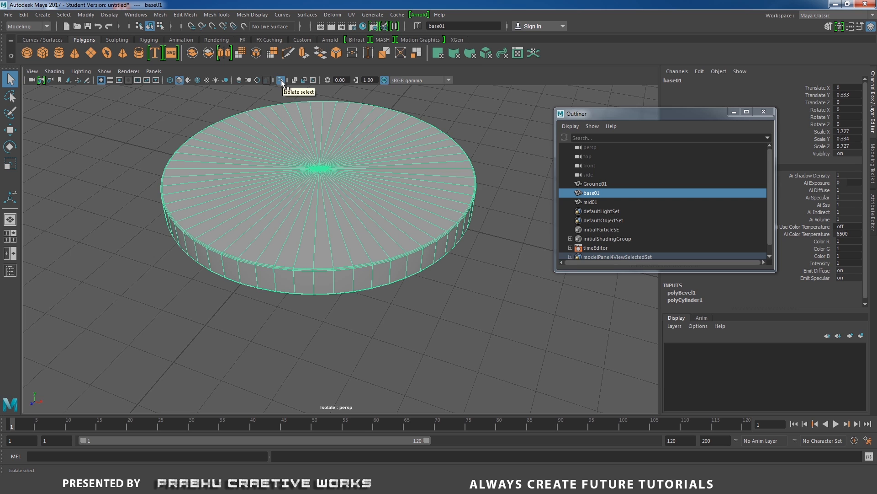
pyautogui.click(281, 80)
pyautogui.keyDown('alt'); pyautogui.moveTo(405, 211); pyautogui.dragTo(303, 145, button='right'); pyautogui.keyUp('alt')
pyautogui.keyDown('alt'); pyautogui.moveTo(348, 146); pyautogui.dragTo(344, 202, button='middle'); pyautogui.keyUp('alt')
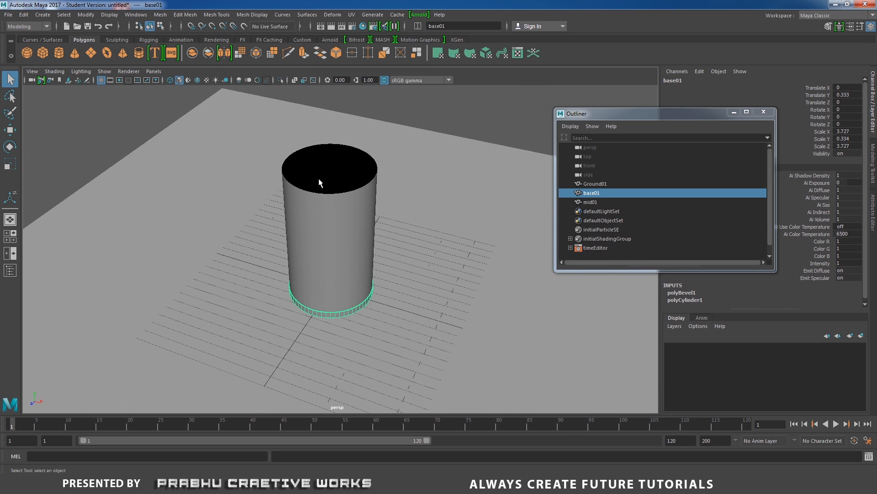
pyautogui.click(437, 111)
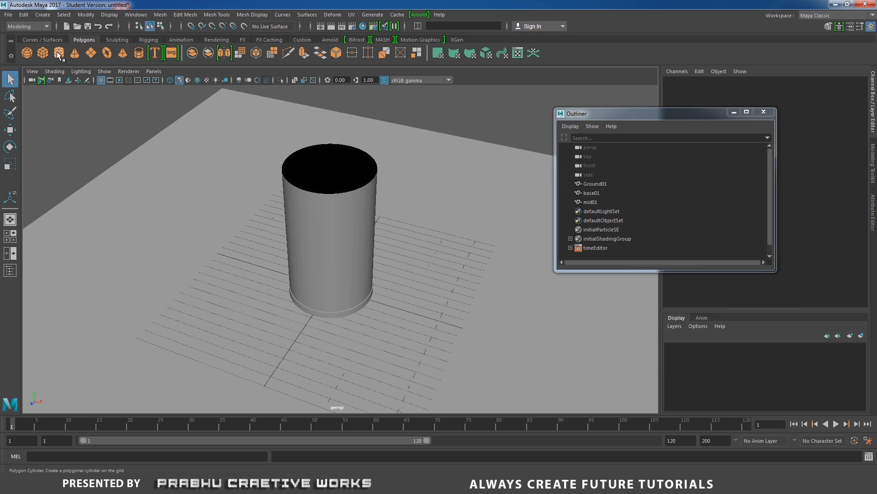
# Step: Create a polygon pipe and raise it to about Y 12.88 above mid01
pyautogui.click(140, 54)
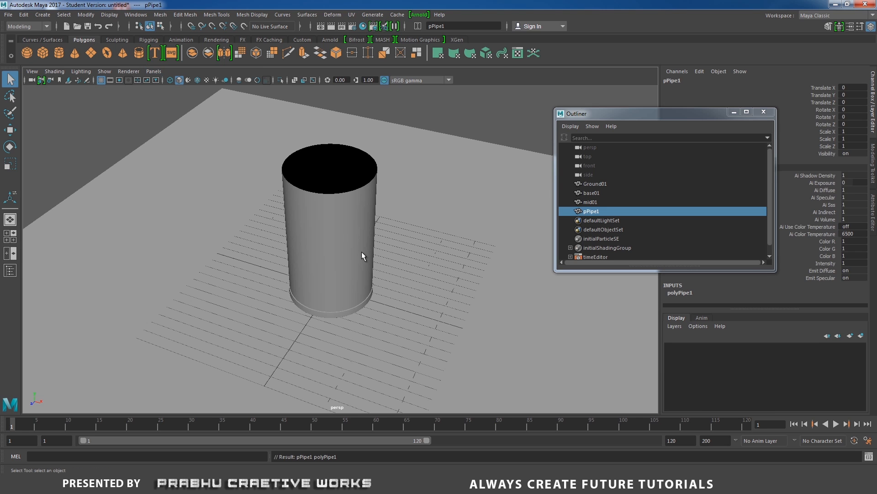
pyautogui.press('w')
pyautogui.moveTo(333, 255); pyautogui.dragTo(330, 120)
# Step: Switch to the top view and display wireframe on shaded objects
pyautogui.press('space')
pyautogui.click(393, 149)
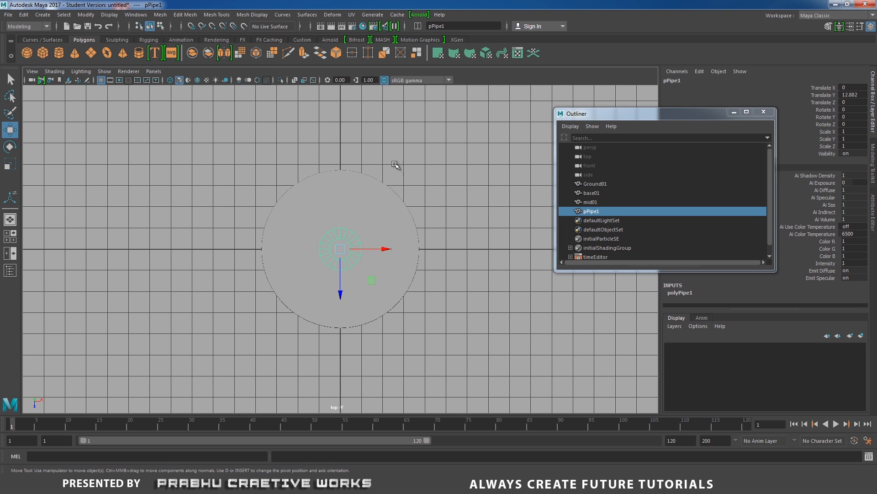
pyautogui.click(54, 72)
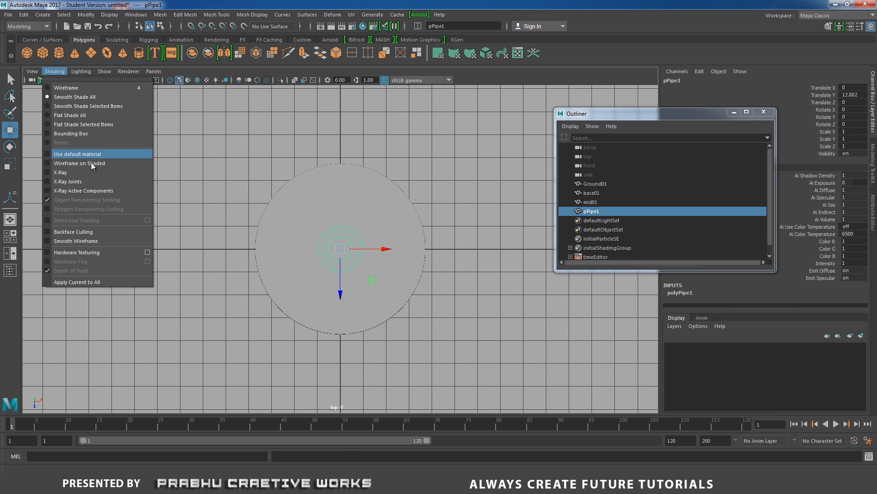
pyautogui.click(92, 170)
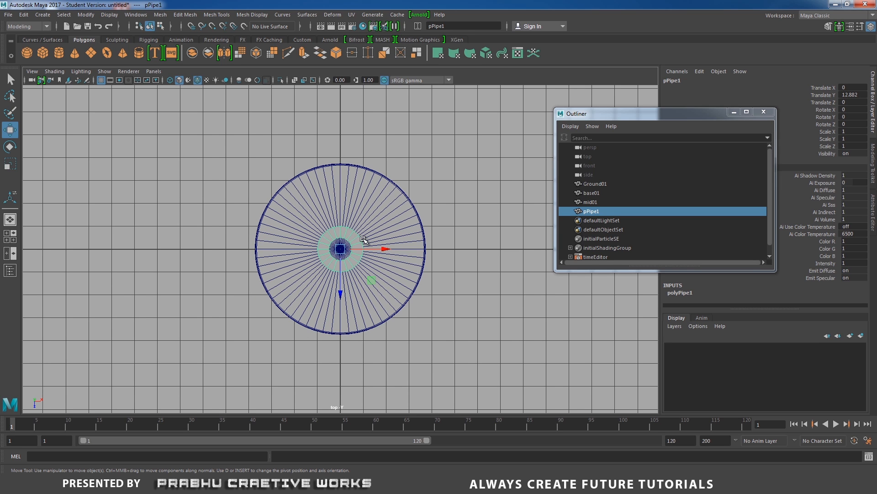
# Step: Minimize the Outliner and set the pipe's Thickness to 0.22 and Radius to 3.9
pyautogui.press('r')
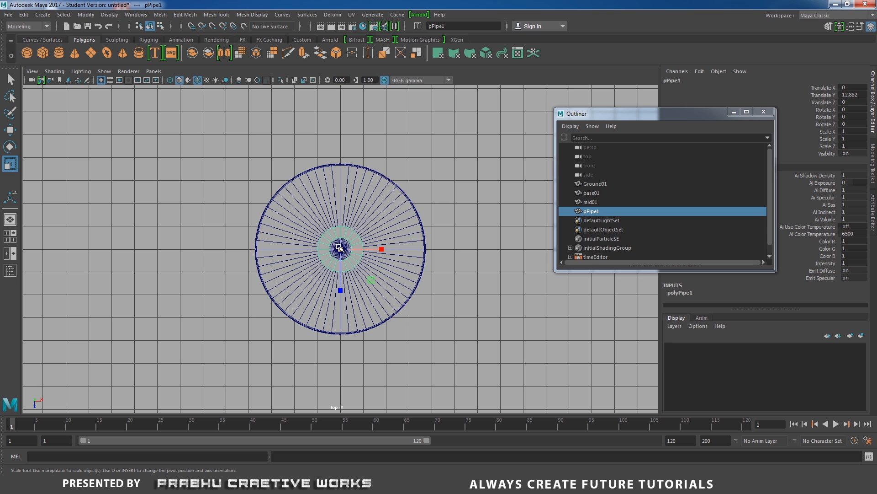
pyautogui.click(733, 112)
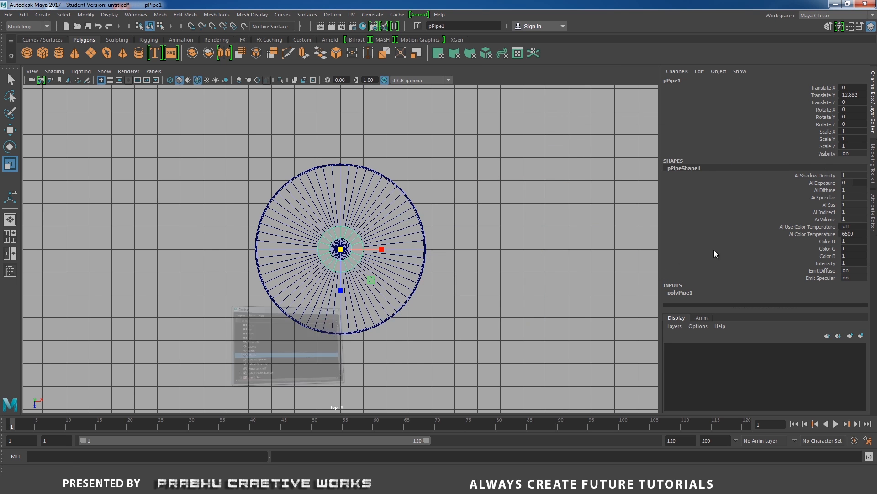
pyautogui.click(680, 294)
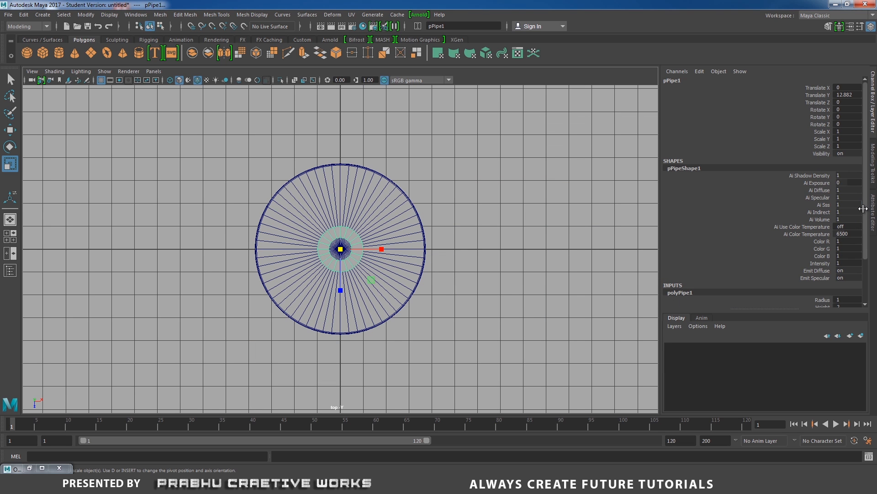
pyautogui.scroll(-3, 866, 294)
pyautogui.click(821, 245)
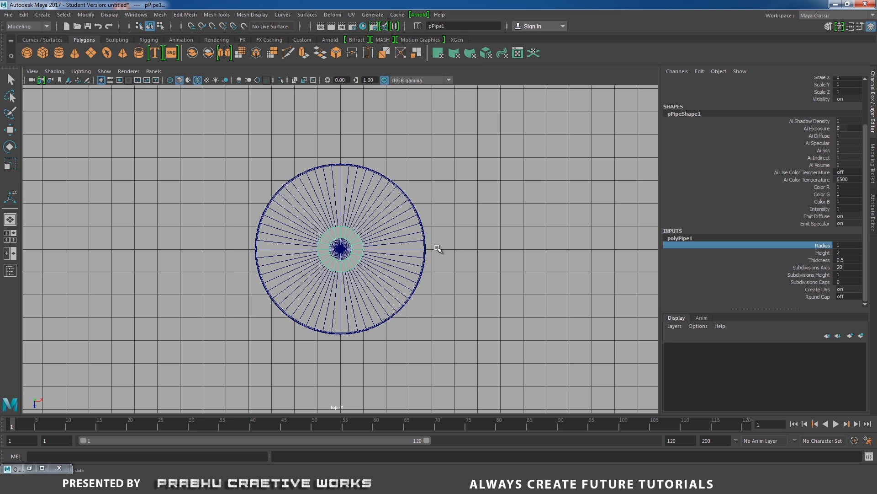
pyautogui.moveTo(440, 247); pyautogui.dragTo(465, 247, button='middle')
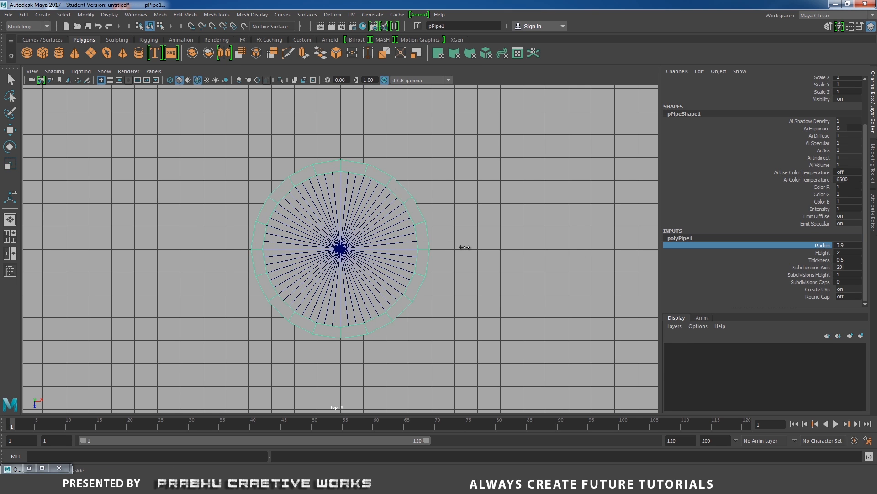
pyautogui.doubleClick(848, 260)
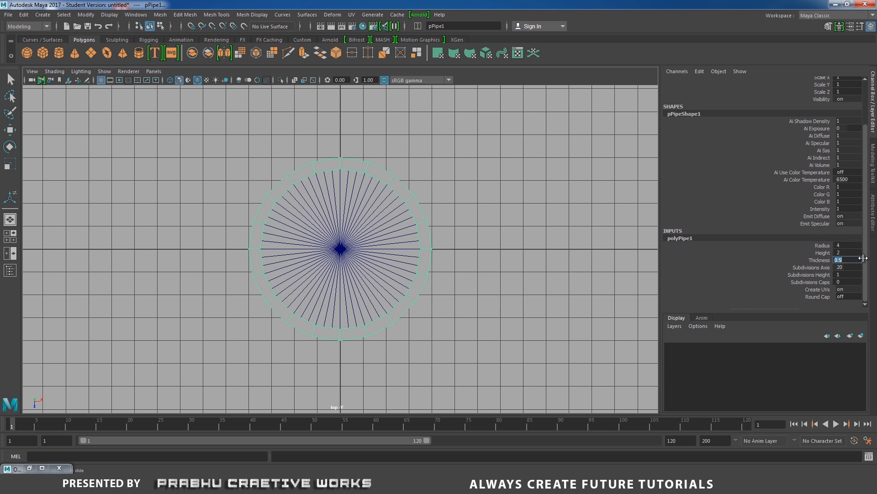
pyautogui.write('0.1')
pyautogui.press('Return')
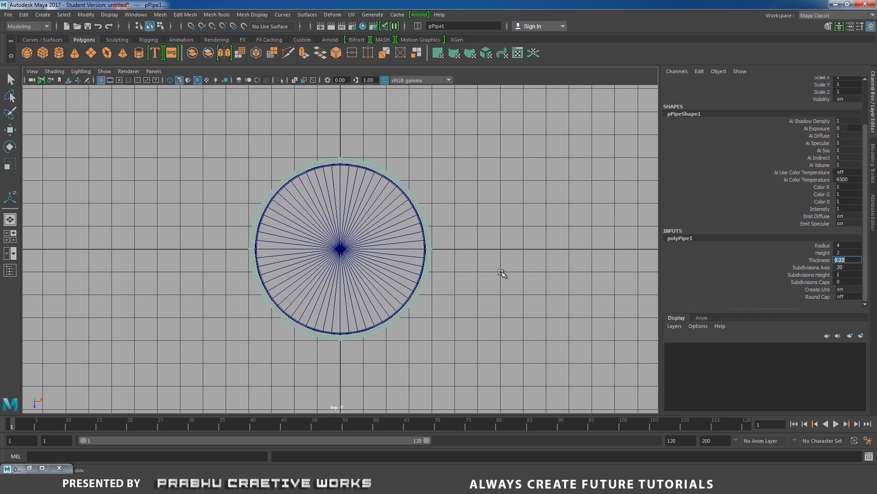
pyautogui.doubleClick(848, 246)
pyautogui.write('3.9')
pyautogui.press('Return')
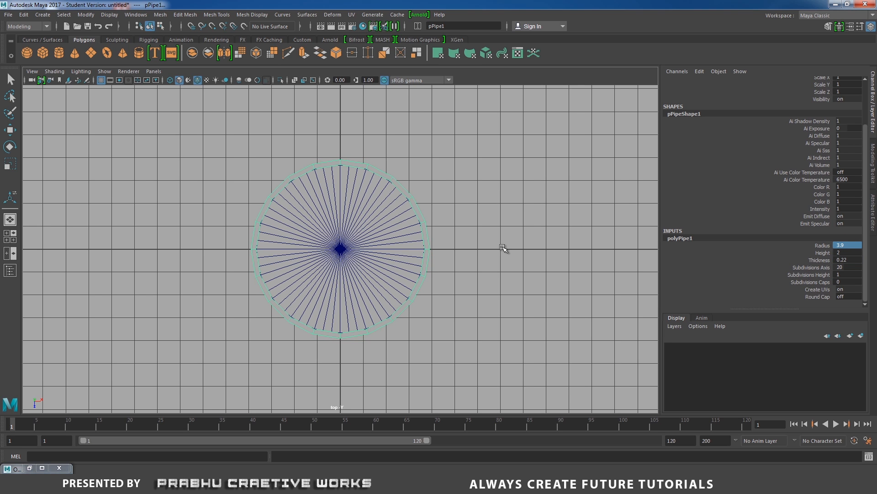
# Step: In the perspective view, scale the pipe to about 0.549 in Y and set its Subdivisions Axis to 60
pyautogui.press('space')
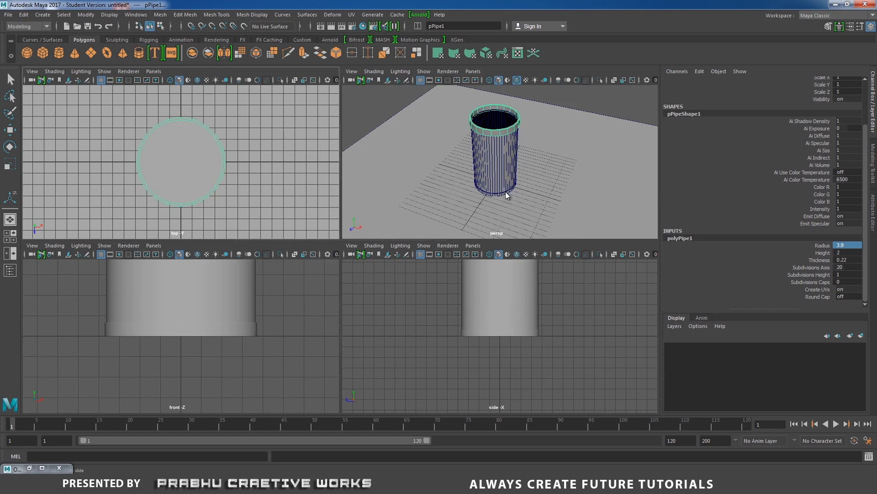
pyautogui.press('space')
pyautogui.moveTo(452, 209)
pyautogui.keyDown('alt'); pyautogui.mouseDown()
pyautogui.moveTo(427, 188)
pyautogui.moveTo(447, 206)
pyautogui.mouseUp(); pyautogui.keyUp('alt')
pyautogui.scroll(4, 447, 206)
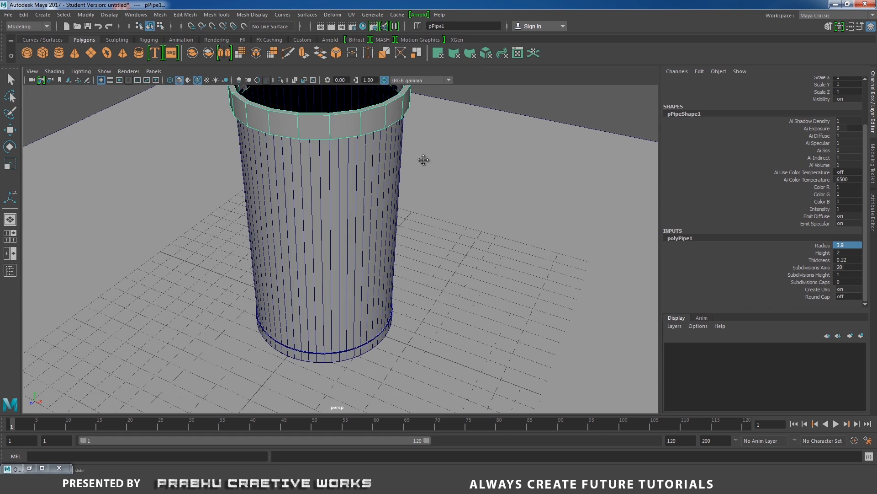
pyautogui.keyDown('alt'); pyautogui.moveTo(423, 159); pyautogui.dragTo(446, 283, button='middle'); pyautogui.keyUp('alt')
pyautogui.keyDown('alt'); pyautogui.moveTo(446, 283); pyautogui.dragTo(412, 231); pyautogui.keyUp('alt')
pyautogui.press('r')
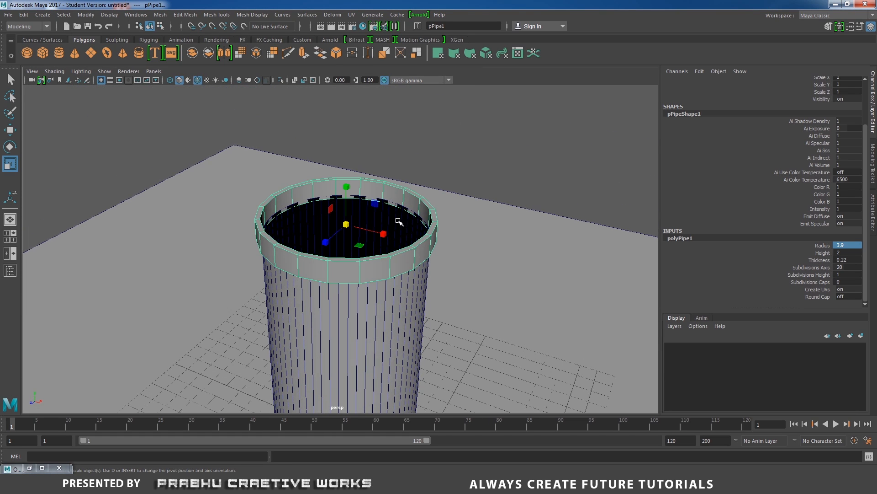
pyautogui.moveTo(347, 185); pyautogui.dragTo(293, 242)
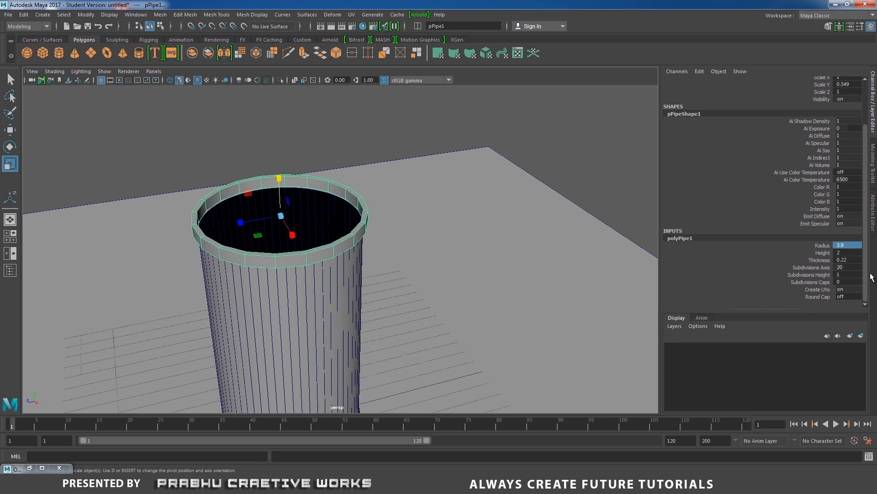
pyautogui.doubleClick(848, 266)
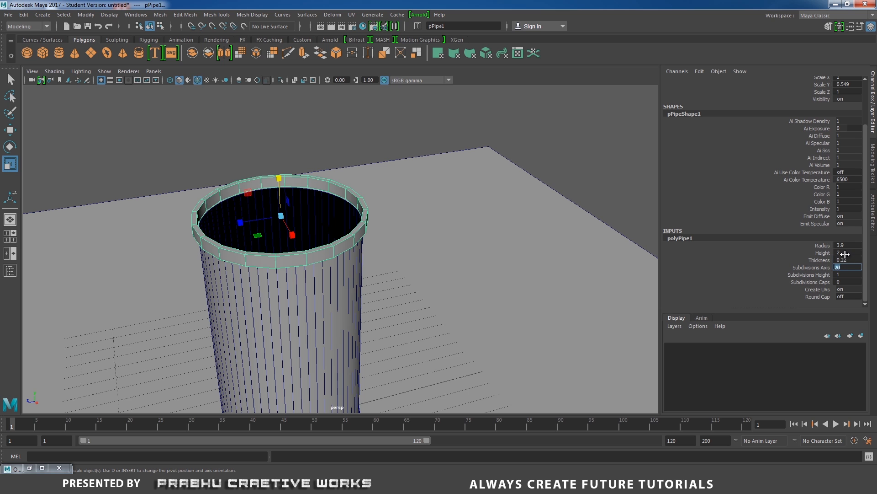
pyautogui.press('Return')
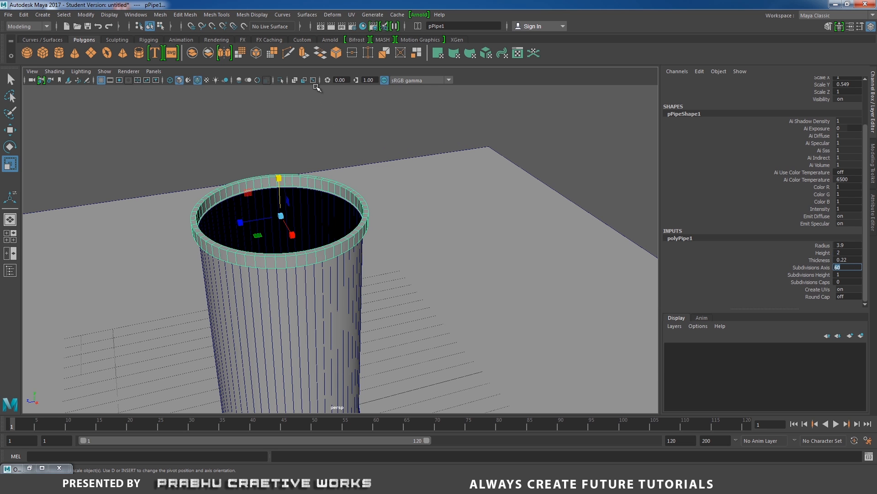
# Step: Isolate the pipe ring and switch it to edge selection mode
pyautogui.click(281, 82)
pyautogui.keyDown('alt'); pyautogui.moveTo(298, 155); pyautogui.dragTo(319, 148); pyautogui.keyUp('alt')
pyautogui.keyDown('alt'); pyautogui.moveTo(319, 148); pyautogui.dragTo(345, 131, button='right'); pyautogui.keyUp('alt')
pyautogui.rightClick(345, 155)
pyautogui.keyDown('alt'); pyautogui.moveTo(333, 160); pyautogui.dragTo(327, 197); pyautogui.keyUp('alt')
pyautogui.keyDown('alt'); pyautogui.moveTo(326, 197); pyautogui.dragTo(354, 190, button='right'); pyautogui.keyUp('alt')
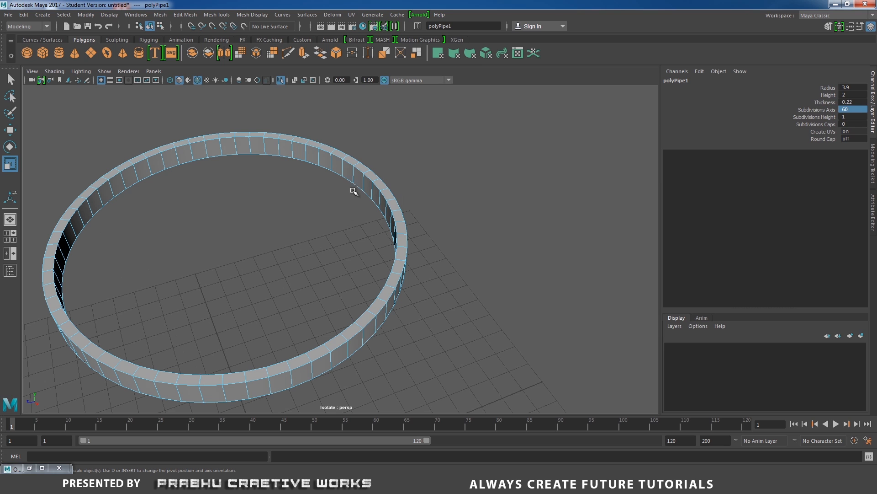
# Step: Select the inner and outer edge loops around both the upper and lower rims of the pipe
pyautogui.doubleClick(339, 158)
pyautogui.keyDown('shift'); pyautogui.doubleClick(338, 171); pyautogui.keyUp('shift')
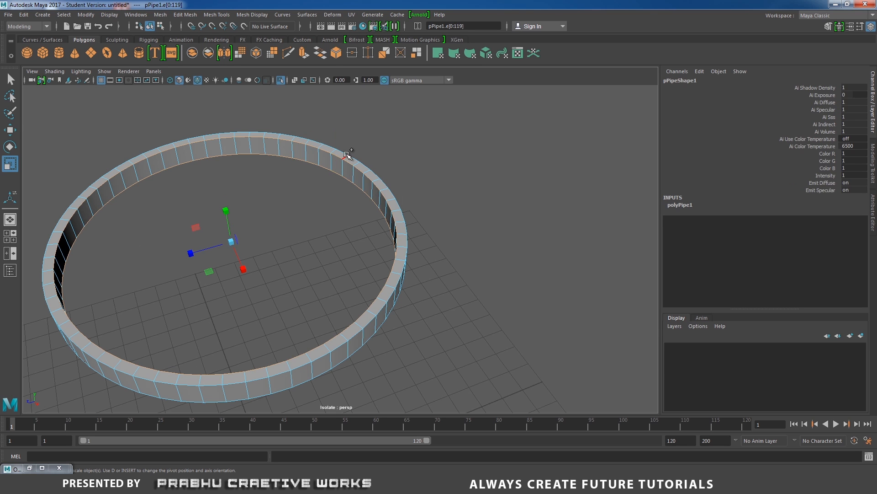
pyautogui.keyDown('shift'); pyautogui.doubleClick(346, 153); pyautogui.keyUp('shift')
pyautogui.keyDown('alt'); pyautogui.moveTo(398, 206); pyautogui.dragTo(292, 150); pyautogui.keyUp('alt')
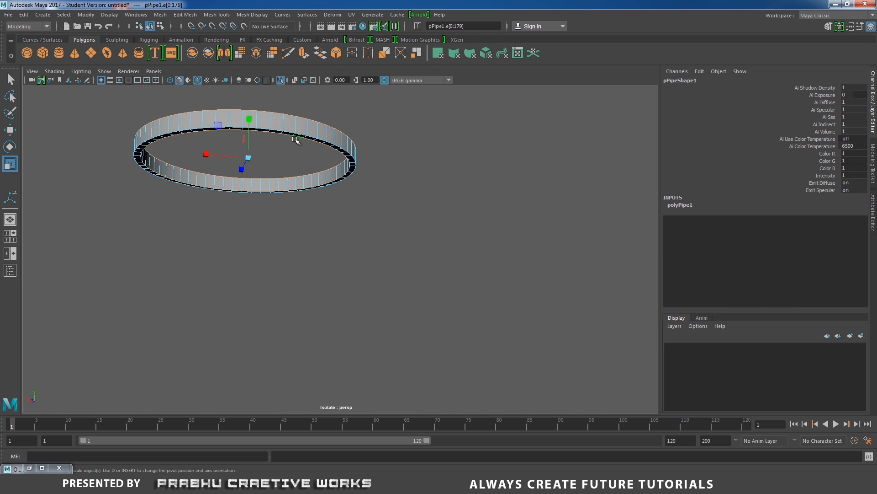
pyautogui.keyDown('alt'); pyautogui.moveTo(329, 182); pyautogui.dragTo(354, 242); pyautogui.keyUp('alt')
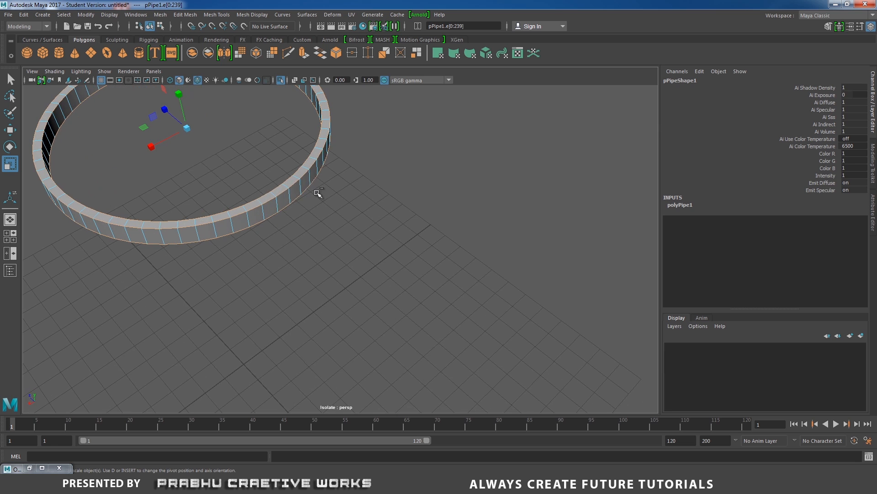
# Step: Bevel the selected rim edge loops with a Fraction of 0.1
pyautogui.keyDown('shift'); pyautogui.moveTo(307, 183); pyautogui.dragTo(333, 183, button='right'); pyautogui.keyUp('shift')
pyautogui.keyDown('alt'); pyautogui.moveTo(370, 190); pyautogui.dragTo(539, 277); pyautogui.keyUp('alt')
pyautogui.click(553, 281)
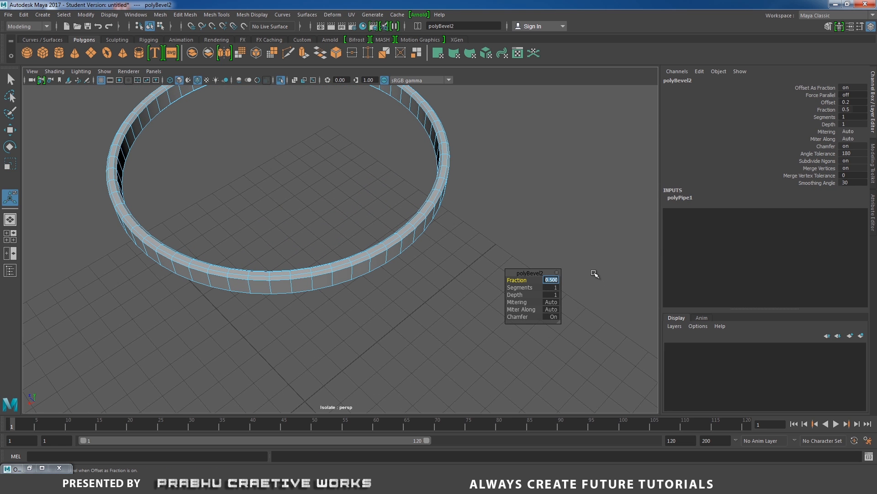
pyautogui.write('0.1')
pyautogui.press('Return')
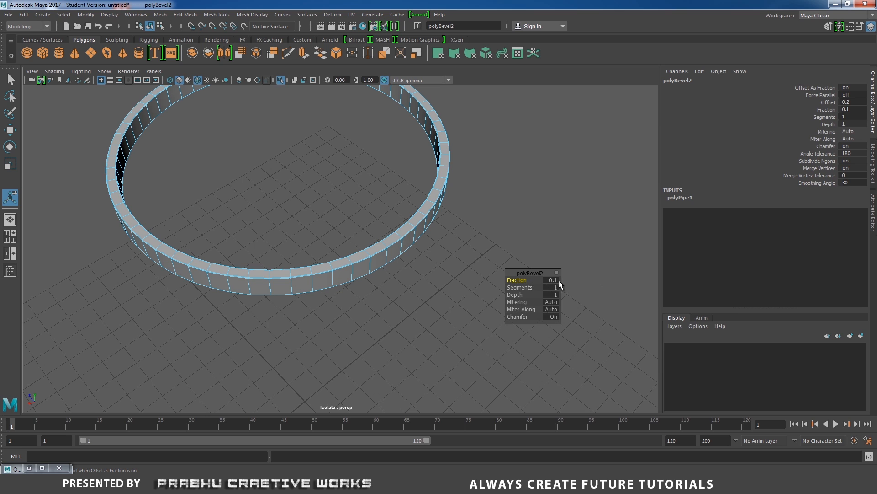
pyautogui.moveTo(555, 280); pyautogui.dragTo(576, 284)
# Step: Return the pipe to object mode and end its isolation to show the whole scene
pyautogui.moveTo(431, 182); pyautogui.dragTo(467, 167, button='right')
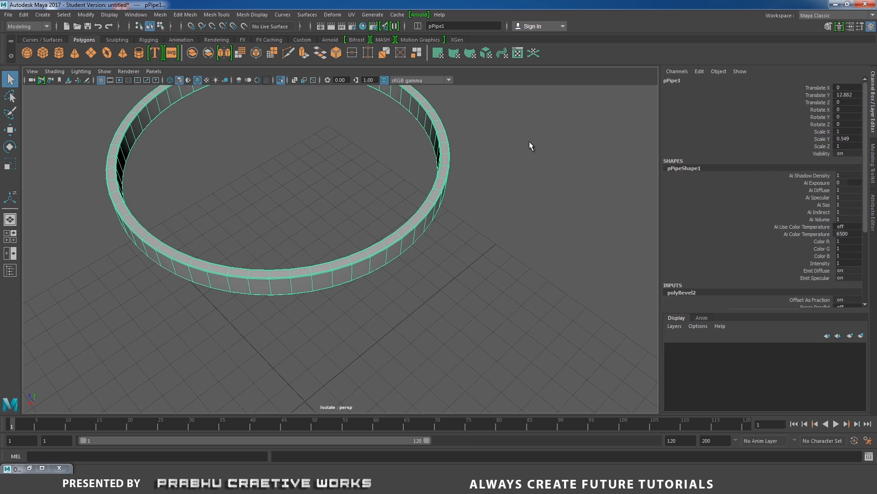
pyautogui.click(531, 145)
pyautogui.click(445, 189)
pyautogui.click(281, 80)
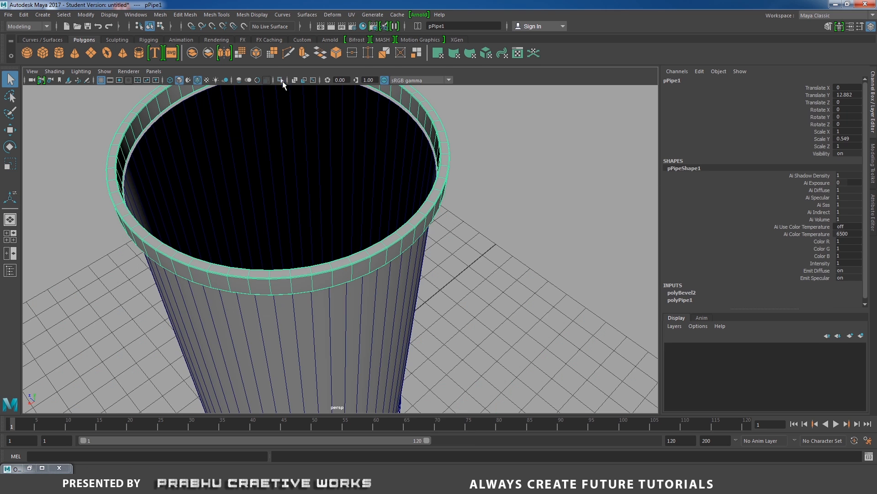
pyautogui.scroll(-5, 183, 183)
# Step: Examine the bevelled pipe rim on the assembled container from several angles
pyautogui.click(497, 151)
pyautogui.keyDown('alt'); pyautogui.moveTo(405, 165); pyautogui.dragTo(502, 167); pyautogui.keyUp('alt')
pyautogui.keyDown('alt'); pyautogui.moveTo(502, 167); pyautogui.dragTo(339, 188, button='right'); pyautogui.keyUp('alt')
pyautogui.keyDown('alt'); pyautogui.moveTo(404, 227); pyautogui.dragTo(405, 194, button='middle'); pyautogui.keyUp('alt')
pyautogui.keyDown('alt'); pyautogui.moveTo(406, 194); pyautogui.dragTo(446, 203, button='right'); pyautogui.keyUp('alt')
pyautogui.click(438, 244)
pyautogui.keyDown('alt'); pyautogui.moveTo(437, 243); pyautogui.dragTo(424, 151); pyautogui.keyUp('alt')
pyautogui.press('r')
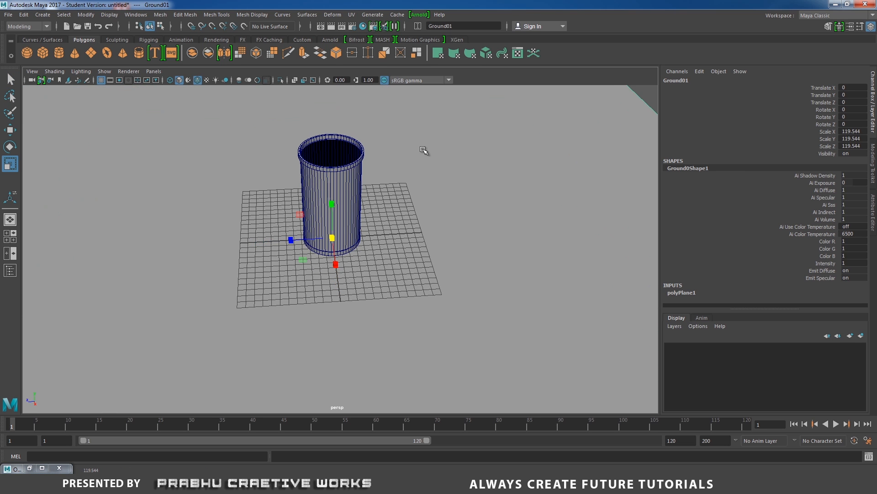
# Step: Select the pipe rim, restore the Outliner, and rename the pipe as top01
pyautogui.click(351, 145)
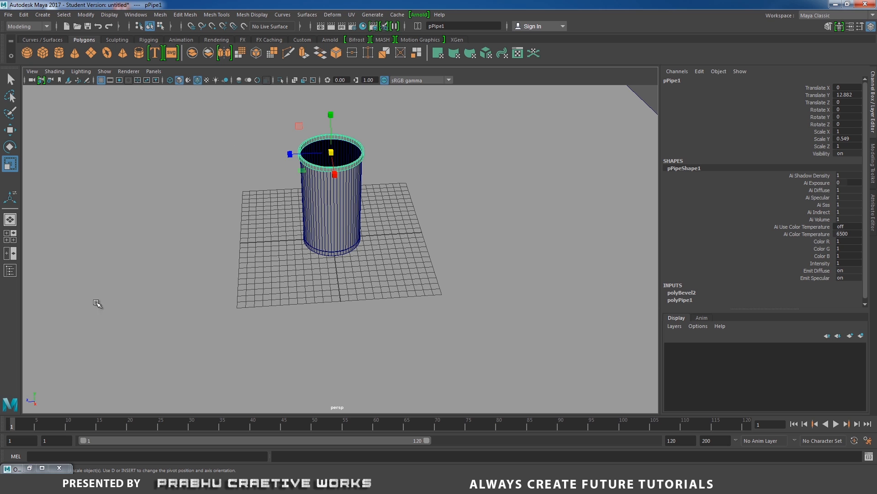
pyautogui.click(30, 468)
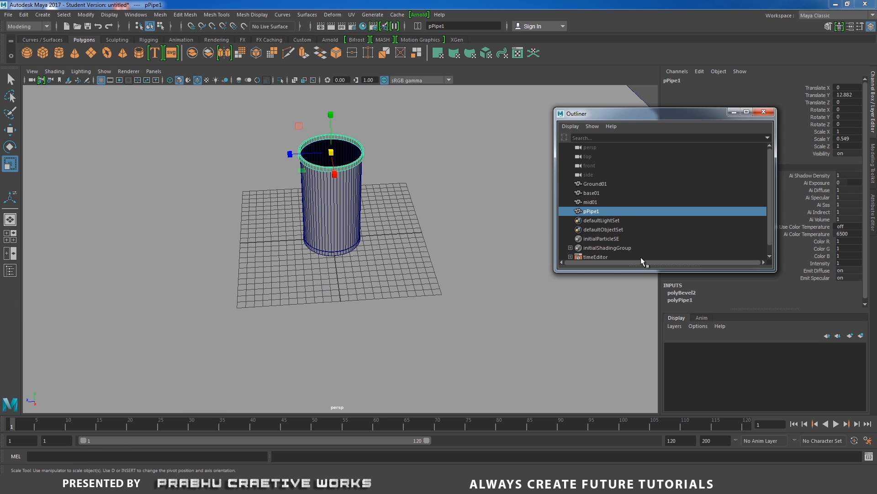
pyautogui.doubleClick(599, 212)
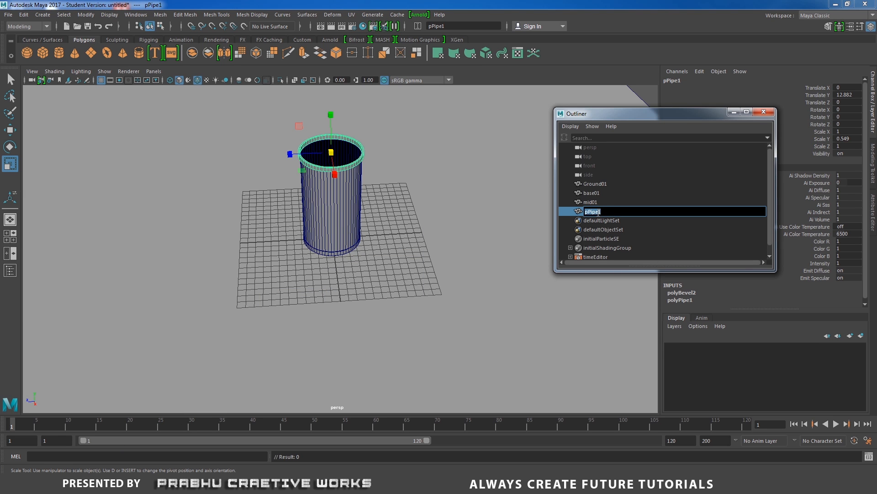
pyautogui.write('top01')
pyautogui.press('Return')
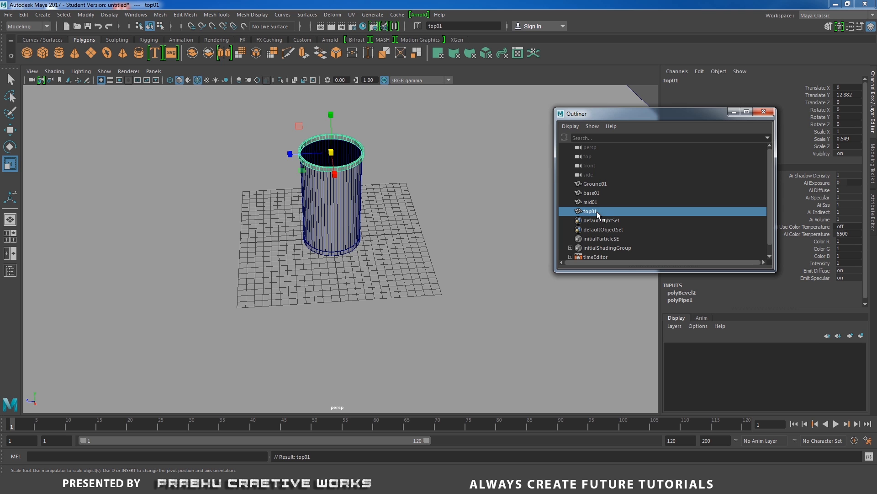
# Step: Clear the selection and examine the complete container on the ground plane from several angles
pyautogui.keyDown('alt'); pyautogui.moveTo(282, 205); pyautogui.dragTo(272, 156); pyautogui.keyUp('alt')
pyautogui.keyDown('alt'); pyautogui.moveTo(272, 155); pyautogui.dragTo(420, 168, button='right'); pyautogui.keyUp('alt')
pyautogui.click(428, 147)
pyautogui.keyDown('alt'); pyautogui.moveTo(371, 167); pyautogui.dragTo(368, 179); pyautogui.keyUp('alt')
pyautogui.keyDown('alt'); pyautogui.moveTo(368, 179); pyautogui.dragTo(413, 149, button='right'); pyautogui.keyUp('alt')
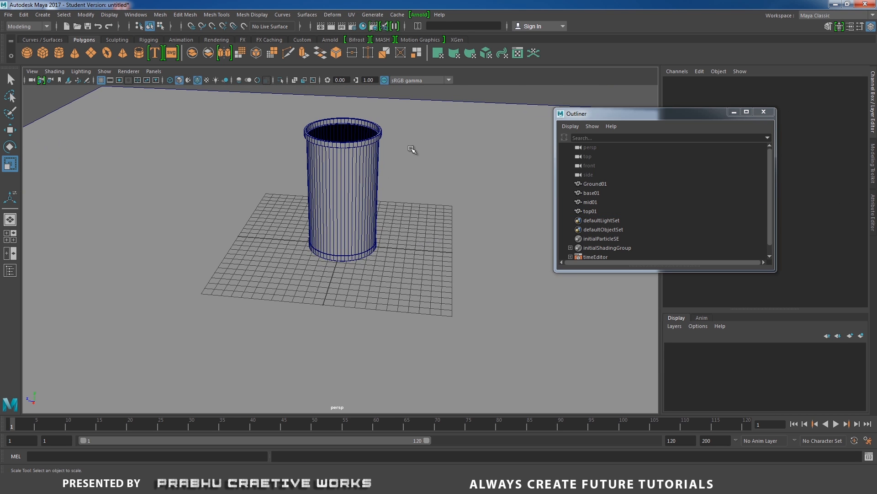
pyautogui.keyDown('alt'); pyautogui.moveTo(413, 149); pyautogui.dragTo(355, 240, button='middle'); pyautogui.keyUp('alt')
pyautogui.keyDown('alt'); pyautogui.moveTo(355, 240); pyautogui.dragTo(342, 176); pyautogui.keyUp('alt')
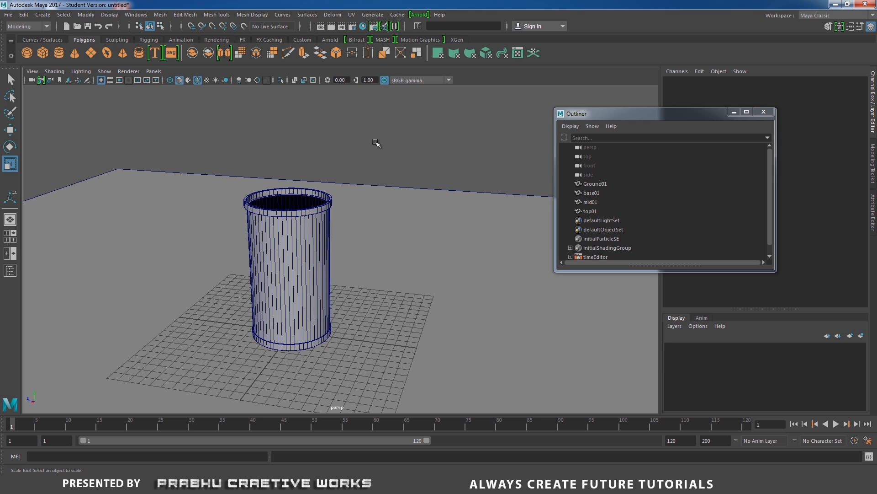
pyautogui.keyDown('alt'); pyautogui.moveTo(377, 143); pyautogui.dragTo(420, 102, button='middle'); pyautogui.keyUp('alt')
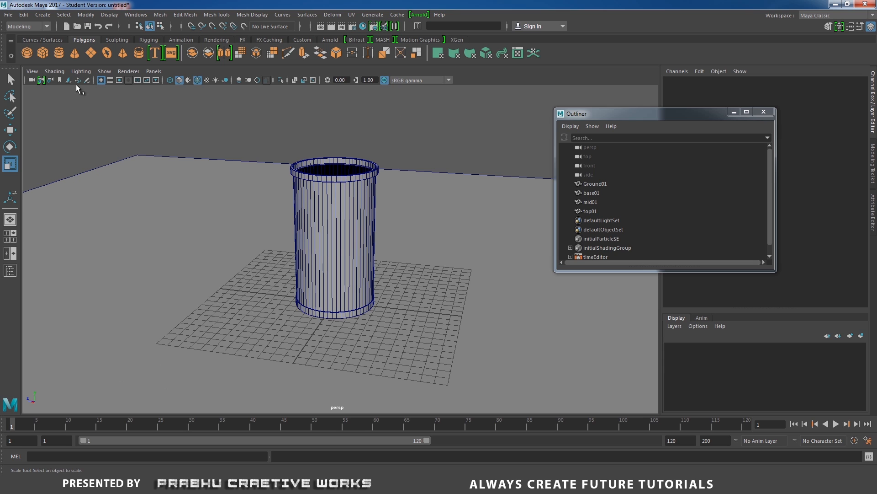
# Step: Create a slim polygon cylinder above the container at about Y 14.05, scaled to about 0.687 in X and Z and 6.017 in Y
pyautogui.click(59, 53)
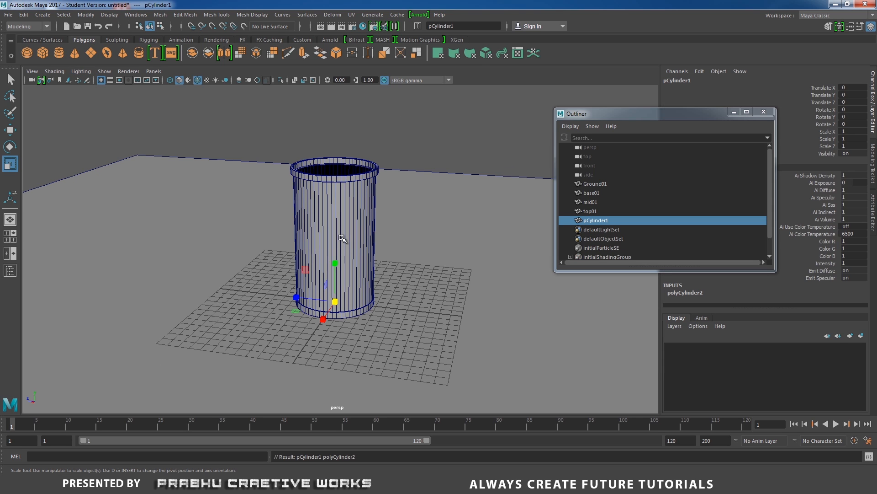
pyautogui.press('w')
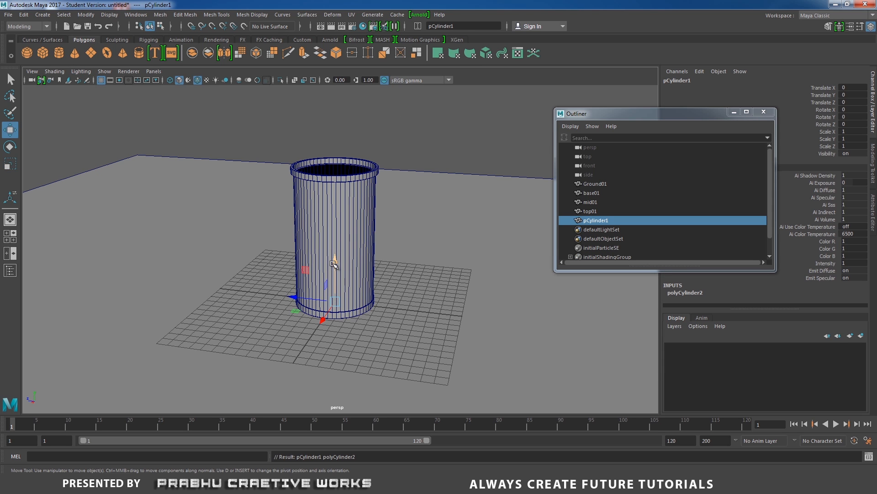
pyautogui.moveTo(336, 272); pyautogui.dragTo(338, 89)
pyautogui.press('r')
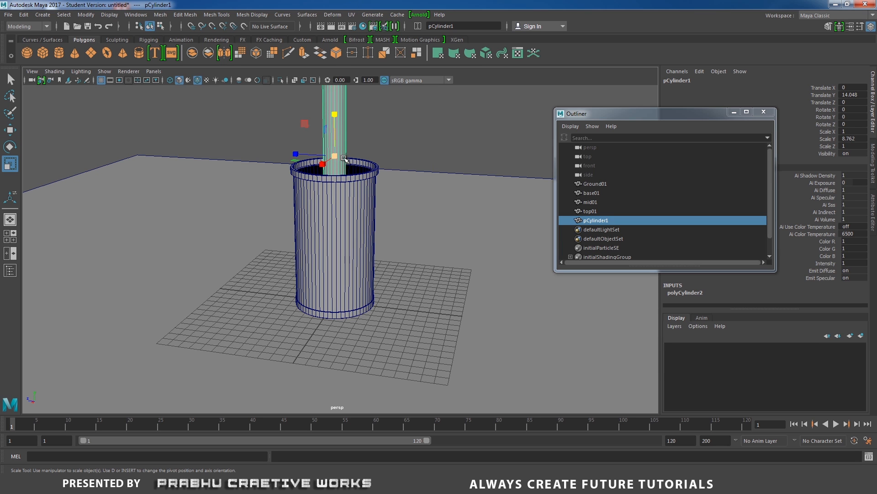
pyautogui.moveTo(335, 156); pyautogui.dragTo(303, 155)
# Step: Switch to the front view and display the container and the new cylinder in wireframe
pyautogui.keyDown('alt'); pyautogui.moveTo(417, 181); pyautogui.dragTo(419, 202, button='middle'); pyautogui.keyUp('alt')
pyautogui.press('space')
pyautogui.click(418, 202)
pyautogui.moveTo(418, 203); pyautogui.dragTo(418, 225)
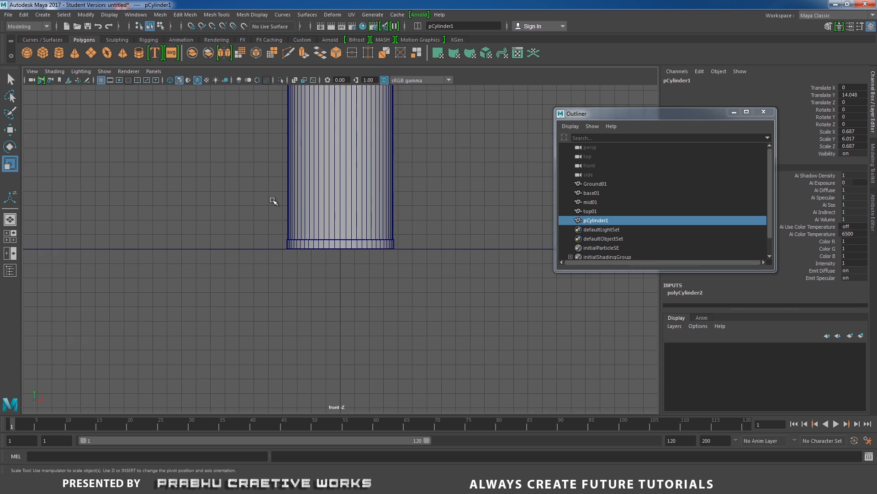
pyautogui.press('4')
pyautogui.keyDown('alt'); pyautogui.moveTo(378, 270); pyautogui.dragTo(319, 216, button='right'); pyautogui.keyUp('alt')
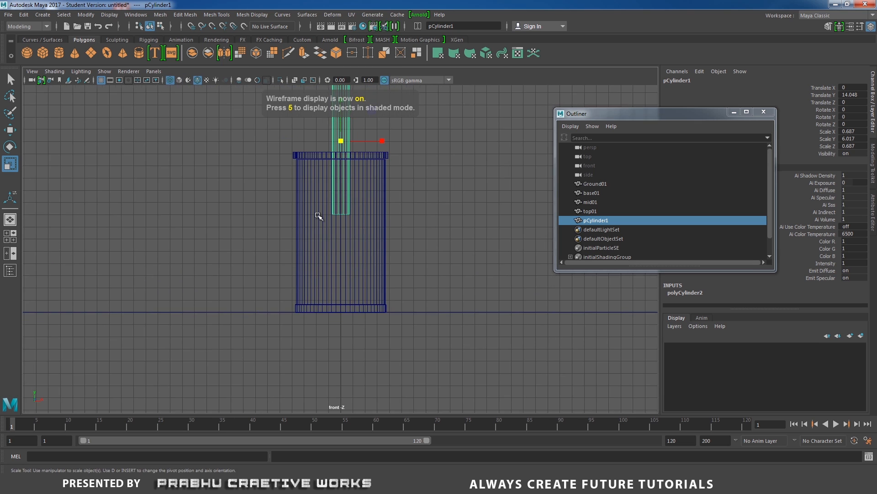
# Step: Lower the slim cylinder to about Y 10.449, stretch it to 9.761 in Y, and tilt it about 19.2 degrees around Z
pyautogui.keyDown('alt'); pyautogui.moveTo(320, 215); pyautogui.dragTo(327, 280, button='middle'); pyautogui.keyUp('alt')
pyautogui.press('w')
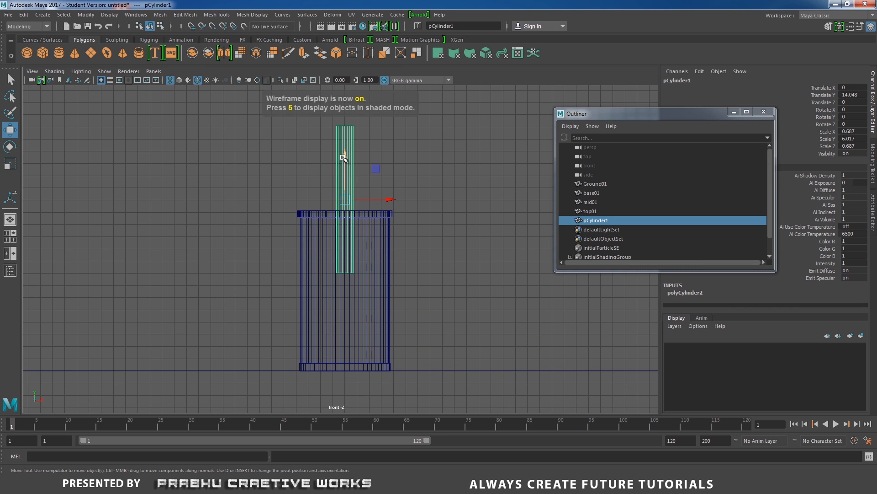
pyautogui.moveTo(343, 158); pyautogui.dragTo(364, 196)
pyautogui.press('r')
pyautogui.press('w')
pyautogui.press('e')
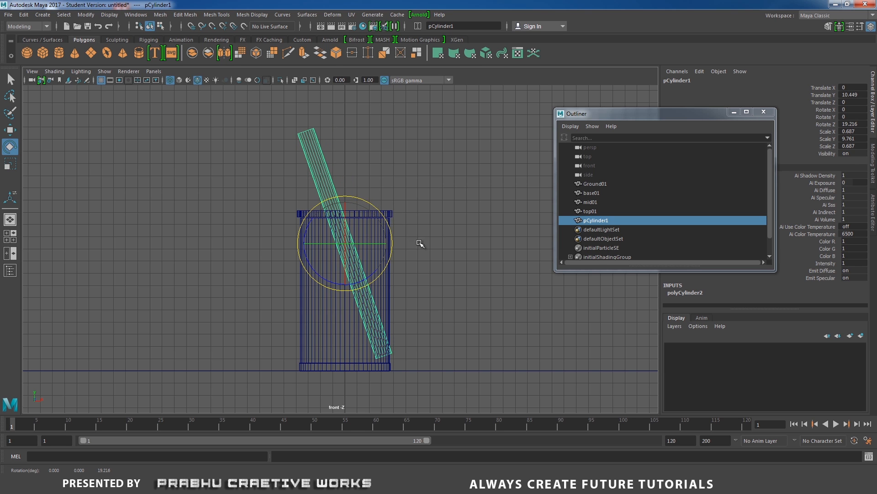
# Step: Position the tilted cylinder inside the container at about X -1.691 and Y 10.089, just above the base
pyautogui.press('w')
pyautogui.moveTo(383, 231); pyautogui.dragTo(366, 234)
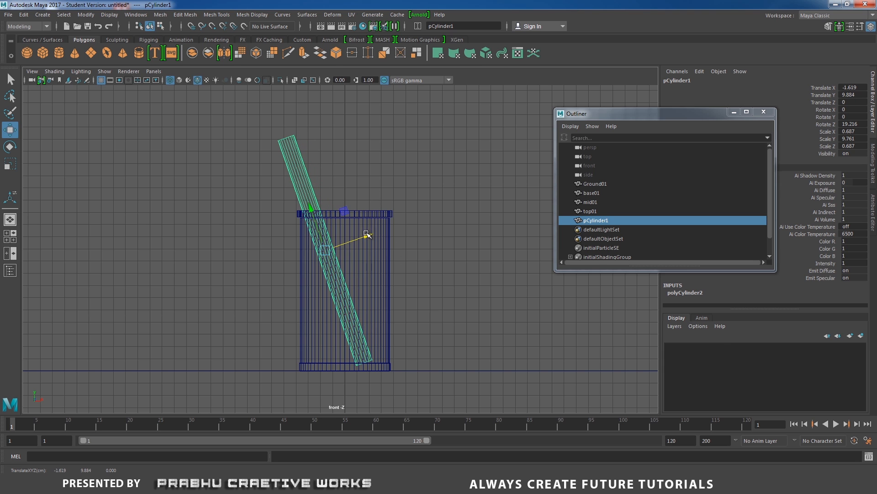
pyautogui.scroll(4, 367, 234)
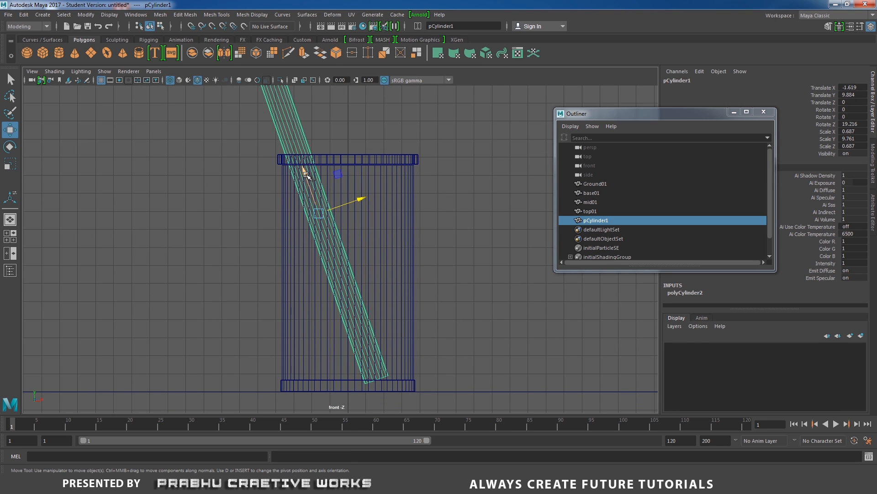
pyautogui.moveTo(306, 175); pyautogui.dragTo(305, 171)
pyautogui.scroll(-3, 303, 168)
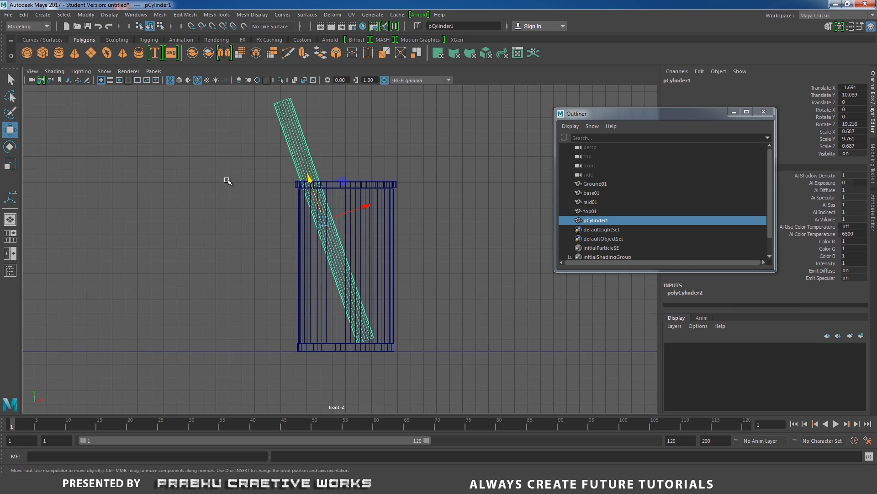
# Step: Return to the shaded perspective view and lower the top01 rim slightly to about Y 12.796
pyautogui.press('space')
pyautogui.moveTo(315, 226); pyautogui.dragTo(313, 206)
pyautogui.keyDown('alt'); pyautogui.moveTo(315, 219); pyautogui.dragTo(452, 260); pyautogui.keyUp('alt')
pyautogui.press('5')
pyautogui.moveTo(386, 243)
pyautogui.keyDown('alt'); pyautogui.mouseDown()
pyautogui.moveTo(437, 209)
pyautogui.moveTo(404, 227)
pyautogui.mouseUp(); pyautogui.keyUp('alt')
pyautogui.scroll(4, 434, 211)
pyautogui.click(366, 175)
pyautogui.keyDown('alt'); pyautogui.moveTo(365, 176); pyautogui.dragTo(361, 164); pyautogui.keyUp('alt')
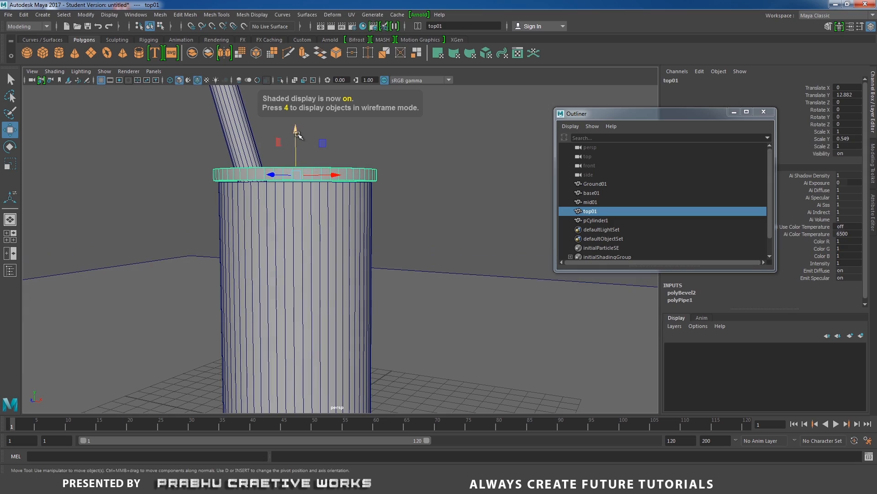
pyautogui.moveTo(295, 131); pyautogui.dragTo(295, 132)
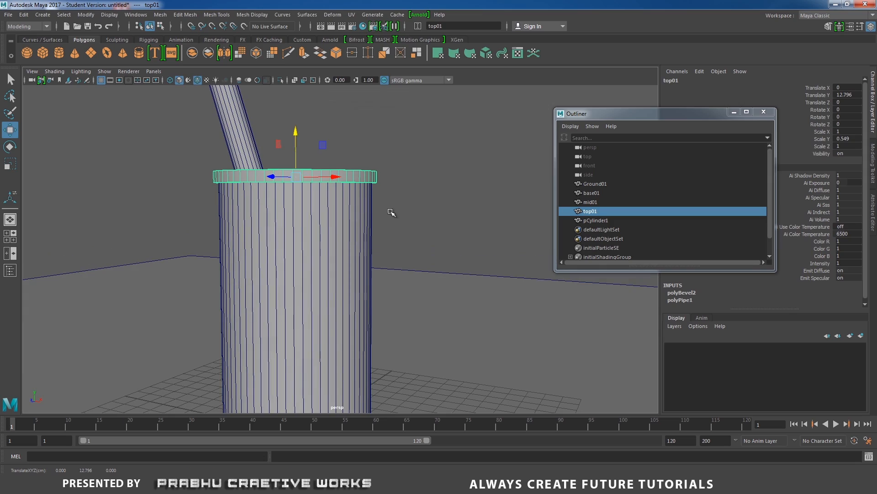
pyautogui.click(420, 189)
# Step: Set the tilted cylinder's axis subdivisions to 60
pyautogui.keyDown('alt'); pyautogui.moveTo(421, 188); pyautogui.dragTo(310, 231); pyautogui.keyUp('alt')
pyautogui.scroll(2, 310, 231)
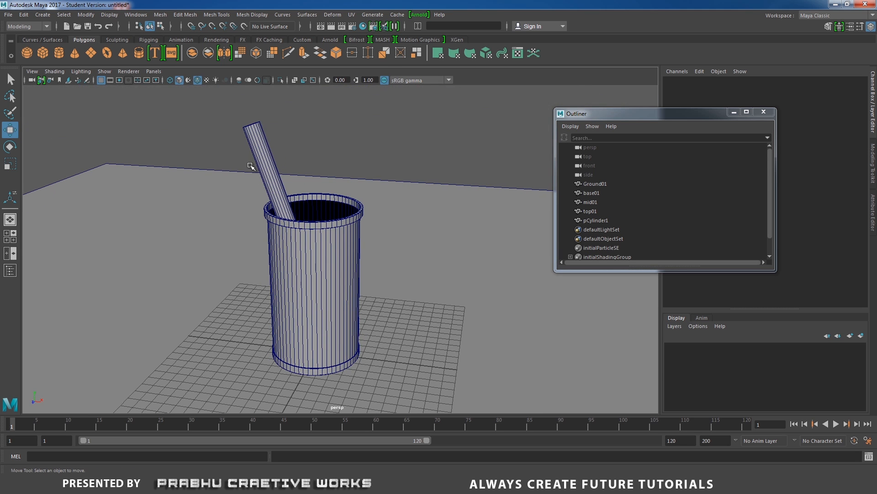
pyautogui.click(262, 167)
pyautogui.click(684, 294)
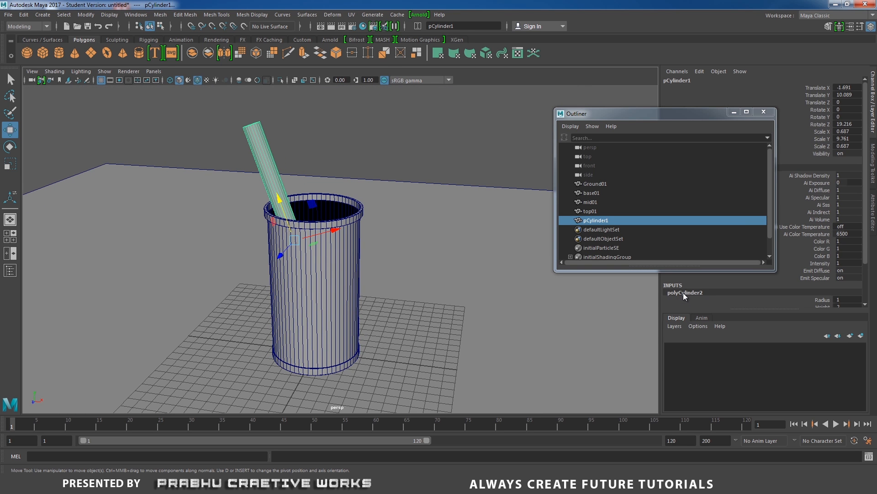
pyautogui.moveTo(865, 237); pyautogui.dragTo(873, 302)
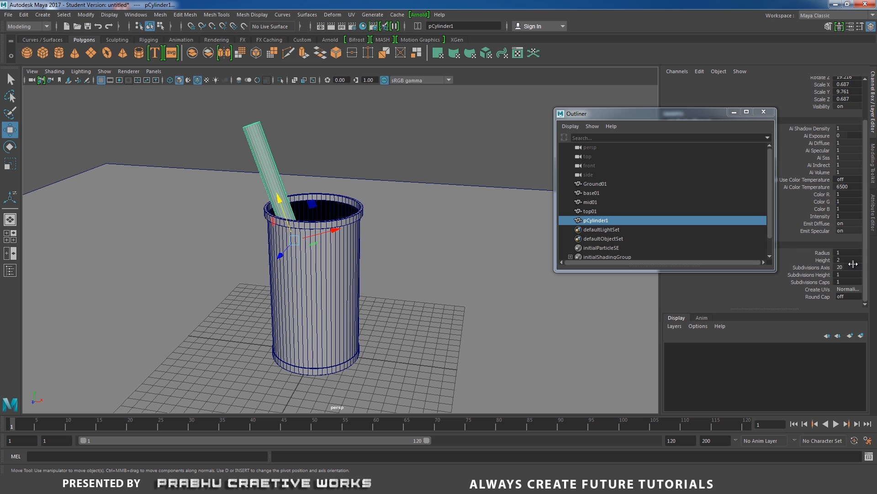
pyautogui.doubleClick(843, 267)
pyautogui.write('50')
pyautogui.press('Return')
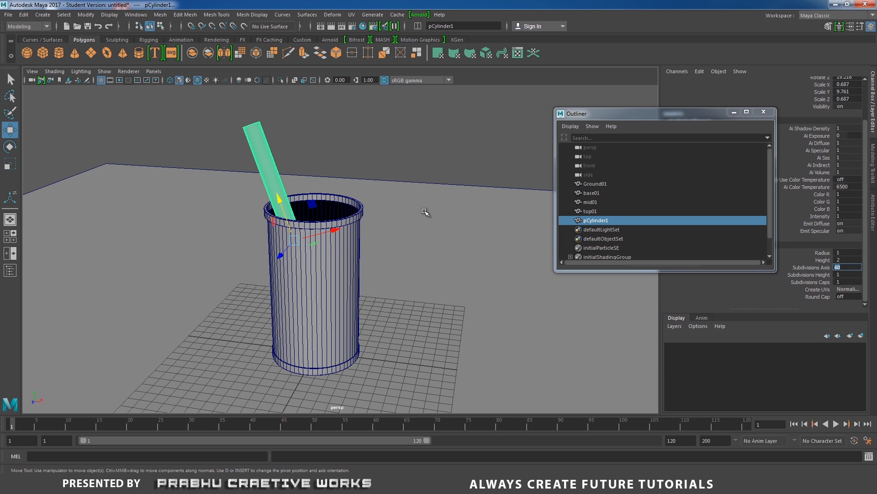
# Step: Rename the tilted cylinder as ref_pen01
pyautogui.click(373, 140)
pyautogui.click(599, 221)
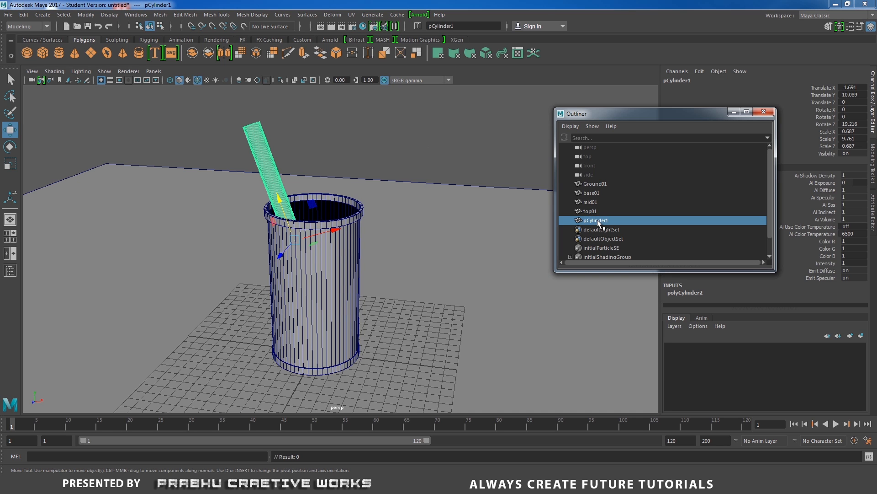
pyautogui.doubleClick(621, 220)
pyautogui.write('ref_pen01')
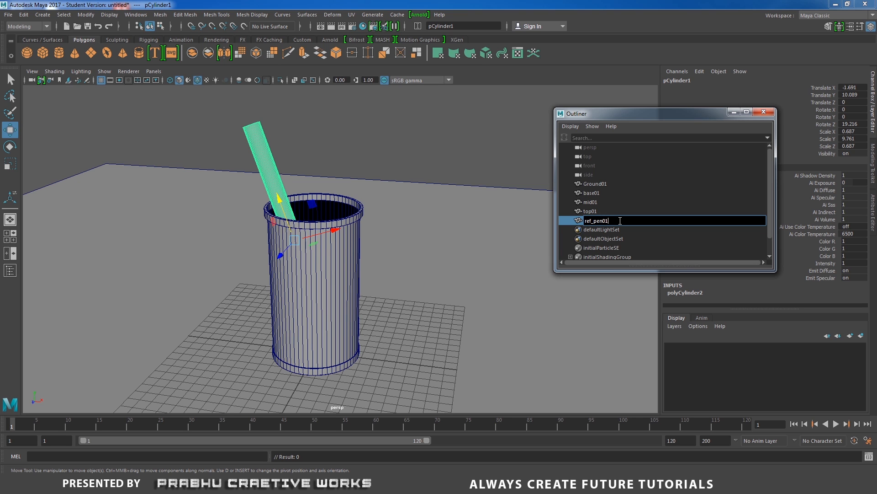
pyautogui.press('Return')
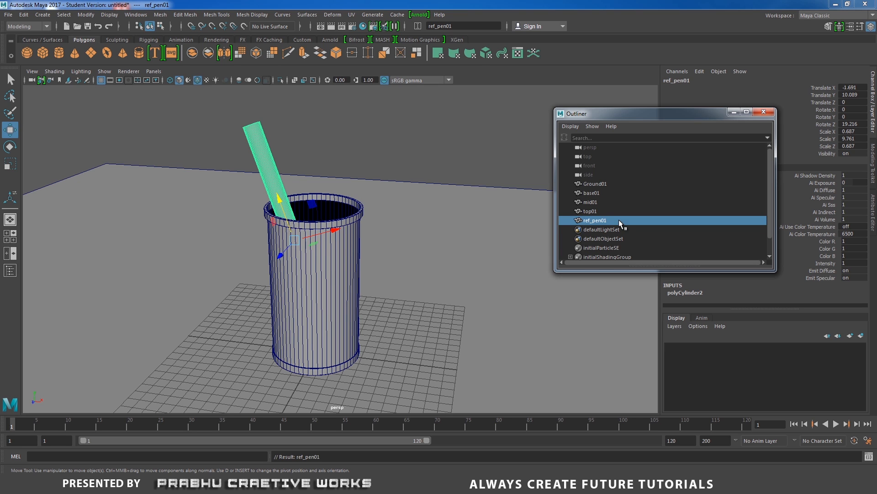
# Step: Scale the Ground01 plane uniformly to about 182.8 and save the scene as modelling01.ma
pyautogui.click(398, 139)
pyautogui.keyDown('alt'); pyautogui.moveTo(398, 149); pyautogui.dragTo(440, 178); pyautogui.keyUp('alt')
pyautogui.keyDown('alt'); pyautogui.moveTo(440, 178); pyautogui.dragTo(240, 217, button='right'); pyautogui.keyUp('alt')
pyautogui.keyDown('alt'); pyautogui.moveTo(240, 218); pyautogui.dragTo(216, 229); pyautogui.keyUp('alt')
pyautogui.keyDown('alt'); pyautogui.moveTo(215, 230); pyautogui.dragTo(256, 247, button='right'); pyautogui.keyUp('alt')
pyautogui.click(395, 254)
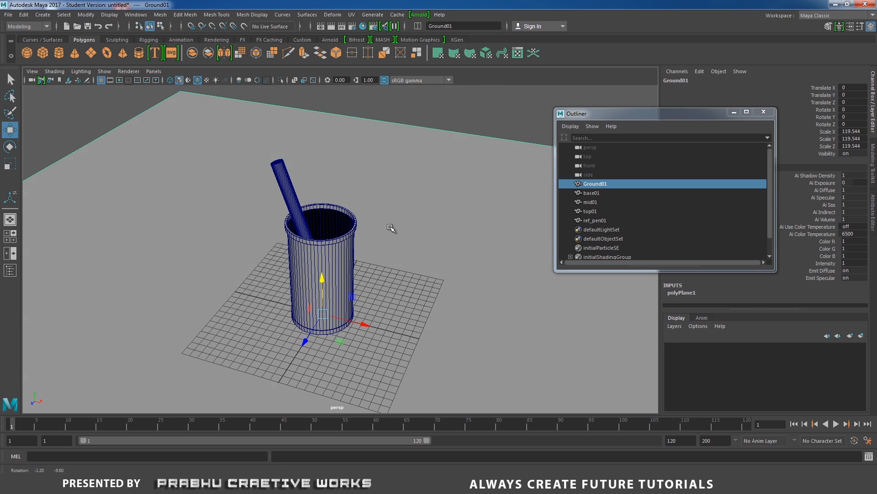
pyautogui.press('r')
pyautogui.moveTo(323, 314); pyautogui.dragTo(386, 254)
pyautogui.keyDown('alt'); pyautogui.moveTo(386, 255); pyautogui.dragTo(406, 220, button='right'); pyautogui.keyUp('alt')
pyautogui.keyDown('alt'); pyautogui.moveTo(406, 220); pyautogui.dragTo(392, 268, button='middle'); pyautogui.keyUp('alt')
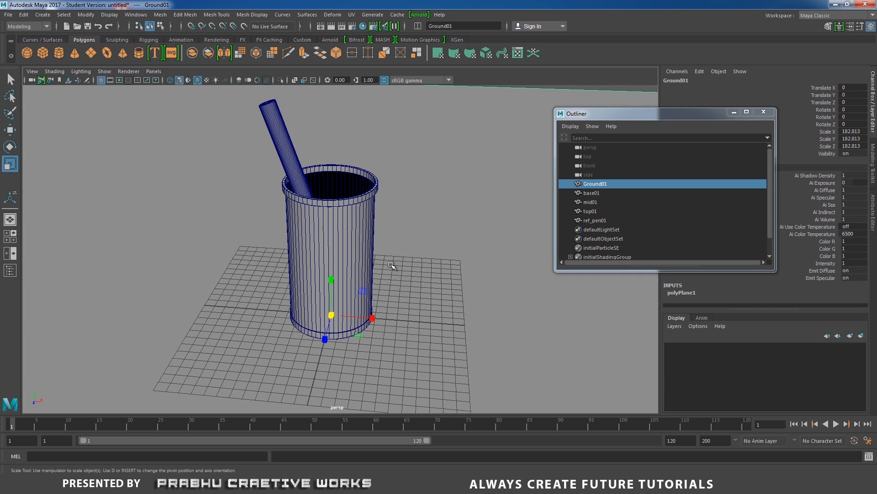
pyautogui.hotkey('ctrl', 's')
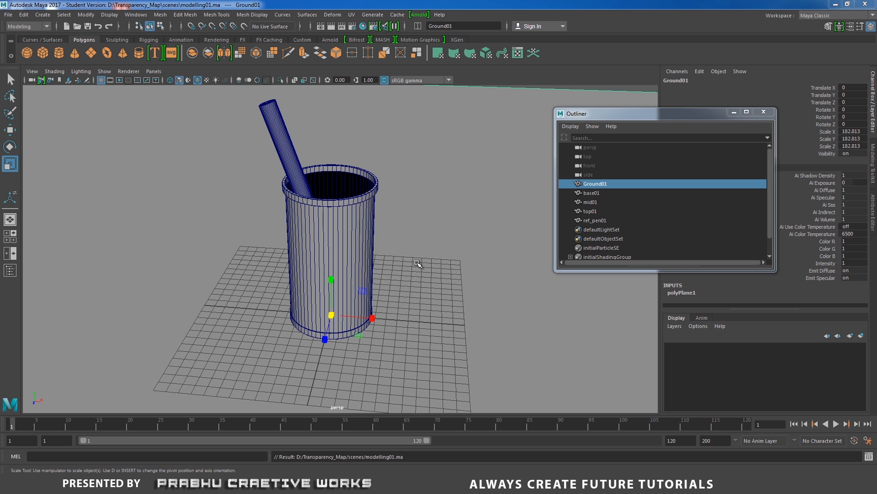
# Step: Close the Outliner and arrange the workspace so only the top and perspective views show side by side
pyautogui.keyDown('alt'); pyautogui.moveTo(414, 240); pyautogui.dragTo(454, 238, button='middle'); pyautogui.keyUp('alt')
pyautogui.press('space')
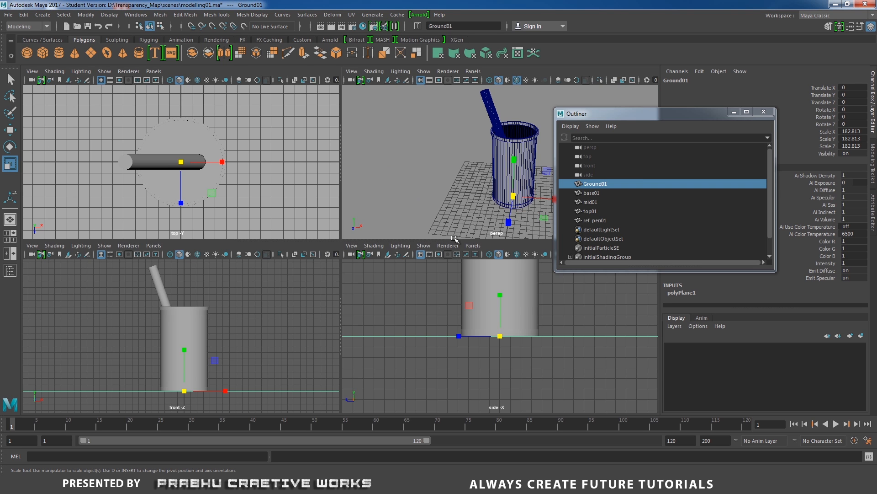
pyautogui.click(765, 112)
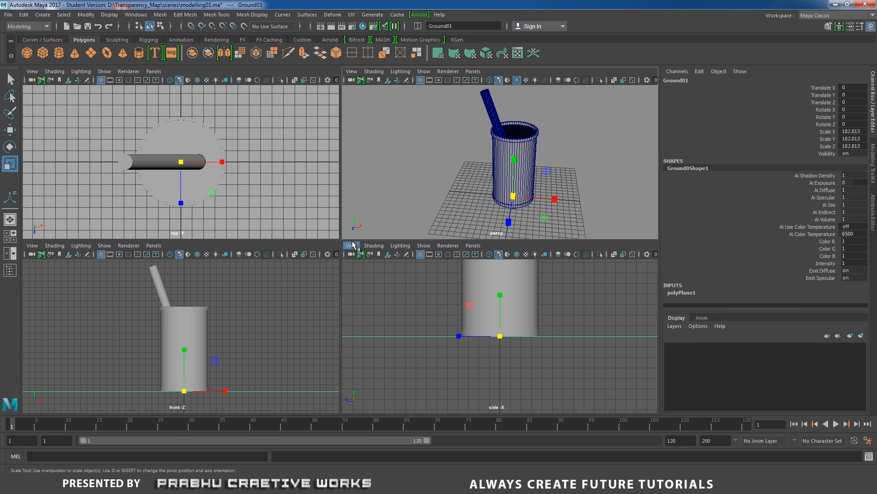
pyautogui.moveTo(355, 239); pyautogui.dragTo(355, 427)
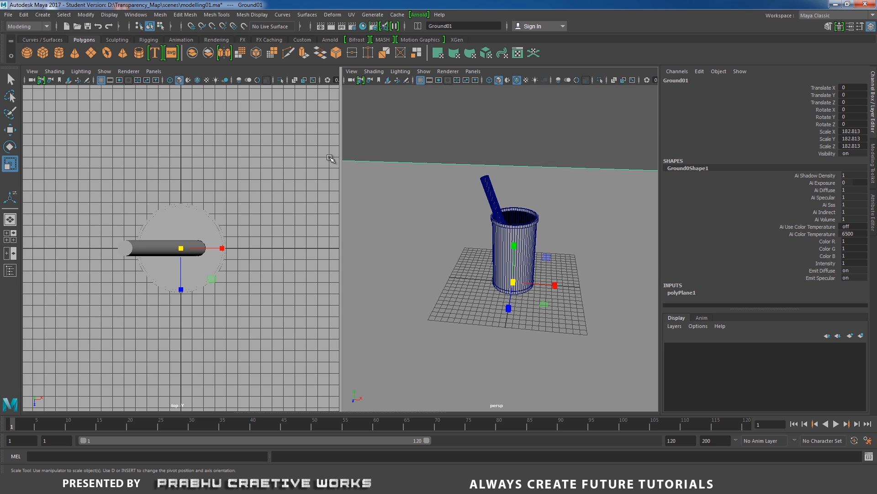
# Step: Create a camera and make the top-view pane look through camera1
pyautogui.click(216, 40)
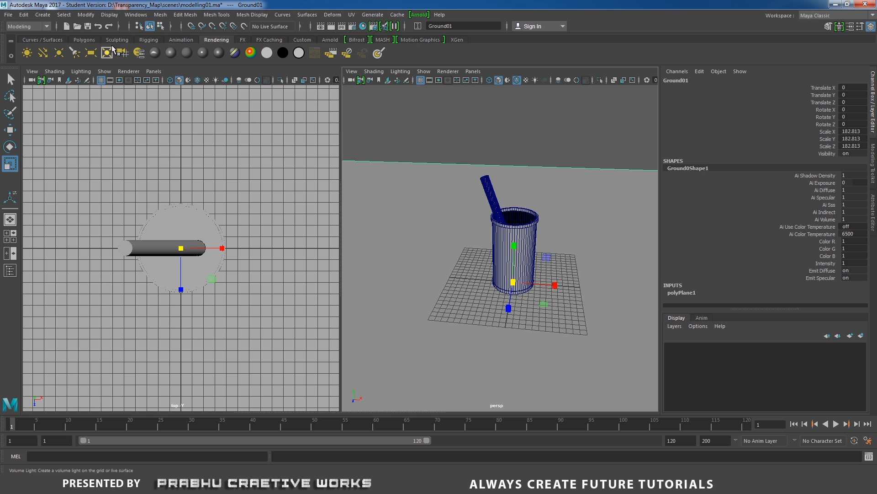
pyautogui.click(128, 59)
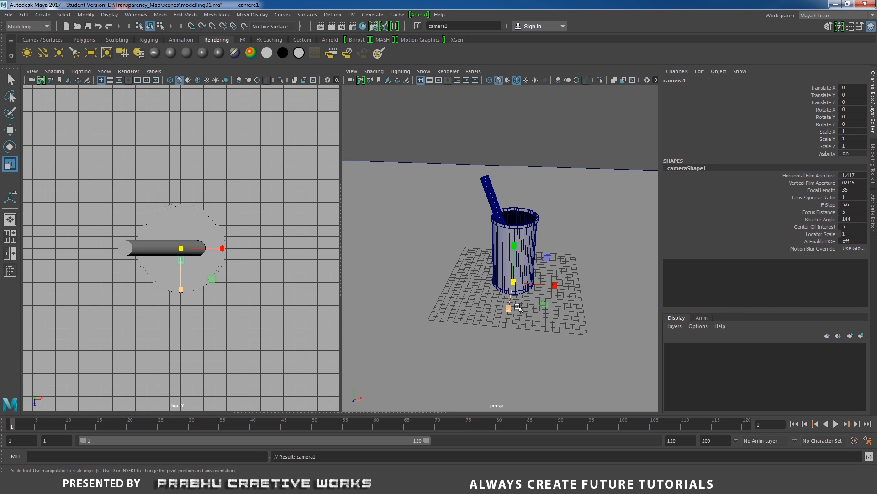
pyautogui.click(155, 73)
pyautogui.moveTo(160, 81)
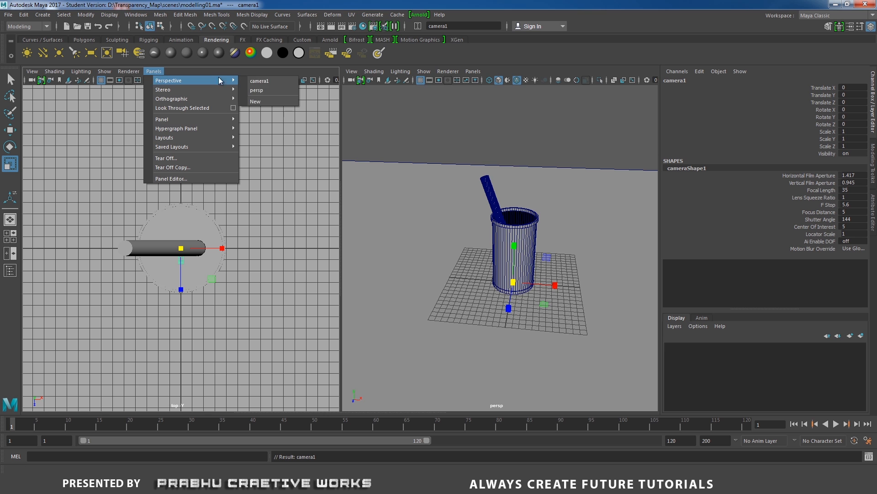
pyautogui.click(260, 84)
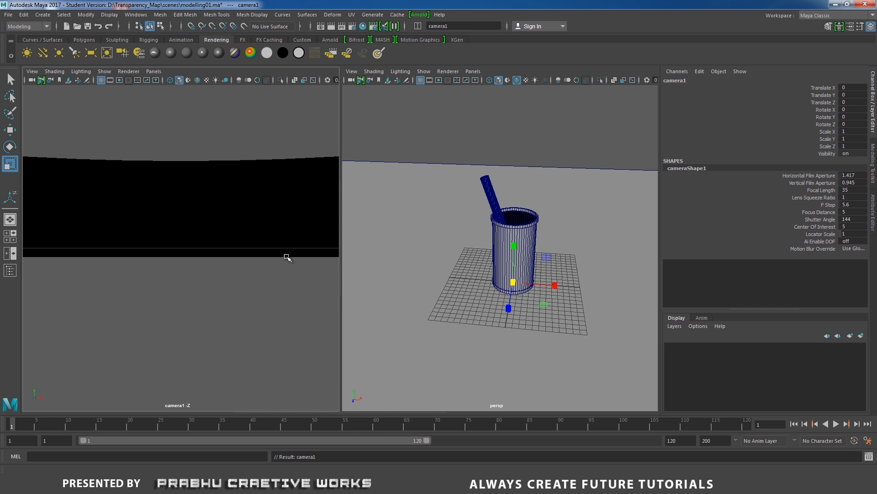
# Step: Frame the container and pen from above in camera1, at about X -0.97, Y 30.04, Z 38.86 with a -33 degree X rotation
pyautogui.keyDown('alt'); pyautogui.moveTo(279, 261); pyautogui.dragTo(112, 190, button='right'); pyautogui.keyUp('alt')
pyautogui.keyDown('alt'); pyautogui.moveTo(185, 249); pyautogui.dragTo(191, 292); pyautogui.keyUp('alt')
pyautogui.keyDown('alt'); pyautogui.moveTo(190, 284); pyautogui.dragTo(14, 206, button='right'); pyautogui.keyUp('alt')
pyautogui.keyDown('alt'); pyautogui.moveTo(121, 251); pyautogui.dragTo(125, 278); pyautogui.keyUp('alt')
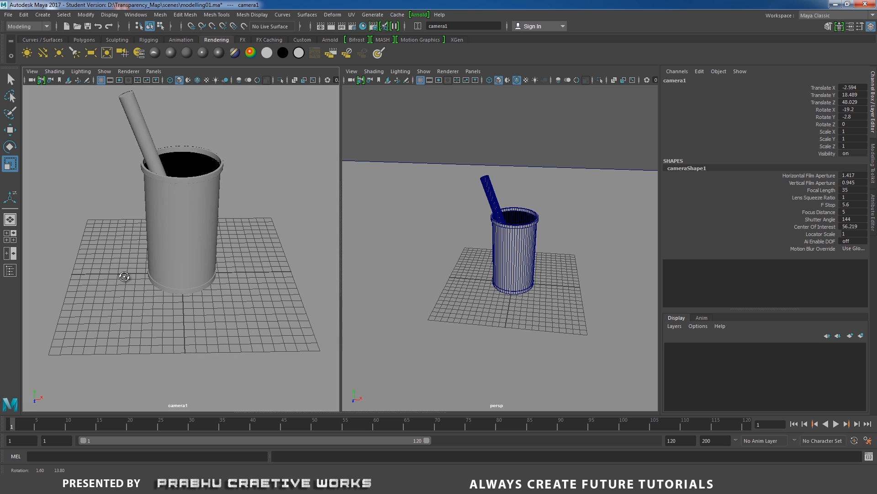
pyautogui.keyDown('alt'); pyautogui.moveTo(208, 252); pyautogui.dragTo(207, 262); pyautogui.keyUp('alt')
pyautogui.scroll(2, 207, 262)
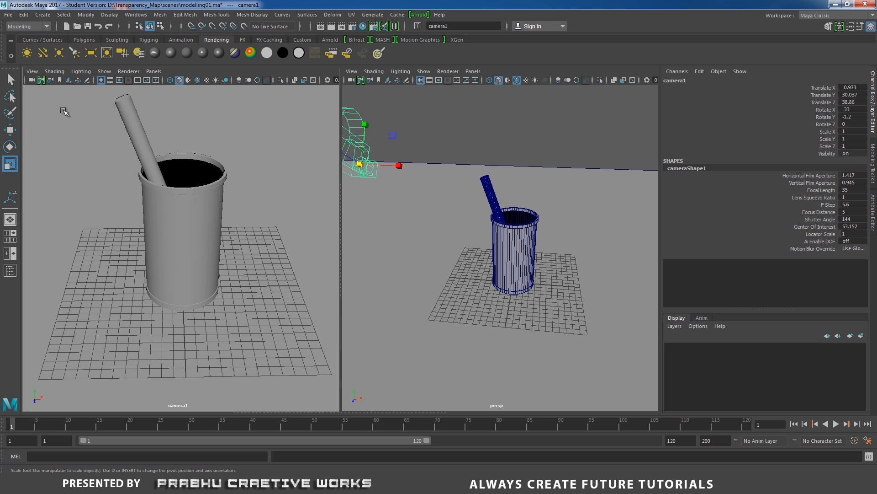
# Step: Set camera1's view fit to Overscan and display its Resolution Gate
pyautogui.click(32, 71)
pyautogui.moveTo(64, 264)
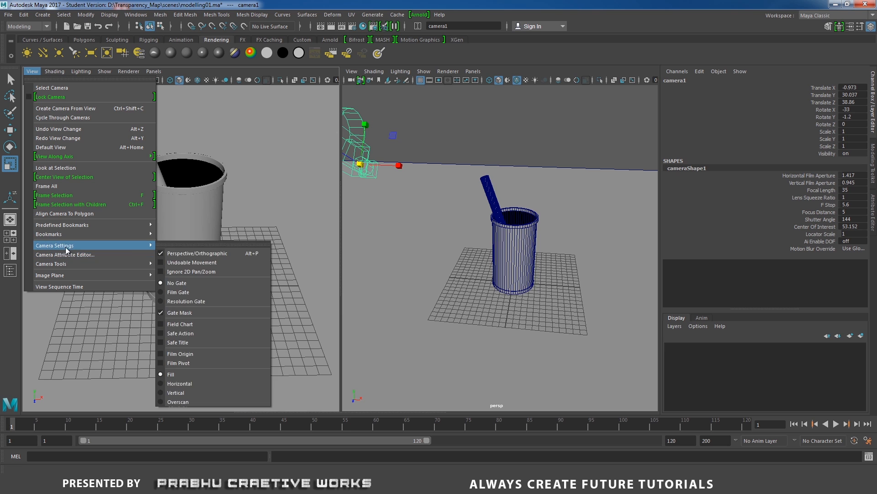
pyautogui.click(203, 403)
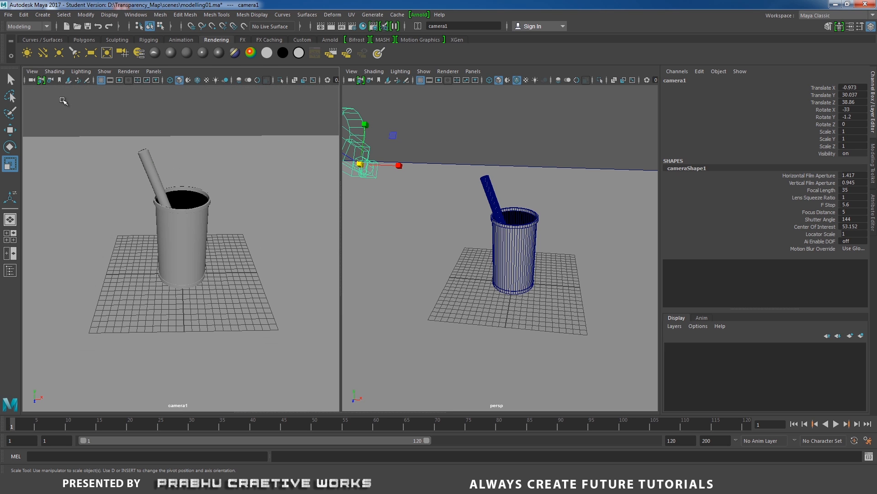
pyautogui.click(32, 71)
pyautogui.moveTo(59, 245)
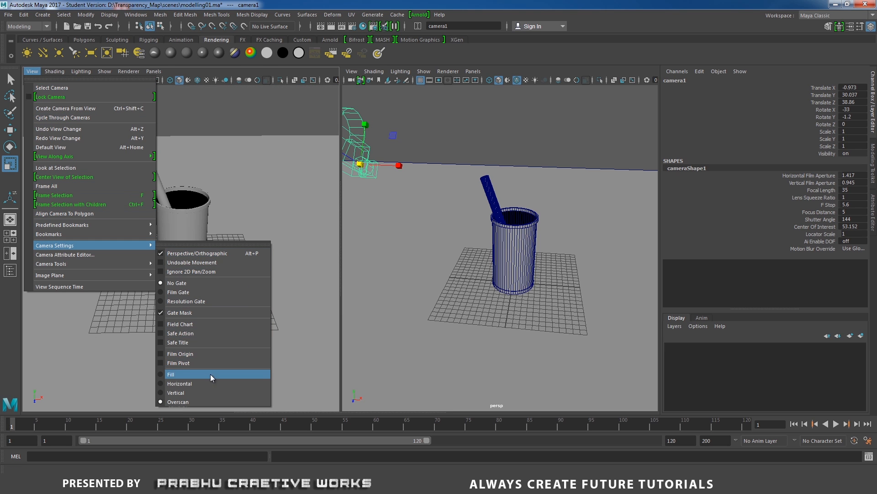
pyautogui.click(186, 301)
# Step: Reframe camera1 so the container and pen fit inside the resolution gate, with rotation about -24.6 degrees in X and -2 in Y
pyautogui.scroll(5, 238, 219)
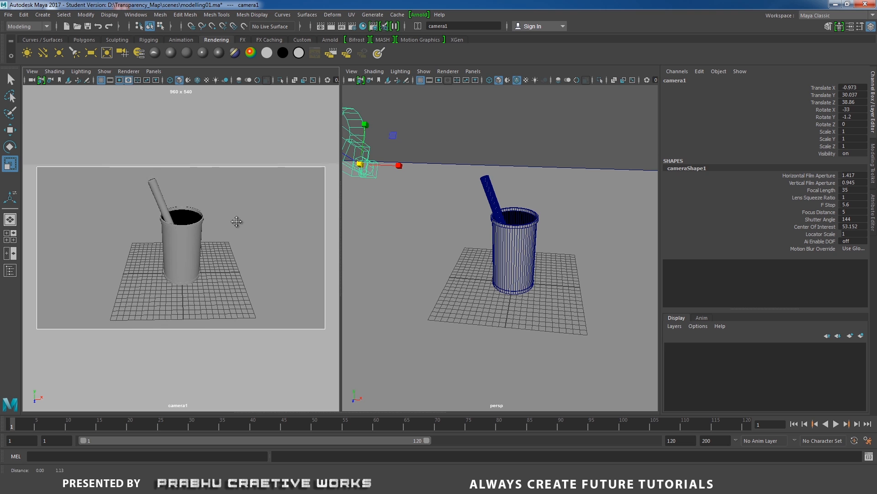
pyautogui.keyDown('alt'); pyautogui.moveTo(237, 213); pyautogui.dragTo(238, 233, button='middle'); pyautogui.keyUp('alt')
pyautogui.keyDown('alt'); pyautogui.moveTo(229, 232); pyautogui.dragTo(206, 220, button='right'); pyautogui.keyUp('alt')
pyautogui.keyDown('alt'); pyautogui.moveTo(206, 221); pyautogui.dragTo(206, 215); pyautogui.keyUp('alt')
pyautogui.keyDown('alt'); pyautogui.moveTo(206, 215); pyautogui.dragTo(224, 243, button='right'); pyautogui.keyUp('alt')
pyautogui.keyDown('alt'); pyautogui.moveTo(224, 243); pyautogui.dragTo(229, 232); pyautogui.keyUp('alt')
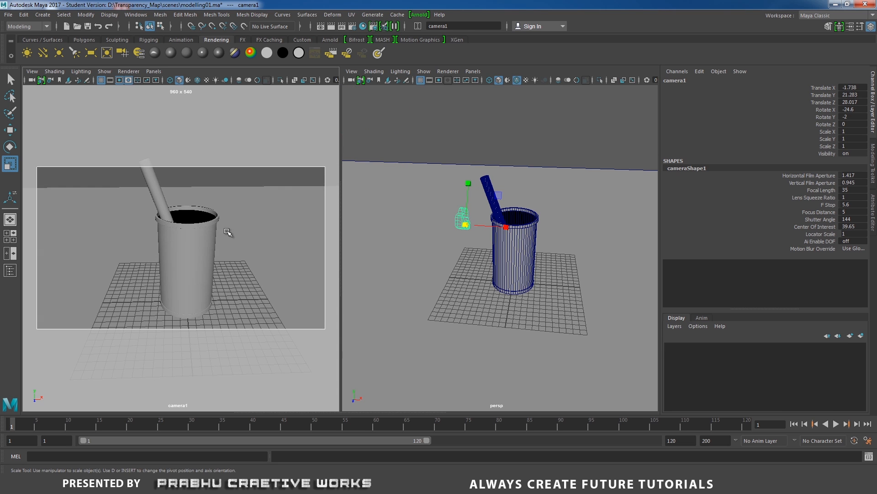
pyautogui.keyDown('alt'); pyautogui.moveTo(229, 232); pyautogui.dragTo(251, 236, button='right'); pyautogui.keyUp('alt')
# Step: Scale the Ground01 plane uniformly to about 524.8 so it fills the background of the camera frame
pyautogui.click(208, 276)
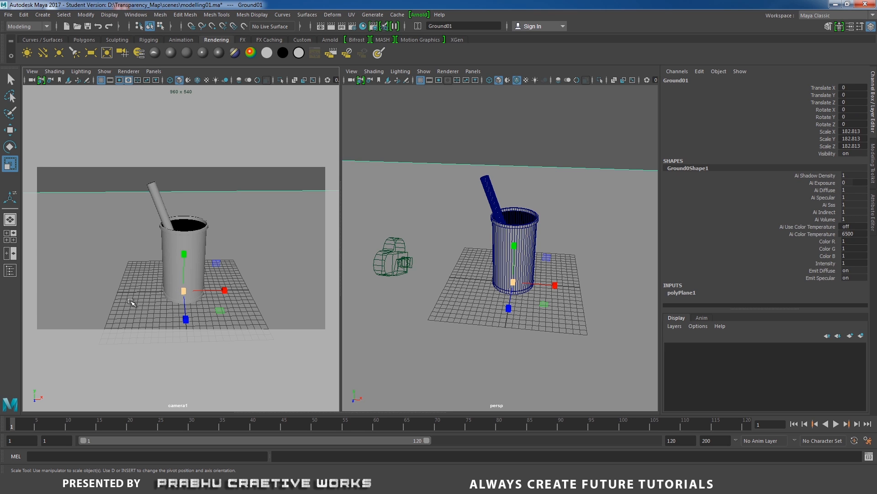
pyautogui.moveTo(183, 291); pyautogui.dragTo(384, 219)
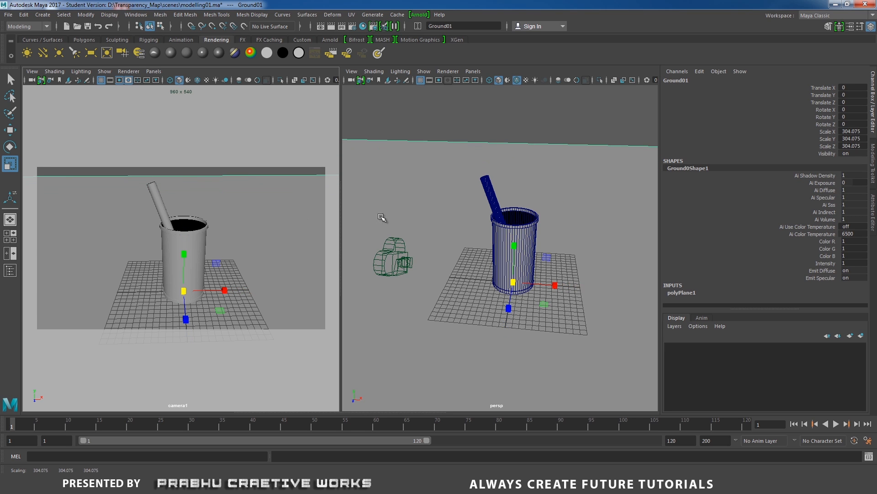
pyautogui.moveTo(187, 289); pyautogui.dragTo(338, 185)
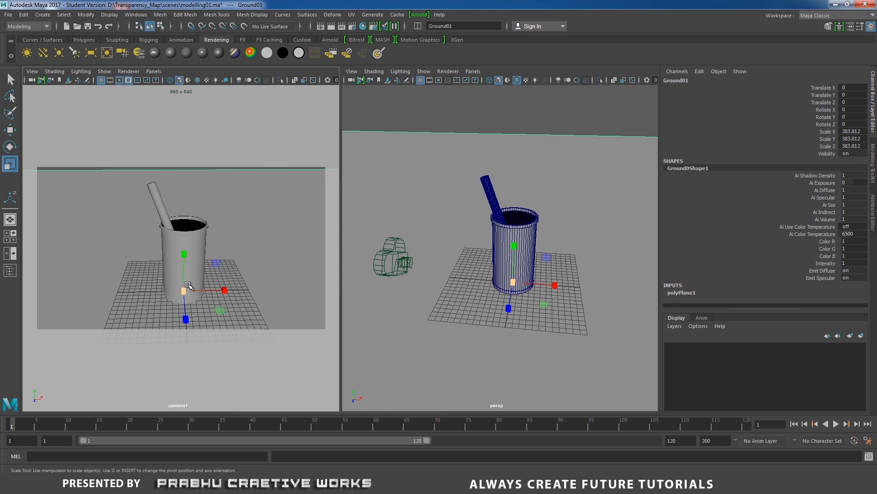
pyautogui.moveTo(183, 291); pyautogui.dragTo(205, 327)
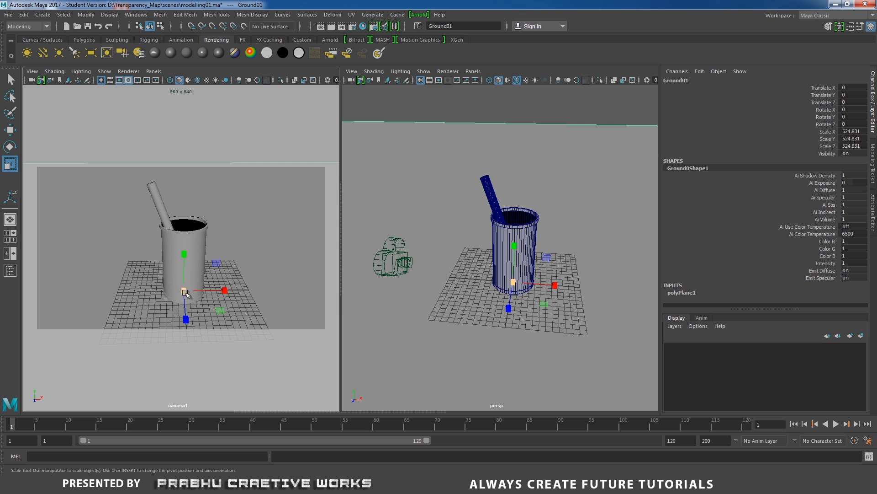
# Step: Frame the container and pen slightly closer in camera1 and scale the Ground01 plane uniformly to about 545.9
pyautogui.moveTo(185, 292); pyautogui.dragTo(194, 288)
pyautogui.moveTo(241, 265)
pyautogui.keyDown('alt'); pyautogui.mouseDown(button='middle')
pyautogui.moveTo(243, 253)
pyautogui.moveTo(243, 260)
pyautogui.mouseUp(button='middle'); pyautogui.keyUp('alt')
pyautogui.keyDown('alt'); pyautogui.moveTo(243, 260); pyautogui.dragTo(251, 257, button='right'); pyautogui.keyUp('alt')
pyautogui.keyDown('alt'); pyautogui.moveTo(252, 261); pyautogui.dragTo(255, 261, button='middle'); pyautogui.keyUp('alt')
pyautogui.keyDown('alt'); pyautogui.moveTo(259, 260); pyautogui.dragTo(261, 260, button='right'); pyautogui.keyUp('alt')
pyautogui.keyDown('alt'); pyautogui.moveTo(260, 257); pyautogui.dragTo(259, 262, button='middle'); pyautogui.keyUp('alt')
pyautogui.keyDown('alt'); pyautogui.moveTo(259, 263); pyautogui.dragTo(261, 261, button='right'); pyautogui.keyUp('alt')
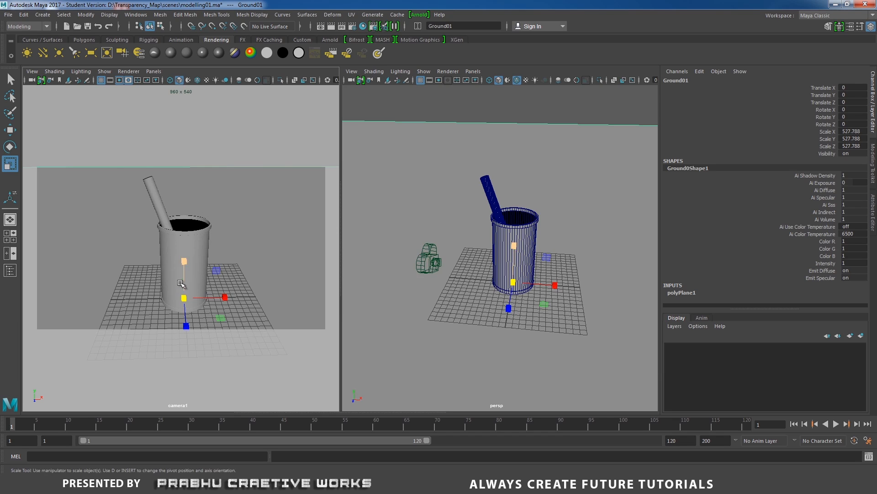
pyautogui.moveTo(184, 298); pyautogui.dragTo(186, 297)
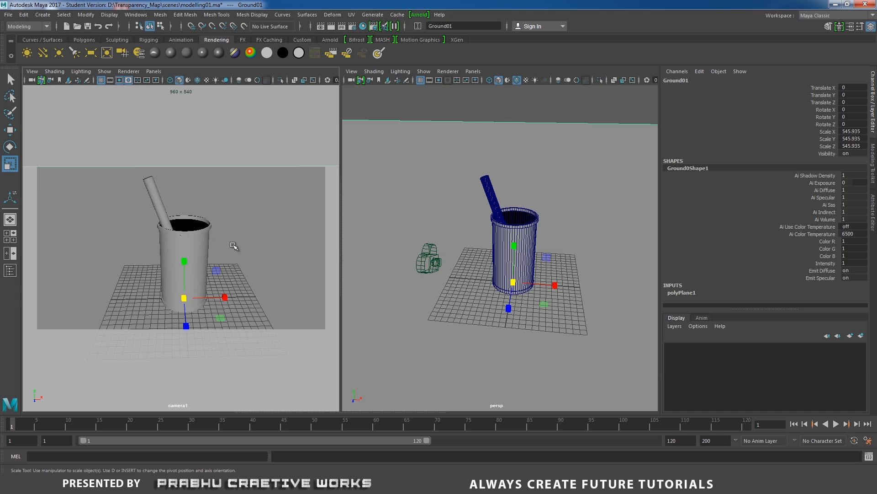
# Step: Start an Arnold RenderView render of the scene through cameraShape1
pyautogui.click(419, 15)
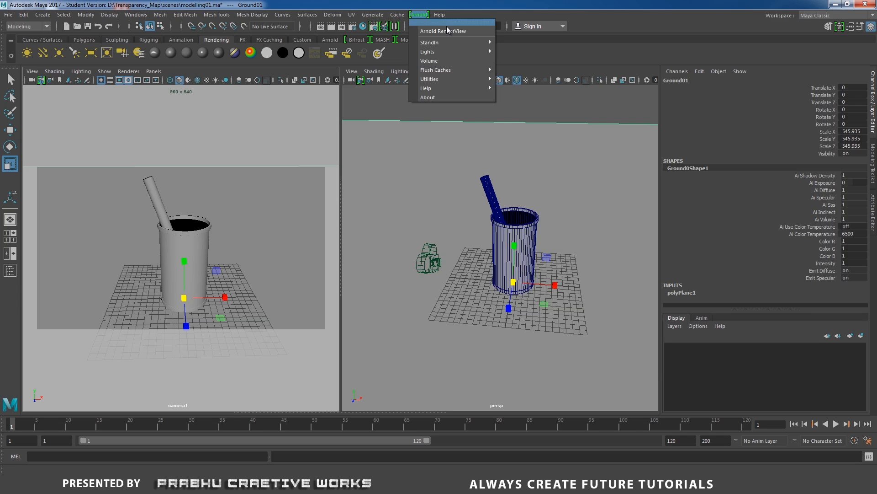
pyautogui.click(453, 29)
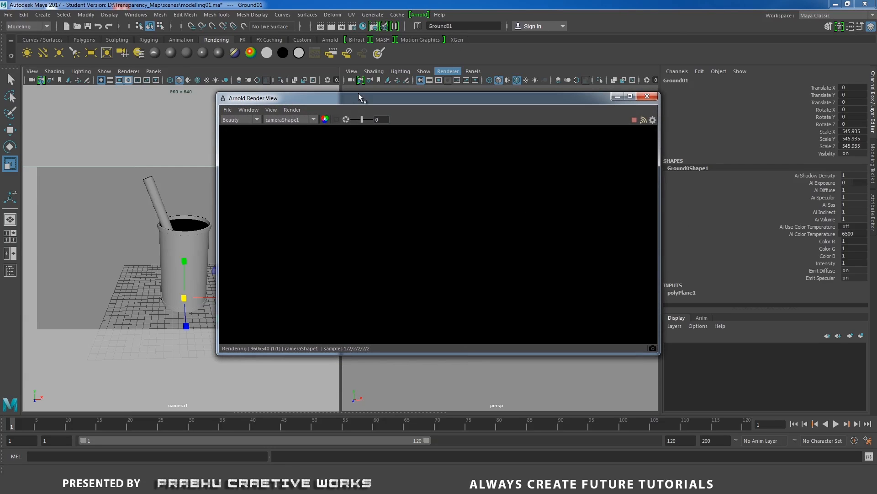
pyautogui.click(296, 120)
pyautogui.click(281, 132)
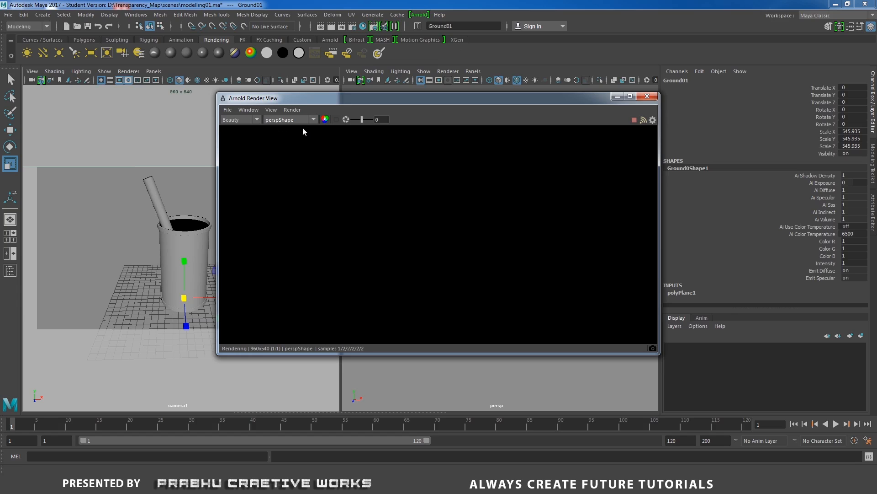
pyautogui.moveTo(309, 105); pyautogui.dragTo(430, 107)
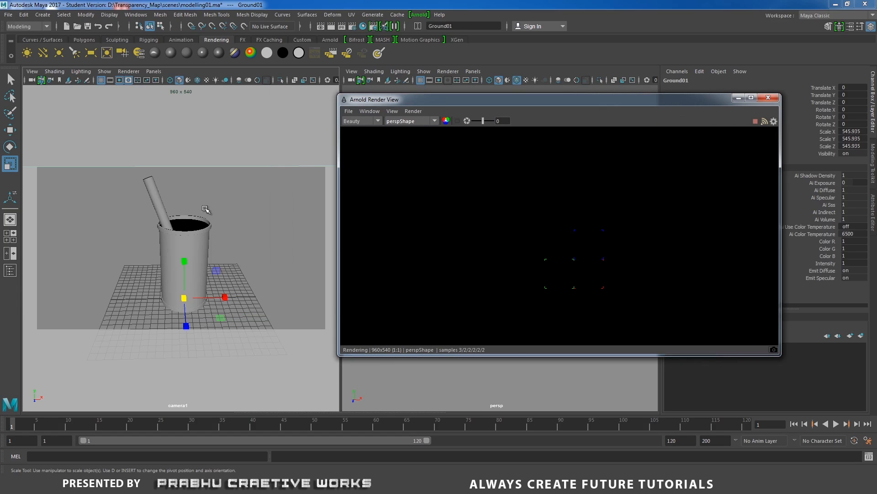
pyautogui.click(408, 121)
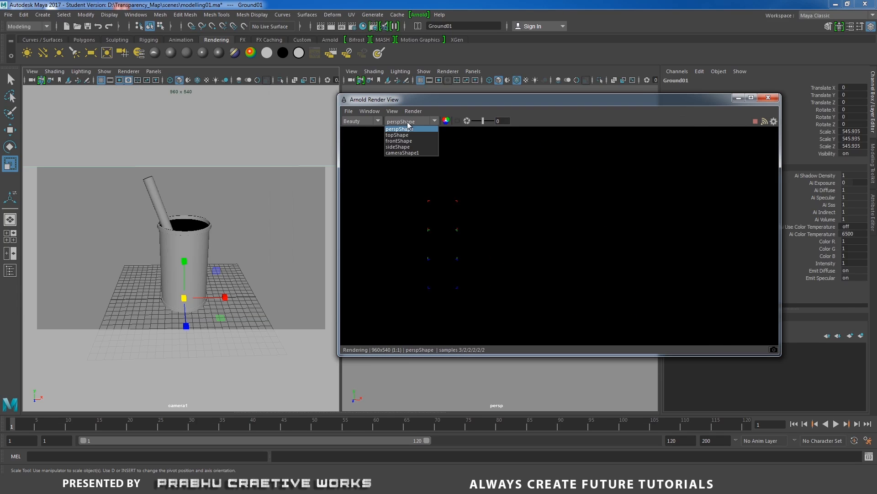
pyautogui.click(404, 153)
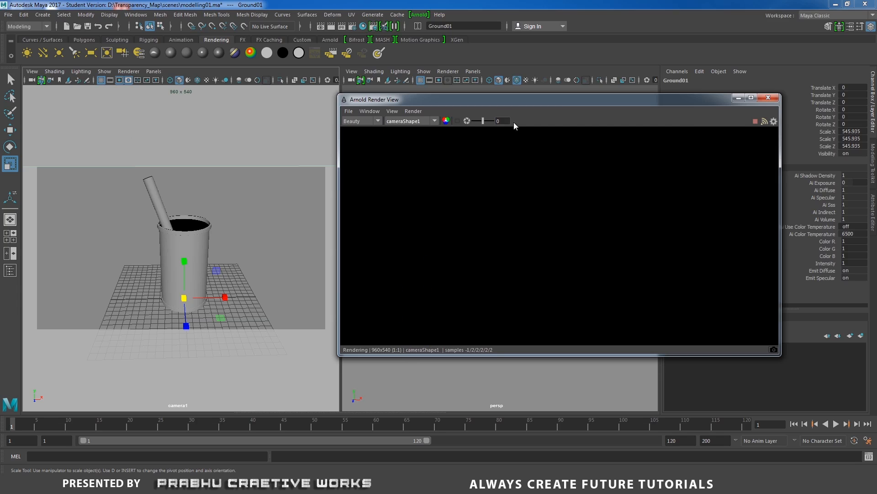
pyautogui.moveTo(559, 101); pyautogui.dragTo(198, 120)
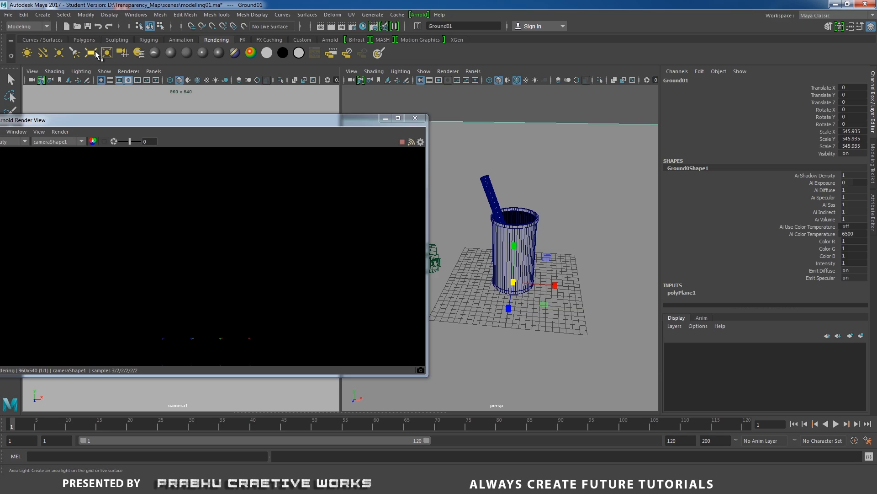
# Step: Create an area light at the origin, scale it uniformly to 7.3 and rotate it about 153.7 degrees in Y
pyautogui.click(91, 54)
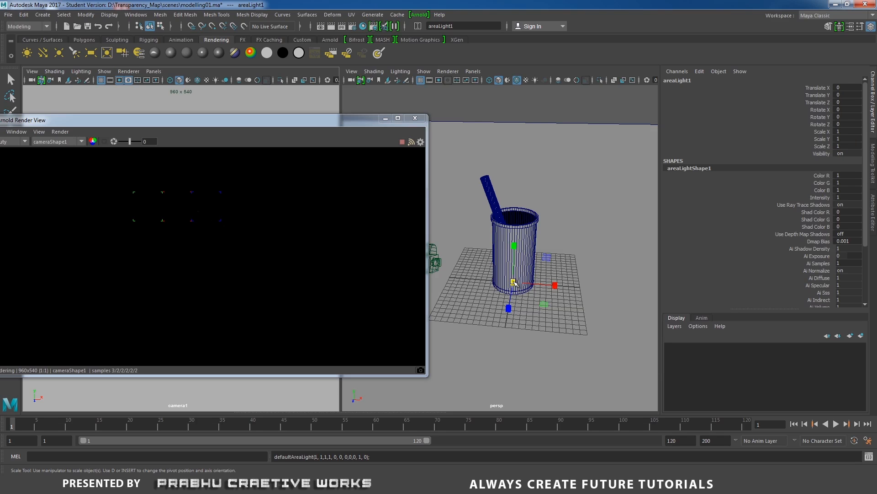
pyautogui.moveTo(513, 283); pyautogui.dragTo(571, 241)
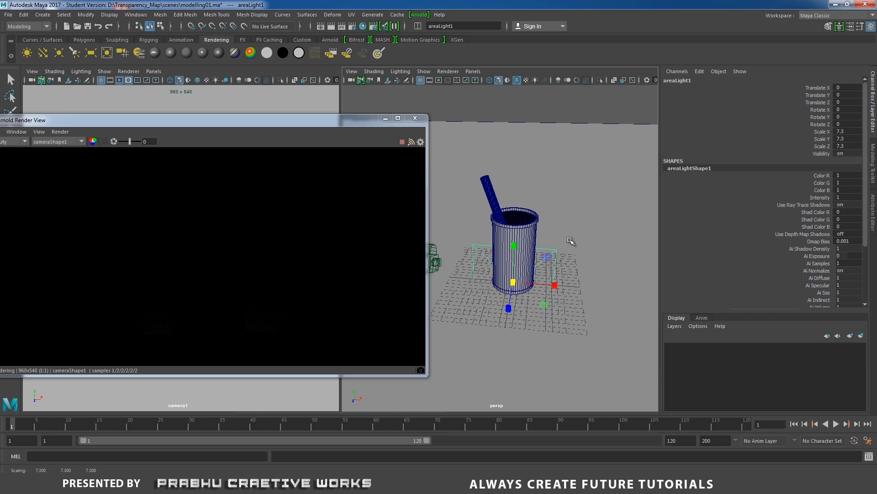
pyautogui.press('e')
pyautogui.moveTo(526, 307); pyautogui.dragTo(650, 257)
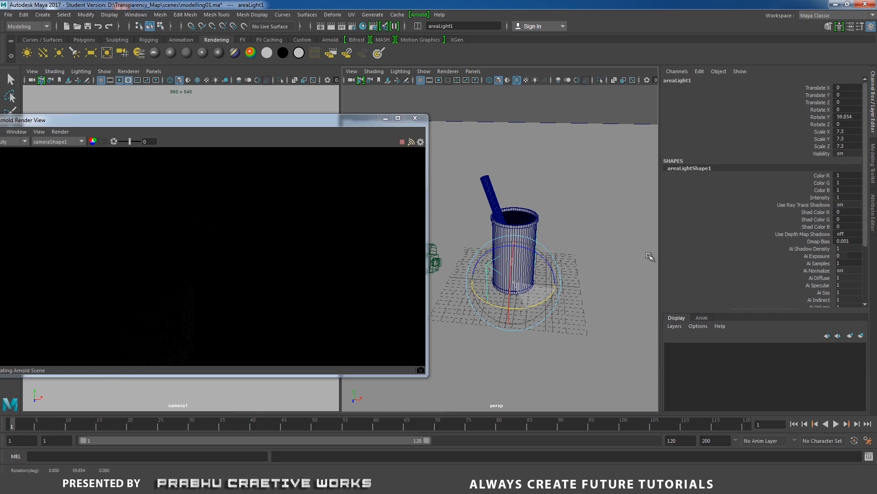
pyautogui.moveTo(506, 308); pyautogui.dragTo(589, 296)
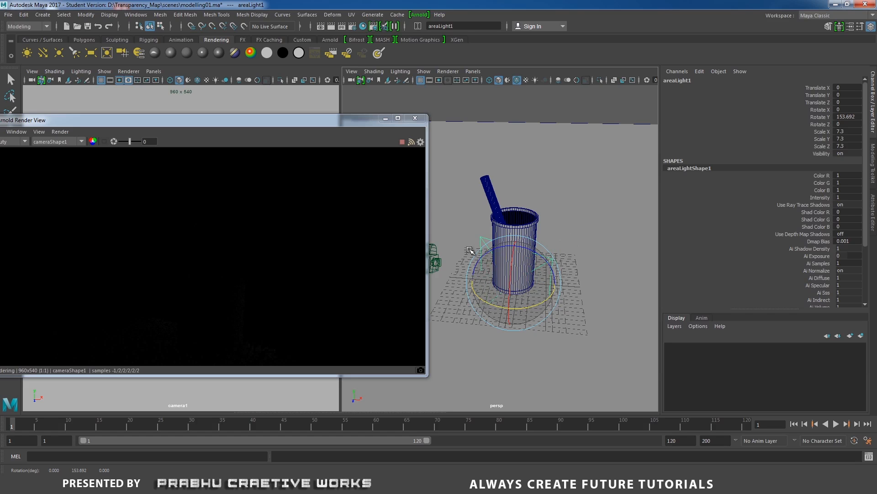
# Step: Move the area light high above and behind the container, to about X 13.3, Y 40.2, Z -27
pyautogui.moveTo(357, 119); pyautogui.dragTo(310, 240)
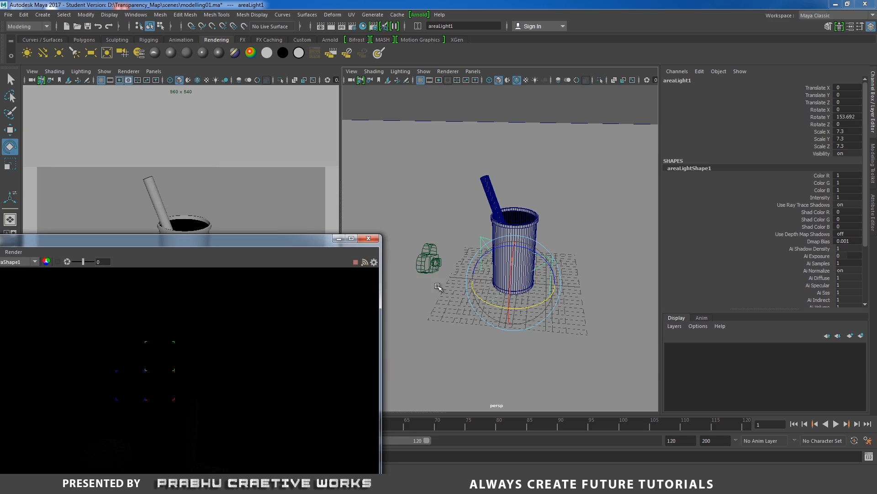
pyautogui.keyDown('alt'); pyautogui.moveTo(437, 287); pyautogui.dragTo(556, 253); pyautogui.keyUp('alt')
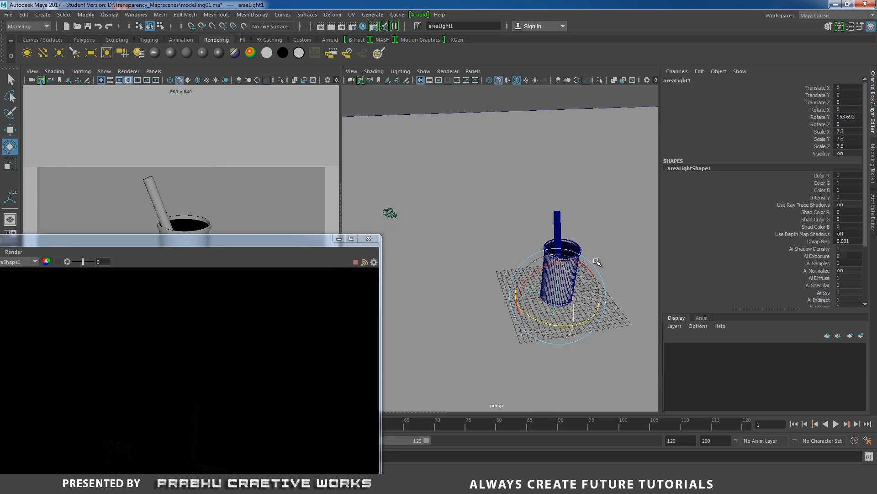
pyautogui.press('w')
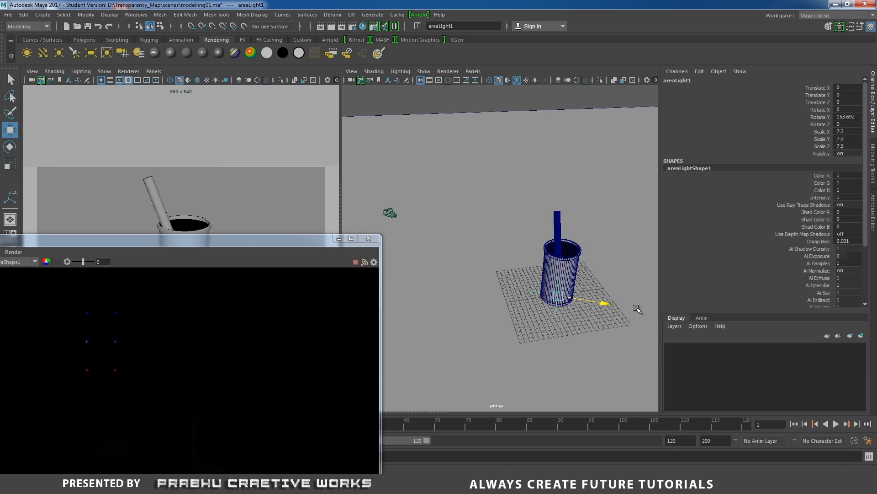
pyautogui.moveTo(638, 309); pyautogui.dragTo(660, 127, button='middle')
pyautogui.keyDown('alt'); pyautogui.moveTo(603, 206); pyautogui.dragTo(545, 202, button='right'); pyautogui.keyUp('alt')
pyautogui.keyDown('alt'); pyautogui.moveTo(544, 202); pyautogui.dragTo(639, 115); pyautogui.keyUp('alt')
# Step: Tilt the area light down toward the container, with rotation about X -55.6, Y 173.9, Z -21.7 degrees
pyautogui.press('e')
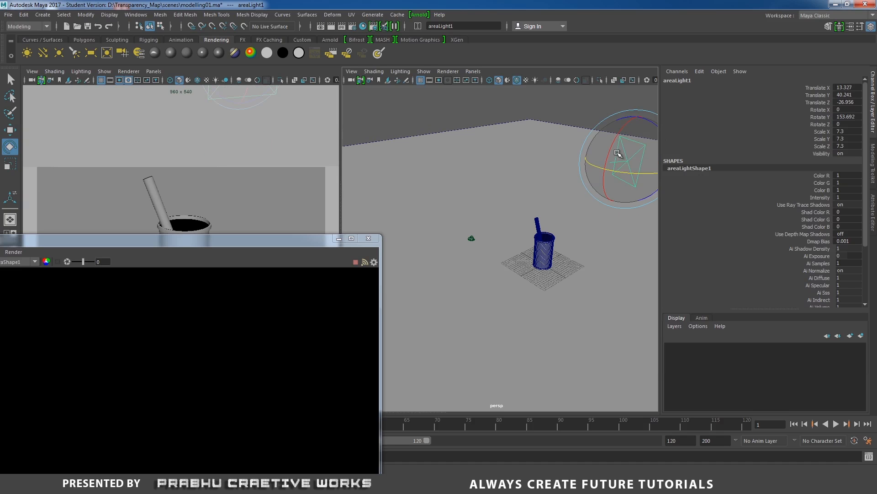
pyautogui.moveTo(618, 153); pyautogui.dragTo(575, 243)
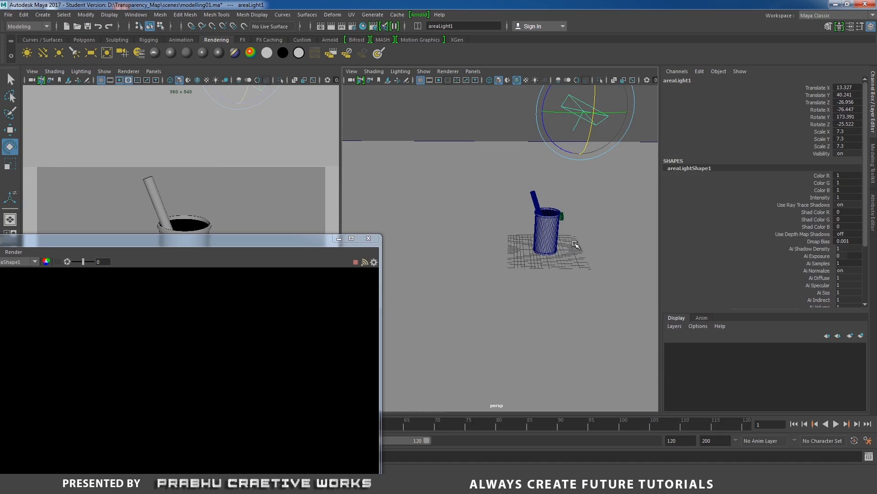
pyautogui.keyDown('alt'); pyautogui.moveTo(559, 212); pyautogui.dragTo(513, 261); pyautogui.keyUp('alt')
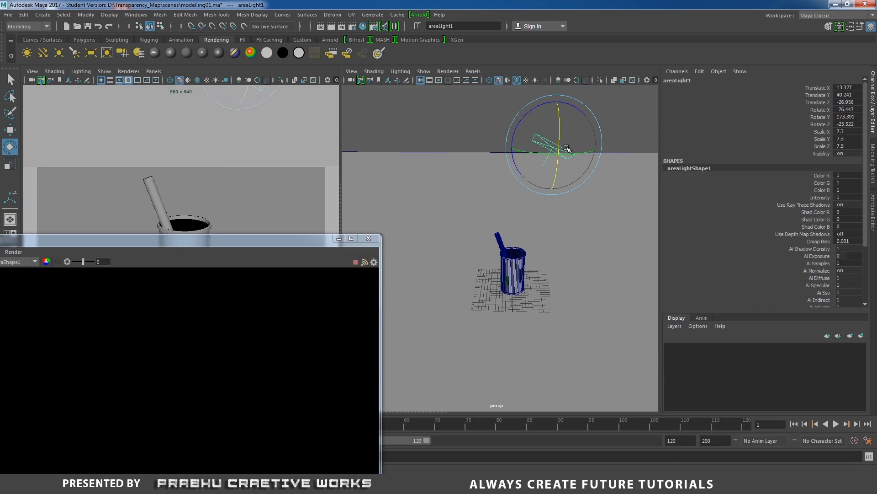
pyautogui.moveTo(566, 148)
pyautogui.mouseDown()
pyautogui.moveTo(561, 131)
pyautogui.moveTo(551, 151)
pyautogui.moveTo(556, 160)
pyautogui.mouseUp()
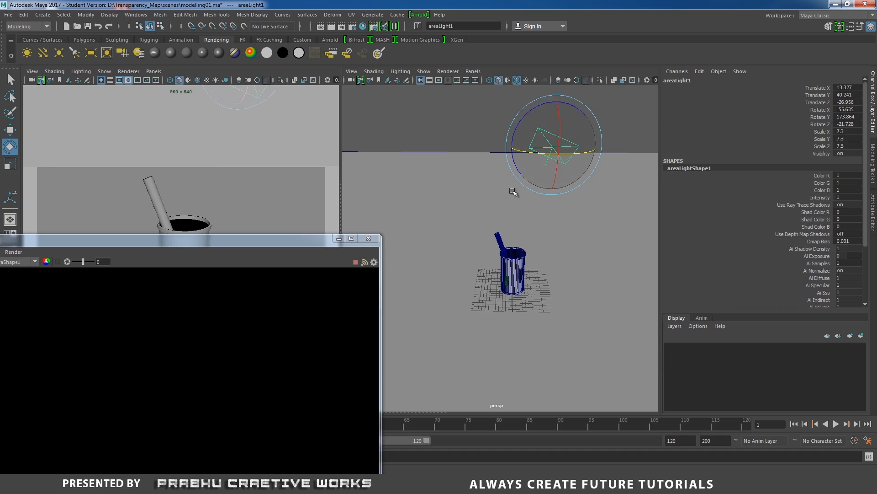
pyautogui.press('w')
# Step: Open the area light's Arnold attributes and raise its exposure, trying 6 and then 7
pyautogui.moveTo(275, 246); pyautogui.dragTo(347, 155)
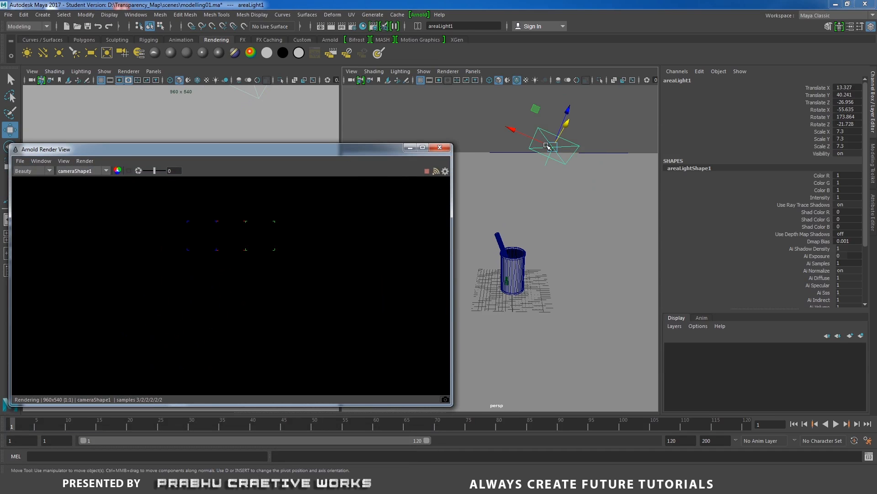
pyautogui.click(872, 211)
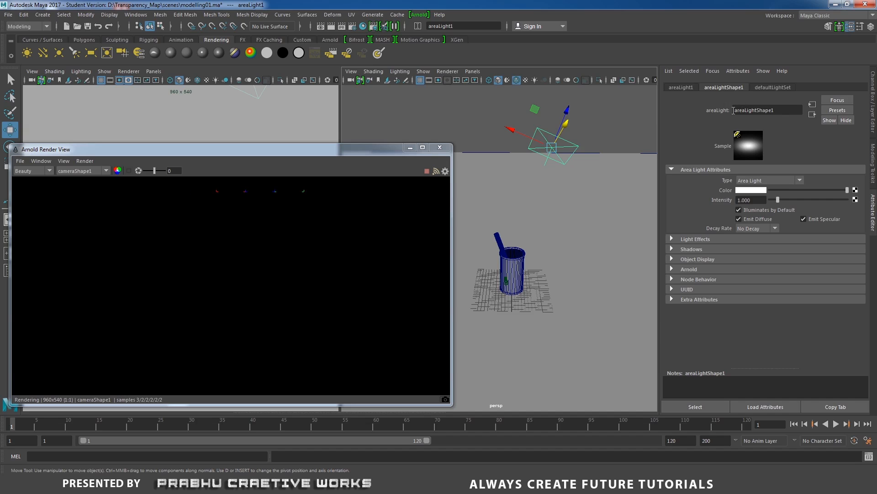
pyautogui.click(689, 270)
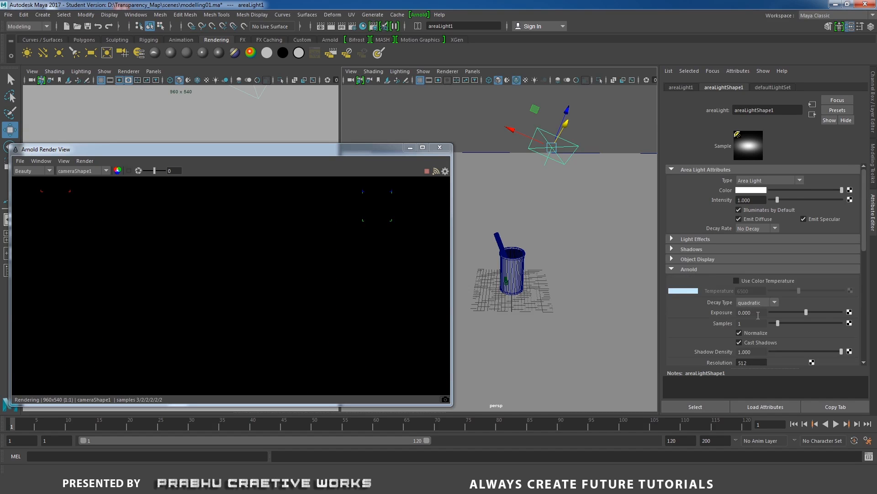
pyautogui.moveTo(806, 314); pyautogui.dragTo(842, 313)
pyautogui.write('83')
pyautogui.press('Return')
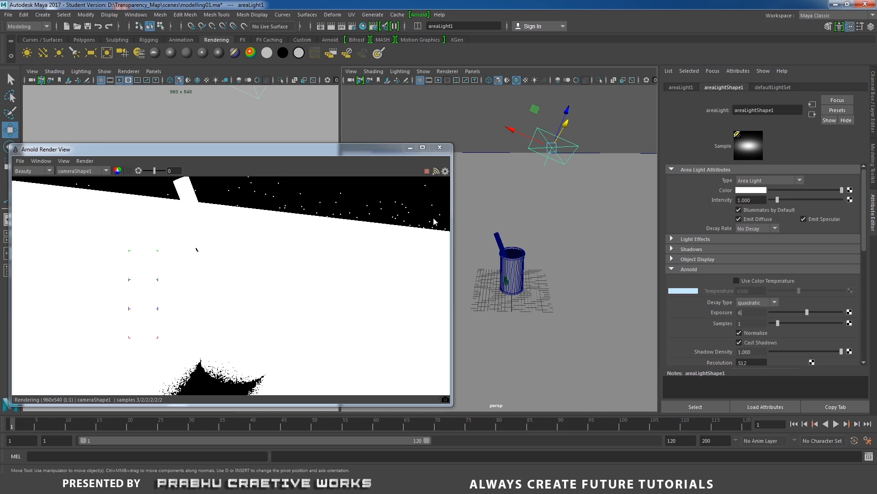
pyautogui.press('Return')
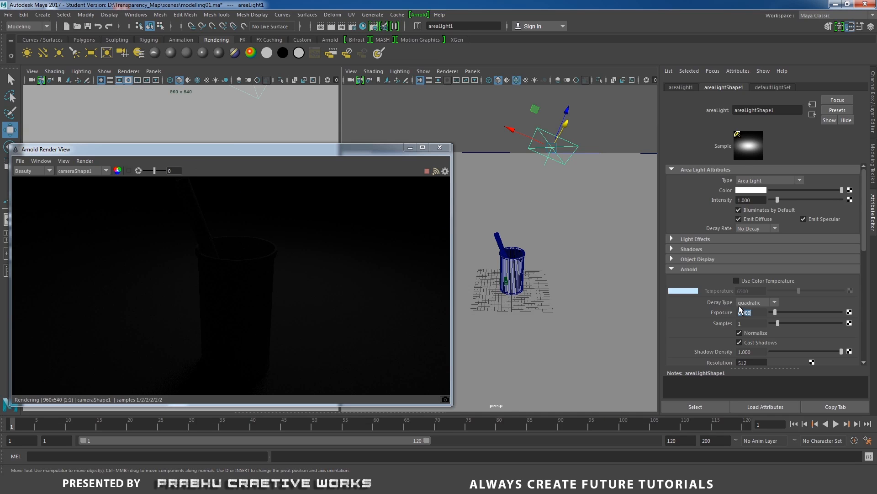
pyautogui.write('7')
pyautogui.press('Return')
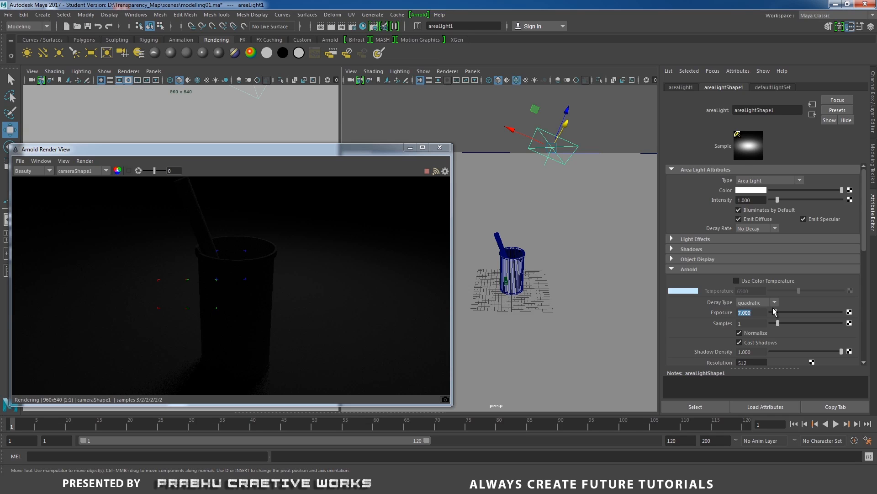
# Step: Test area light exposures of 10, 15 and 12 against the live render, and settle on 13
pyautogui.write('10')
pyautogui.press('Return')
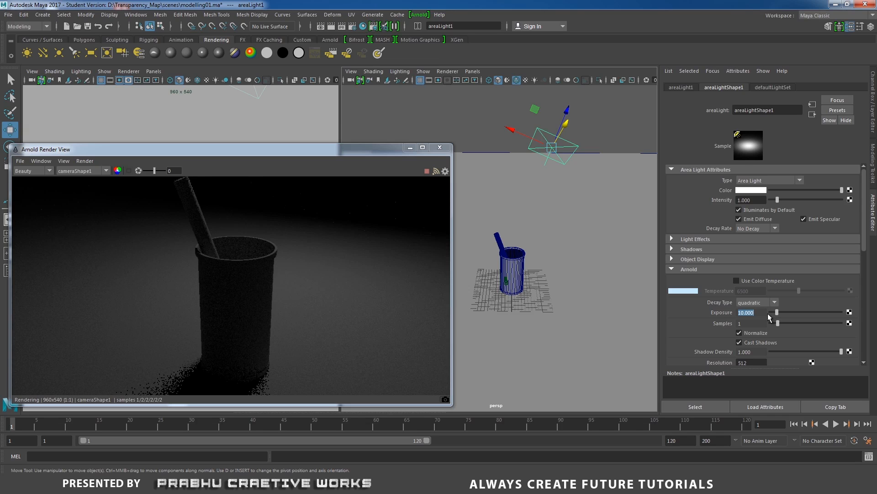
pyautogui.write('15')
pyautogui.press('Return')
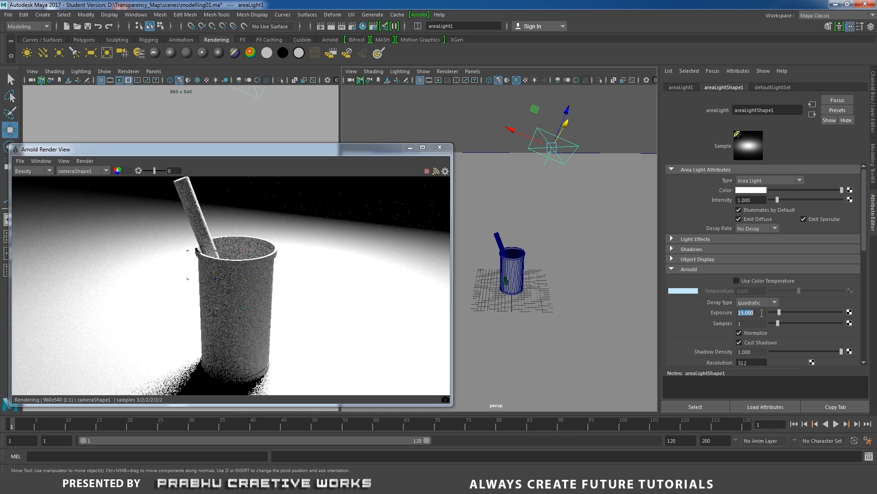
pyautogui.write('12')
pyautogui.press('Return')
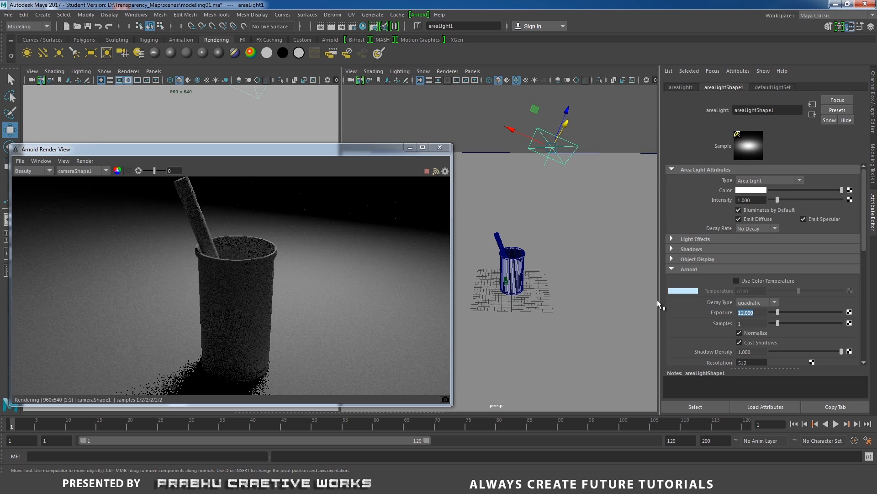
pyautogui.write('13')
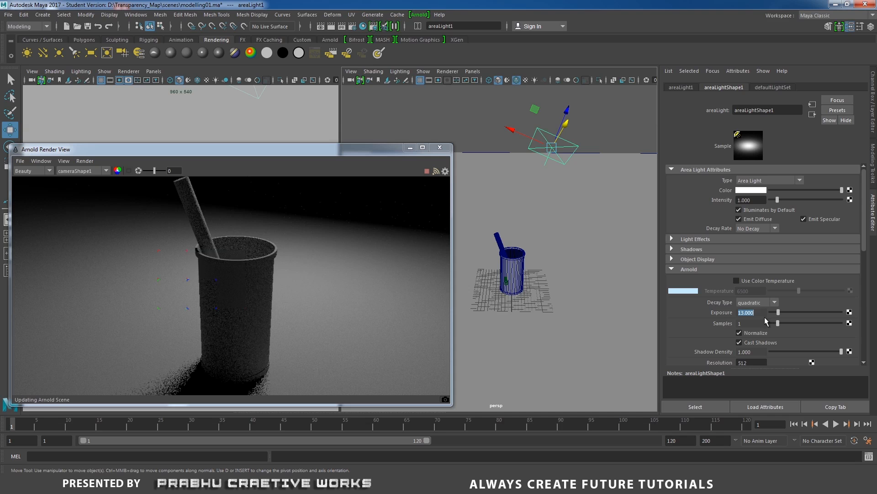
pyautogui.press('Return')
# Step: View the whole lit render of the container and pen at 83% zoom
pyautogui.moveTo(330, 149); pyautogui.dragTo(372, 92)
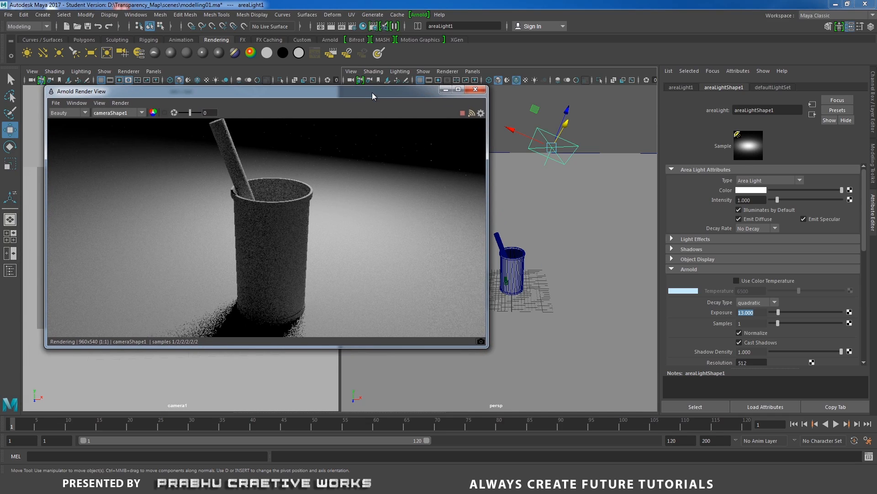
pyautogui.scroll(-1, 234, 207)
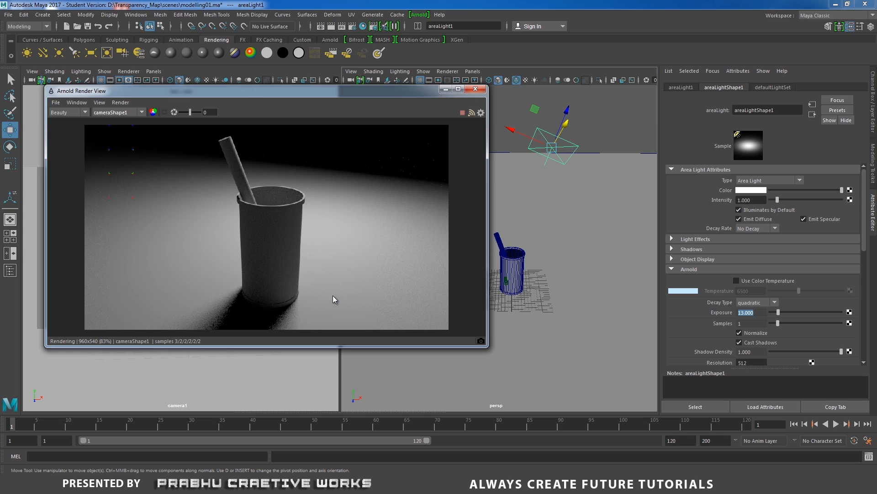
pyautogui.moveTo(377, 95); pyautogui.dragTo(363, 111)
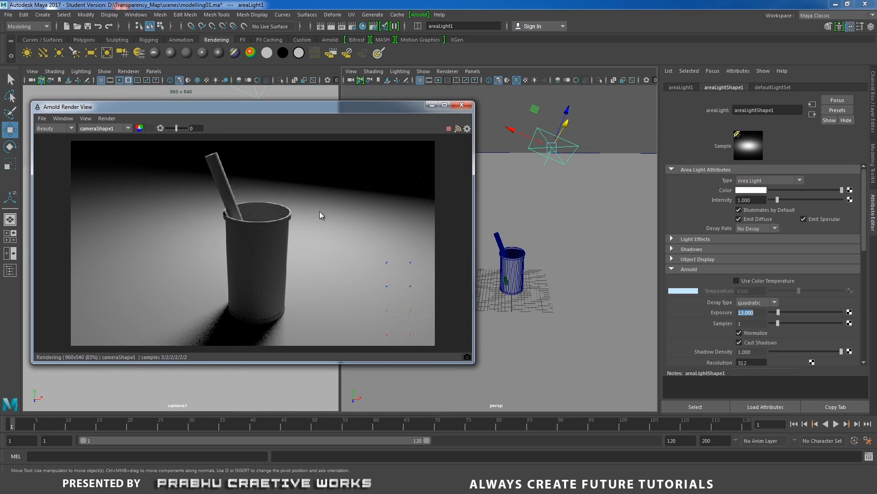
# Step: Assign a new Arnold aiStandard material to the pen and name it ref_pen_aiStandard1
pyautogui.click(500, 240)
pyautogui.rightClick(498, 243)
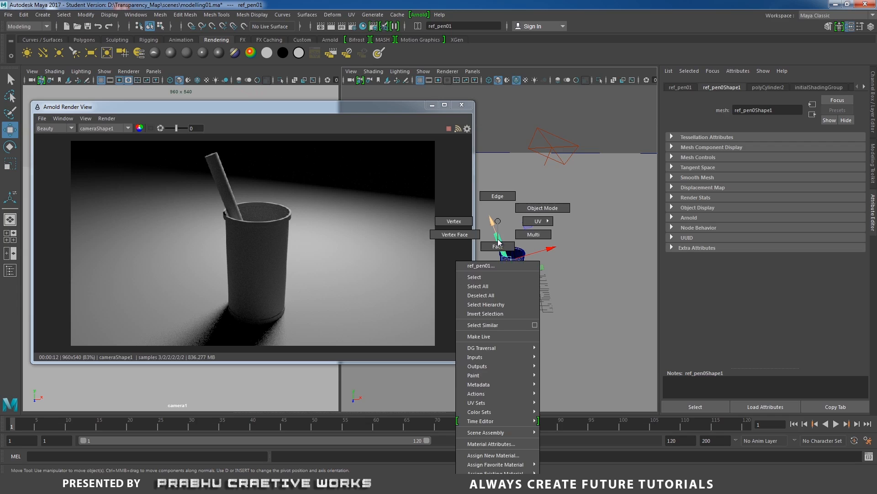
pyautogui.click(494, 456)
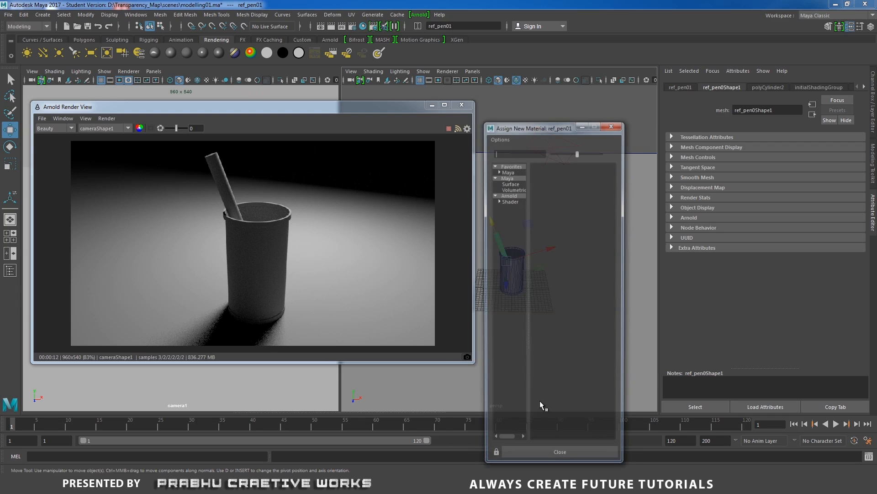
pyautogui.click(516, 195)
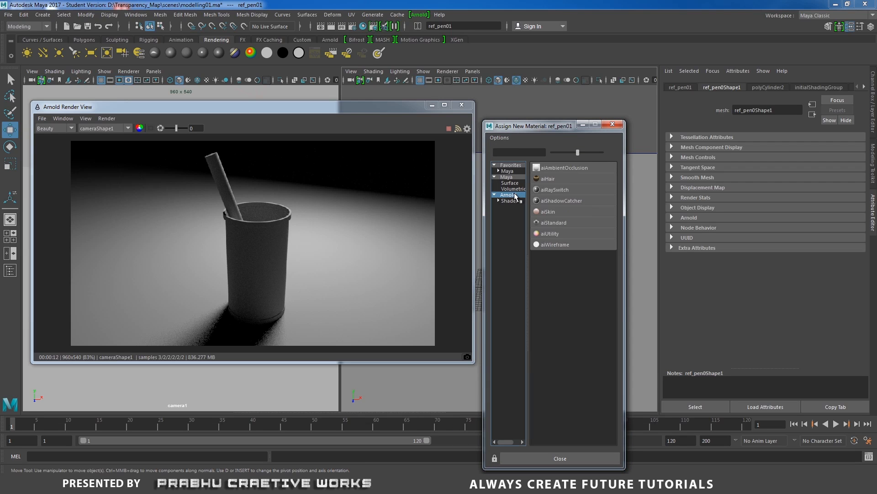
pyautogui.click(554, 222)
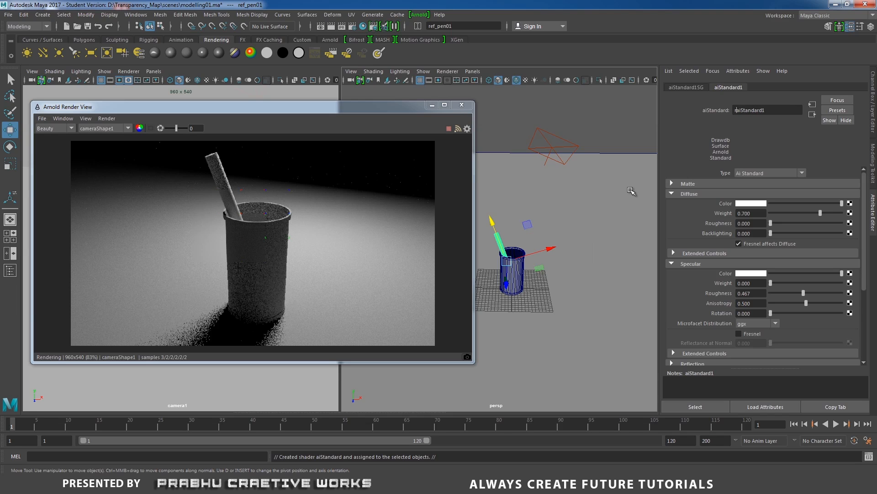
pyautogui.write('ef_pen_')
pyautogui.press('Return')
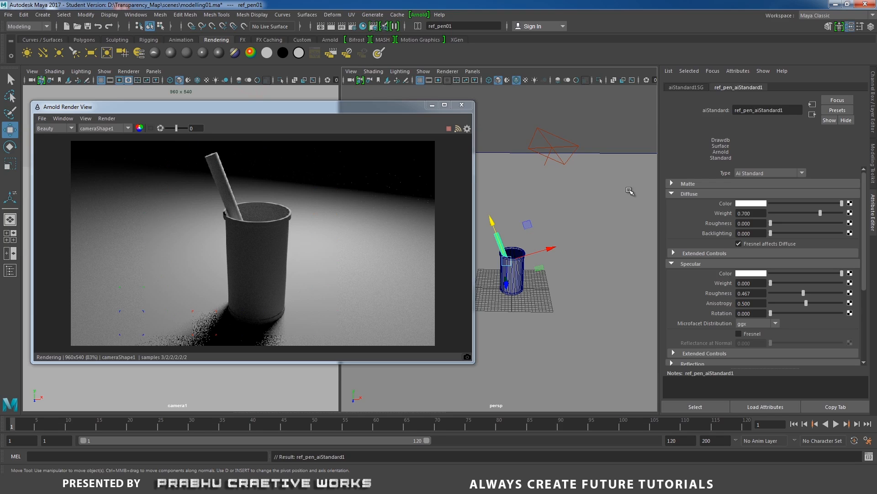
# Step: Set the pen material's diffuse colour to a dark red
pyautogui.click(749, 204)
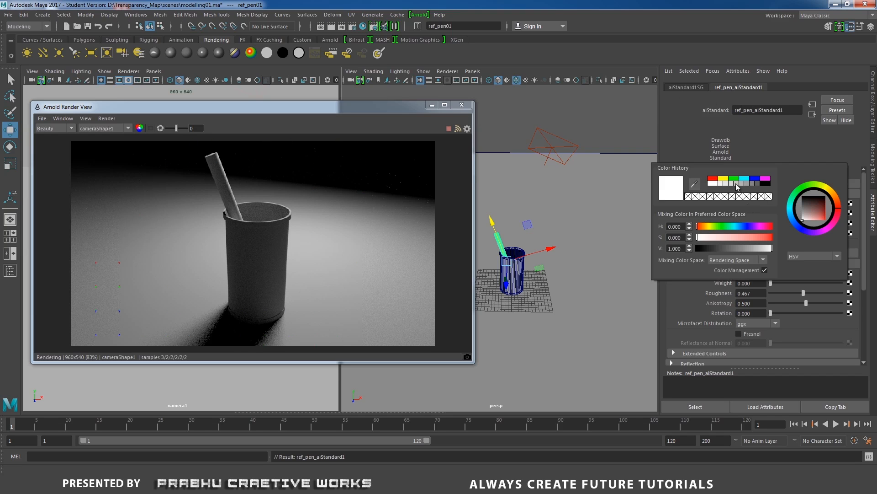
pyautogui.click(711, 182)
pyautogui.click(826, 214)
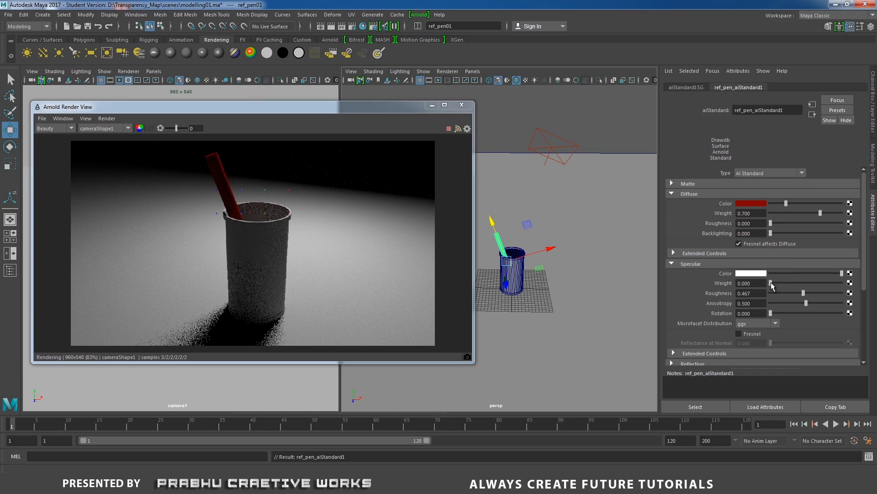
# Step: Set the pen material's specular weight to 0.2 and its specular roughness to about 0.1
pyautogui.moveTo(772, 285)
pyautogui.mouseDown()
pyautogui.moveTo(800, 284)
pyautogui.moveTo(786, 286)
pyautogui.mouseUp()
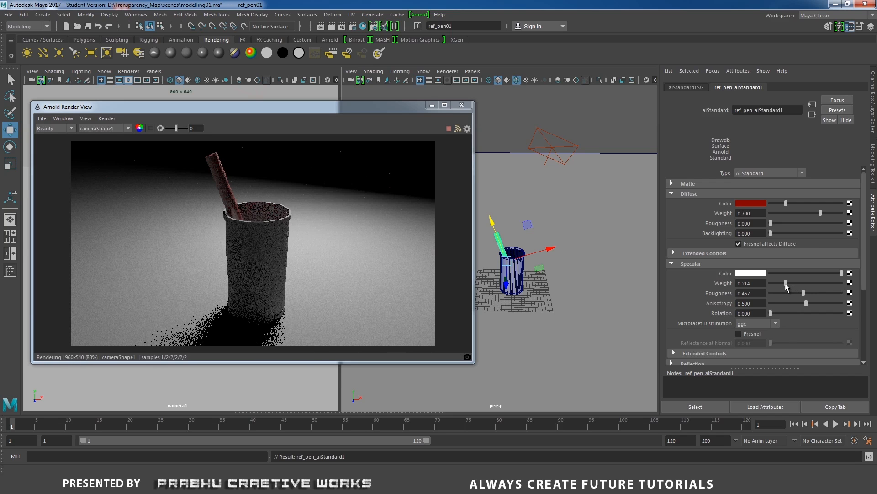
pyautogui.write('0.2')
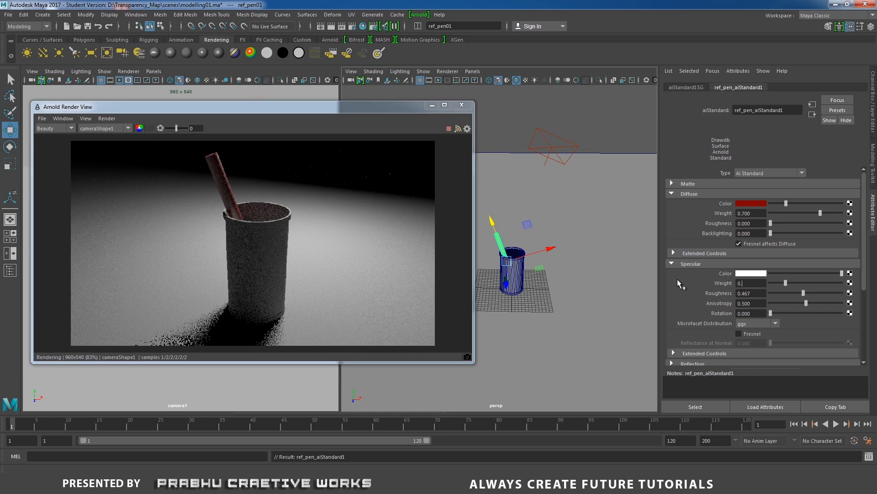
pyautogui.press('Return')
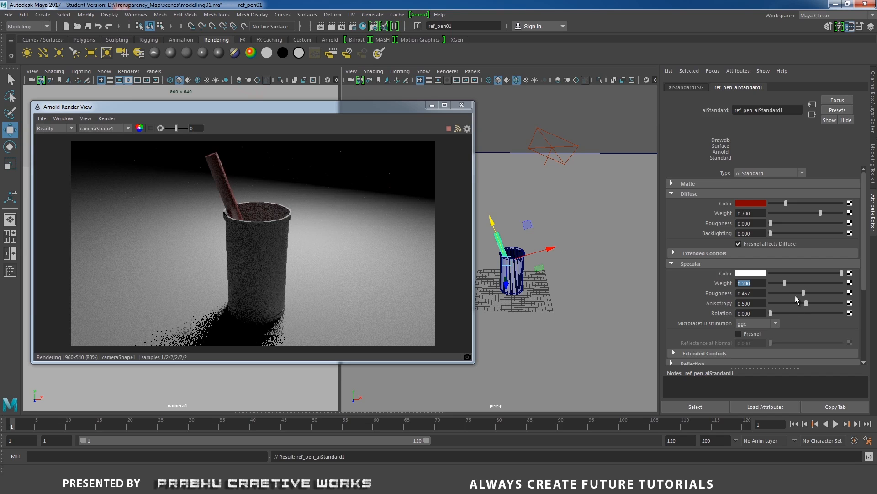
pyautogui.moveTo(798, 293); pyautogui.dragTo(777, 294)
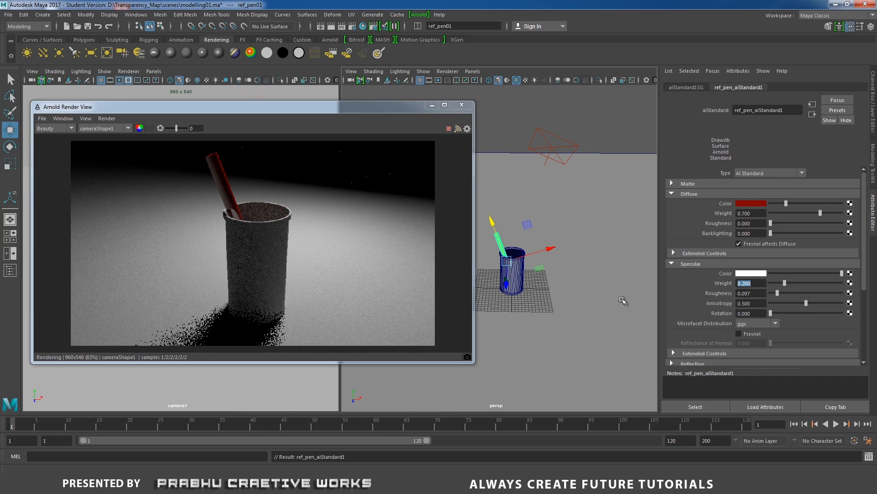
# Step: Select the container's top rim and base ring together and assign them a new Arnold aiStandard material
pyautogui.click(521, 251)
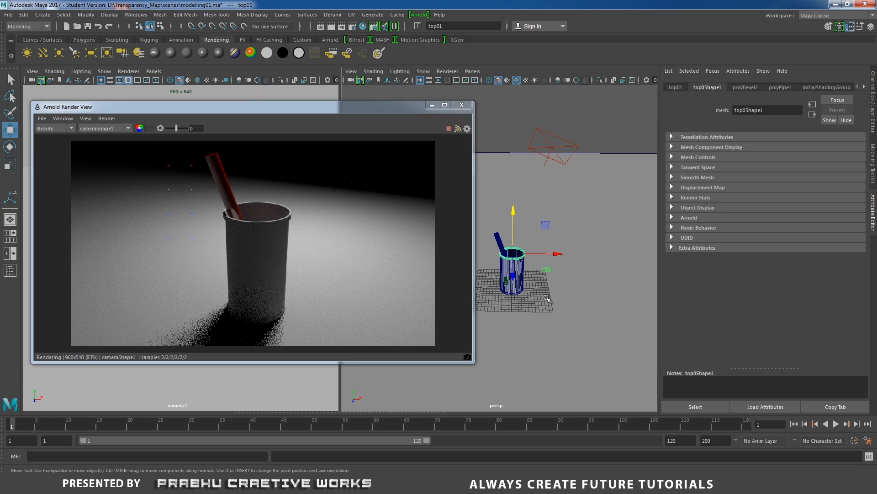
pyautogui.scroll(5, 614, 335)
pyautogui.keyDown('alt'); pyautogui.moveTo(614, 335); pyautogui.dragTo(599, 270, button='middle'); pyautogui.keyUp('alt')
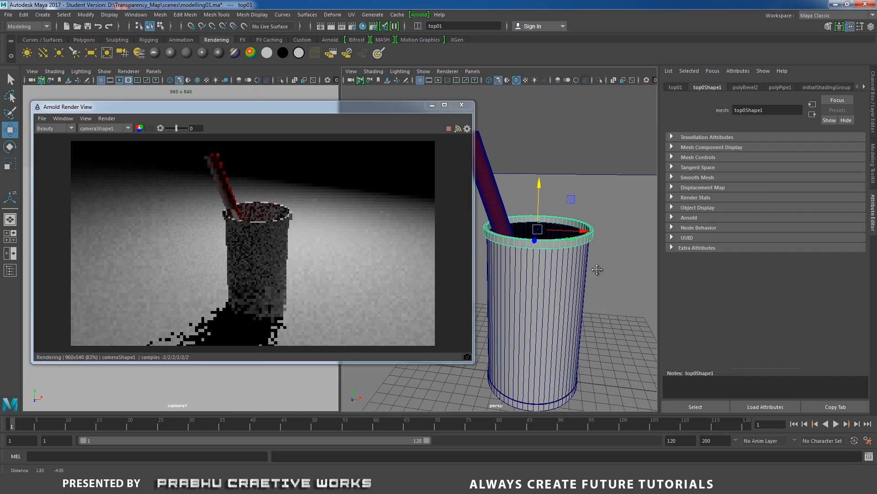
pyautogui.keyDown('alt'); pyautogui.moveTo(599, 270); pyautogui.dragTo(594, 265); pyautogui.keyUp('alt')
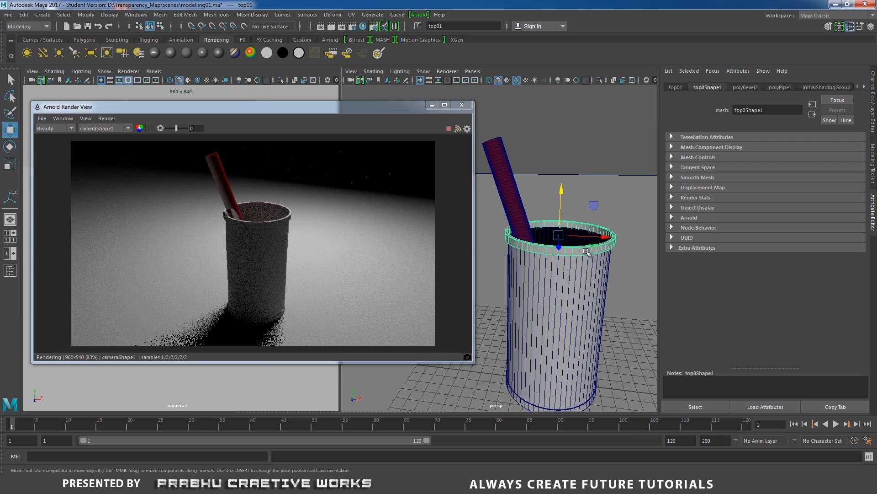
pyautogui.rightClick(586, 220)
pyautogui.click(638, 208)
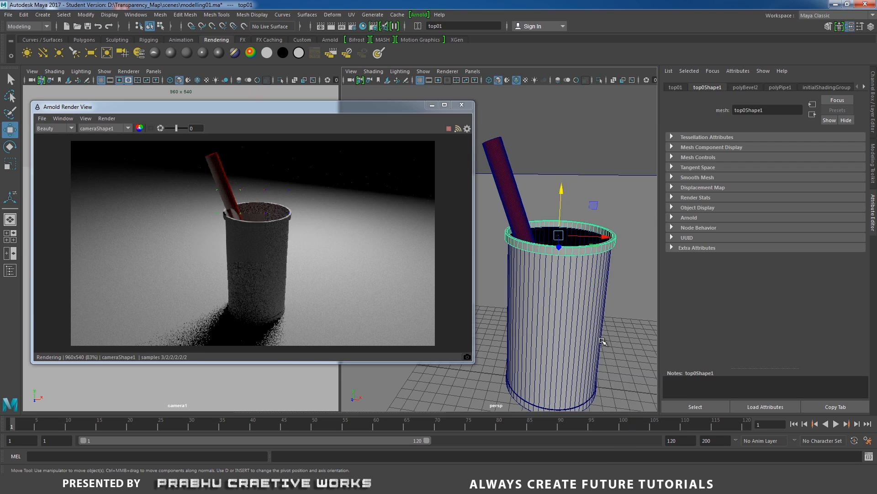
pyautogui.click(589, 406)
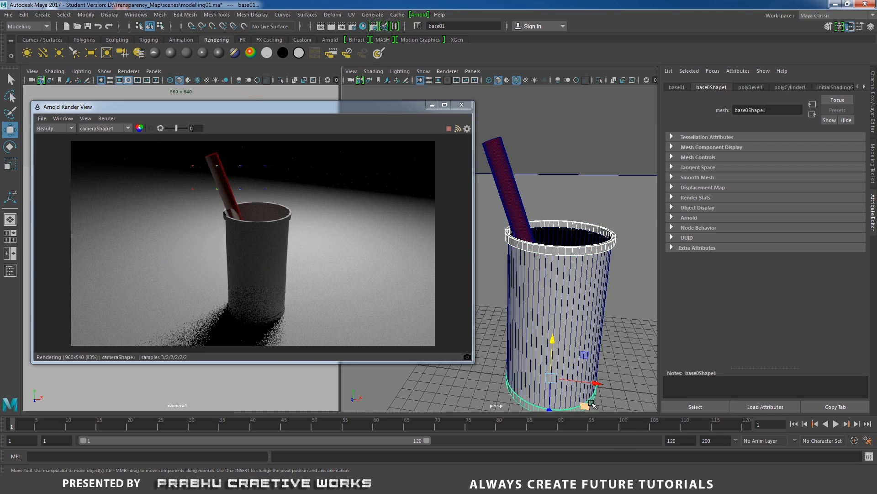
pyautogui.keyDown('alt'); pyautogui.moveTo(612, 288); pyautogui.dragTo(564, 383); pyautogui.keyUp('alt')
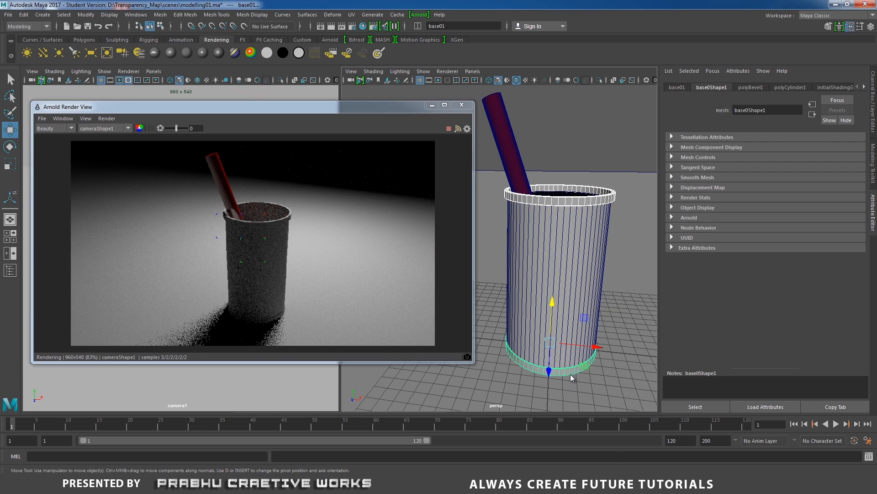
pyautogui.moveTo(570, 374); pyautogui.dragTo(574, 453, button='right')
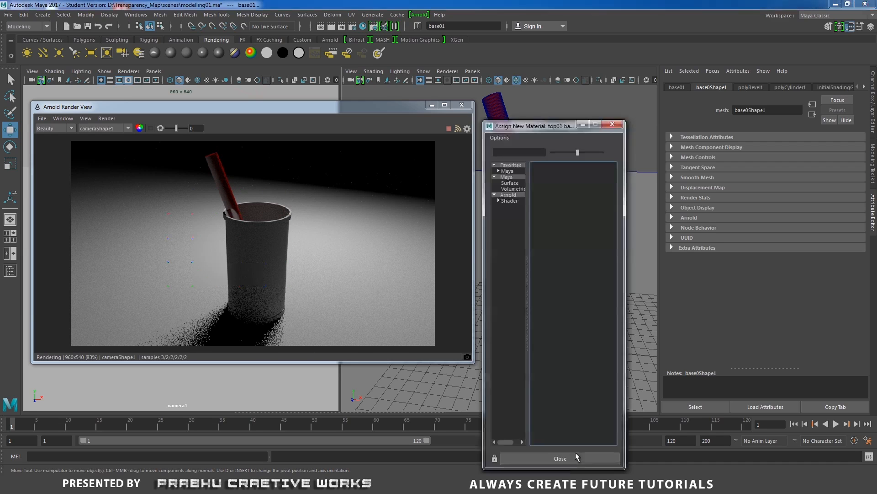
pyautogui.click(507, 197)
pyautogui.click(563, 223)
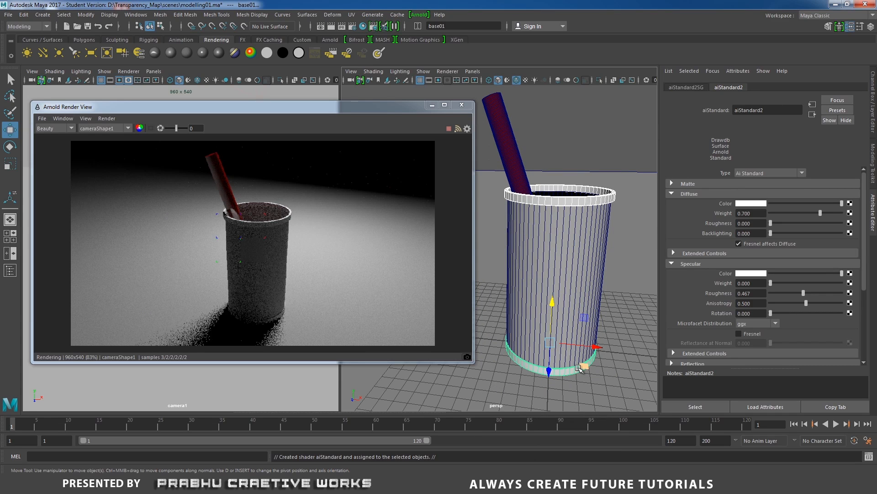
# Step: Give the rim and base material a near-black diffuse colour, specular weight 0.2 and specular roughness 0.3
pyautogui.click(761, 204)
pyautogui.moveTo(812, 207); pyautogui.dragTo(808, 201)
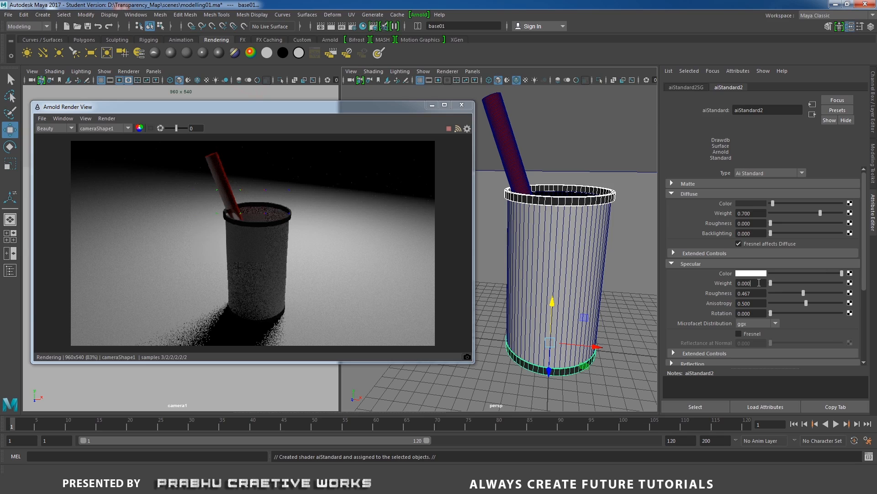
pyautogui.click(745, 283)
pyautogui.write('0.2')
pyautogui.press('Return')
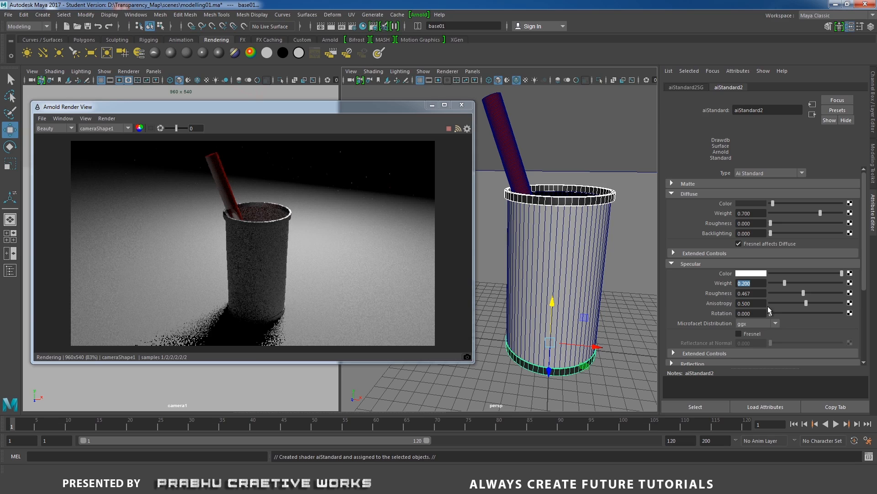
pyautogui.press('Tab')
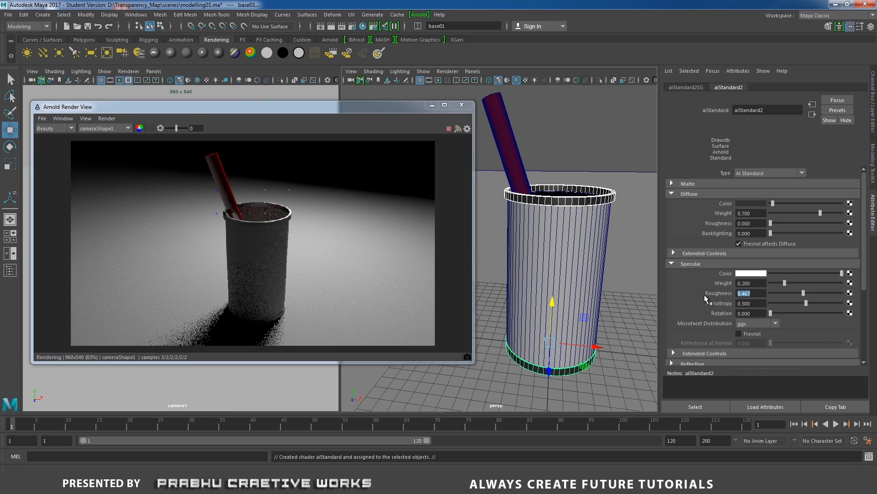
pyautogui.write('0.3')
pyautogui.press('Return')
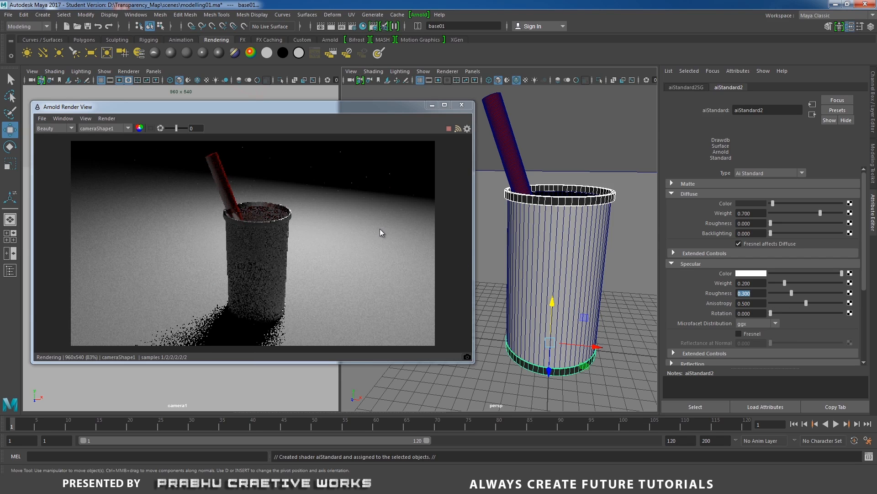
# Step: Select the container's middle body and open its UV layout in the UV Editor
pyautogui.click(279, 249)
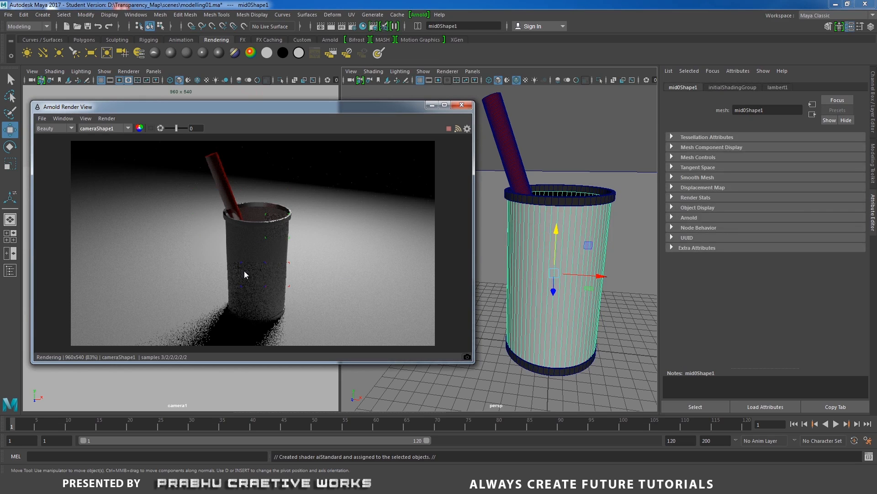
pyautogui.click(351, 15)
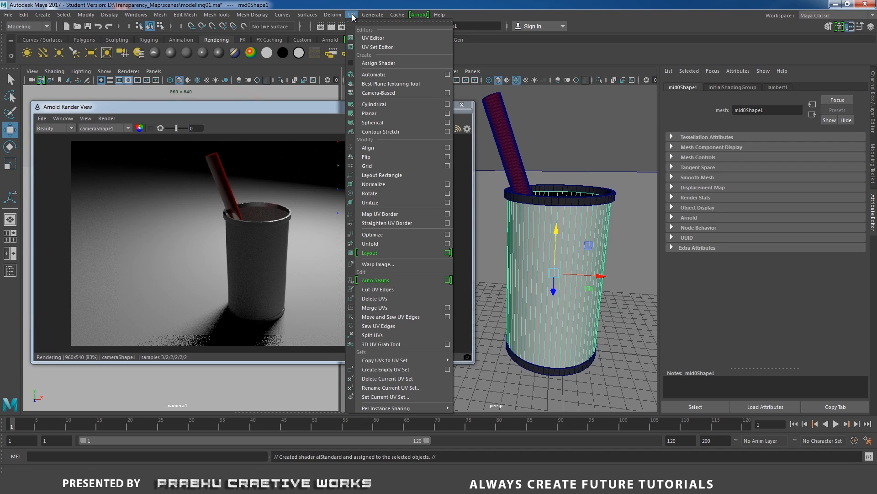
pyautogui.click(383, 39)
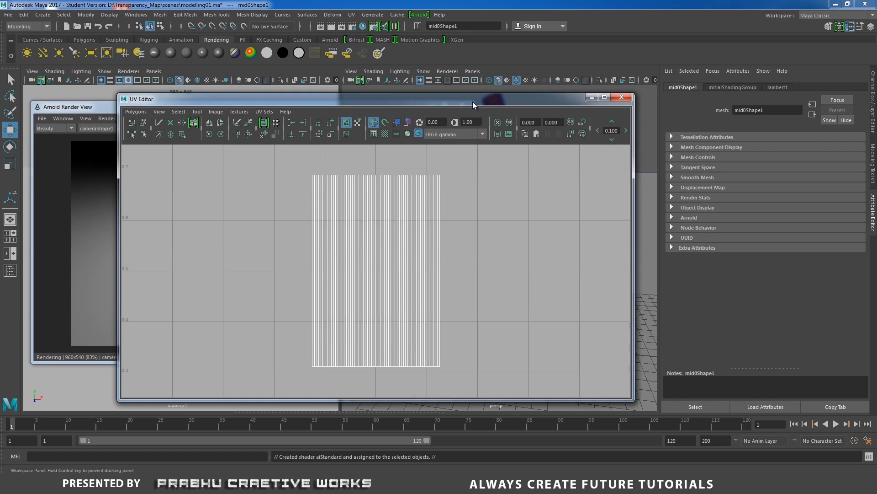
pyautogui.moveTo(472, 102); pyautogui.dragTo(549, 133)
pyautogui.keyDown('alt'); pyautogui.moveTo(564, 227); pyautogui.dragTo(274, 234, button='right'); pyautogui.keyUp('alt')
# Step: Select all UVs of the middle body and unfold them
pyautogui.rightClick(488, 288)
pyautogui.click(550, 276)
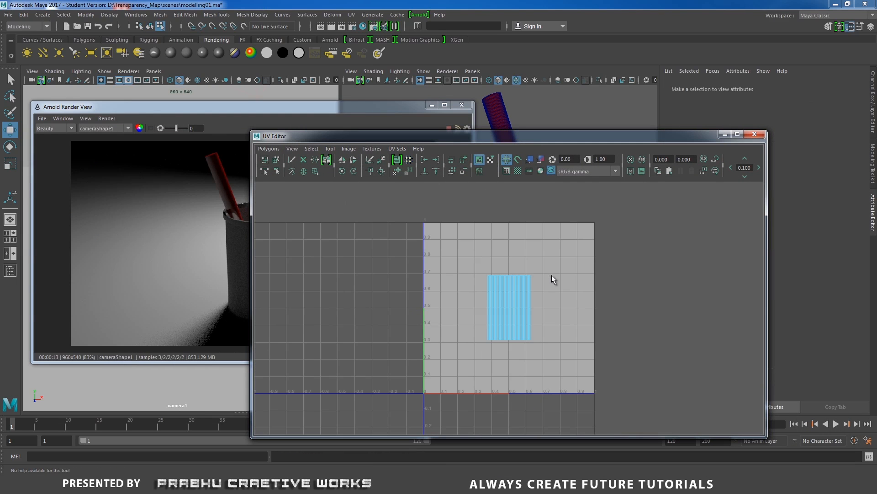
pyautogui.moveTo(424, 219); pyautogui.dragTo(600, 384)
pyautogui.keyDown('shift'); pyautogui.moveTo(529, 336); pyautogui.dragTo(530, 311, button='right'); pyautogui.keyUp('shift')
pyautogui.scroll(3, 696, 327)
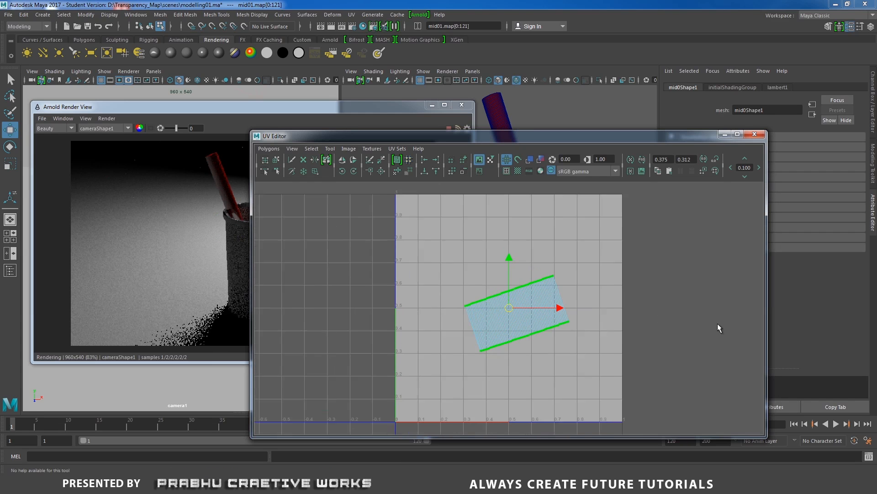
# Step: Rotate the unfolded body shell until its long edges are level and scale it up to nearly the tile's width
pyautogui.press('r')
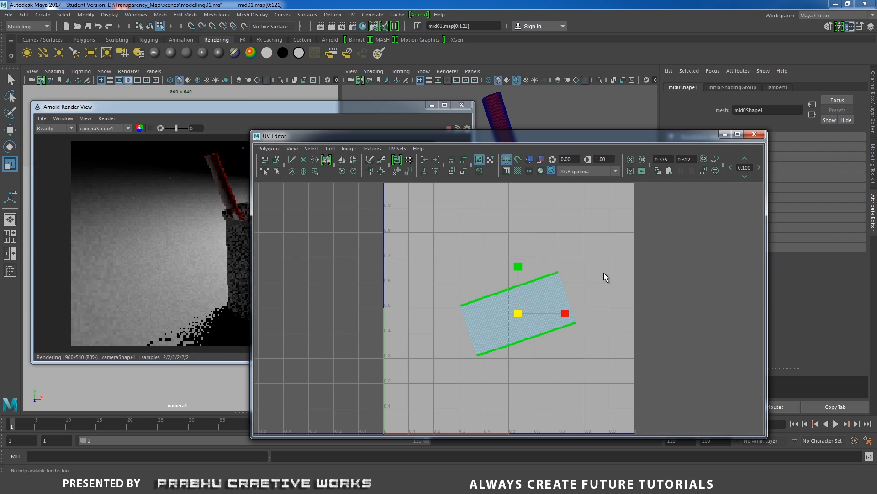
pyautogui.press('e')
pyautogui.moveTo(554, 274); pyautogui.dragTo(558, 295)
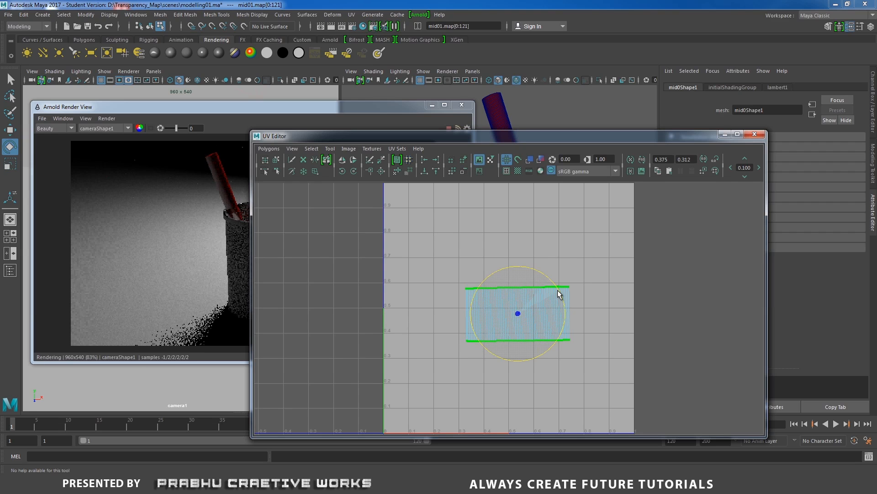
pyautogui.press('r')
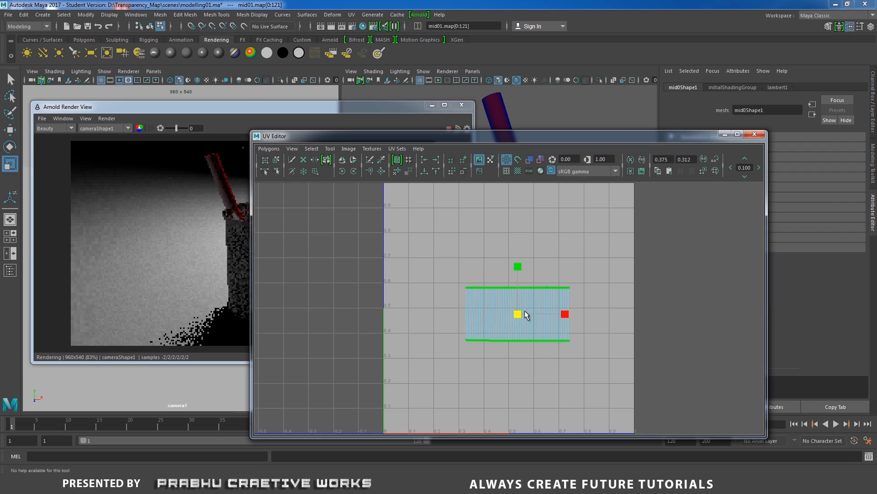
pyautogui.moveTo(521, 313); pyautogui.dragTo(585, 276)
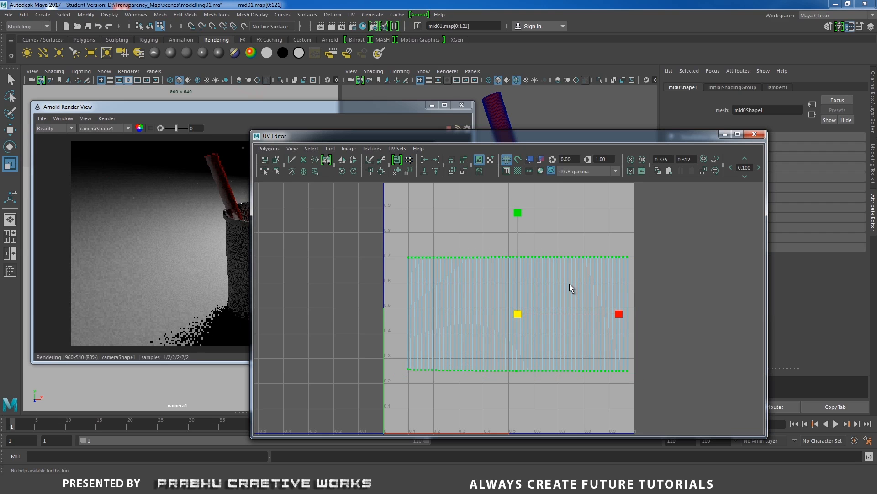
# Step: Move the enlarged body shell so that it sits centred in the 0 to 1 UV tile
pyautogui.scroll(-1, 549, 288)
pyautogui.keyDown('alt'); pyautogui.moveTo(552, 279); pyautogui.dragTo(579, 270, button='middle'); pyautogui.keyUp('alt')
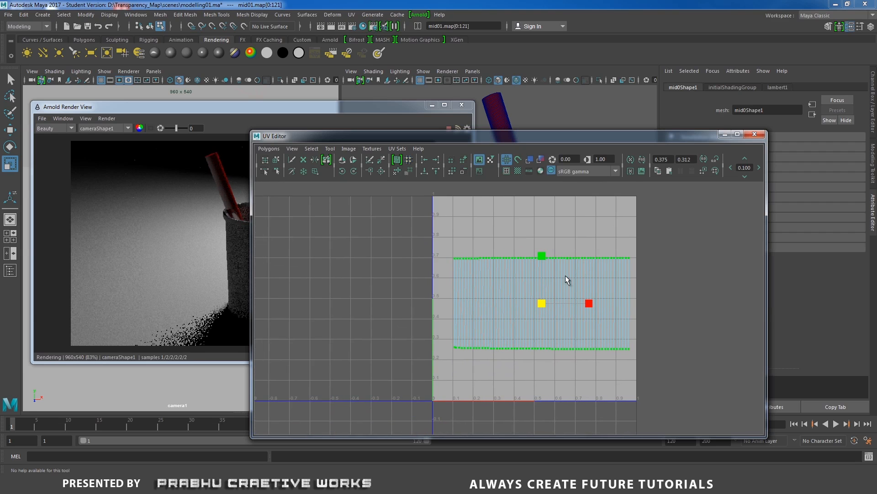
pyautogui.press('w')
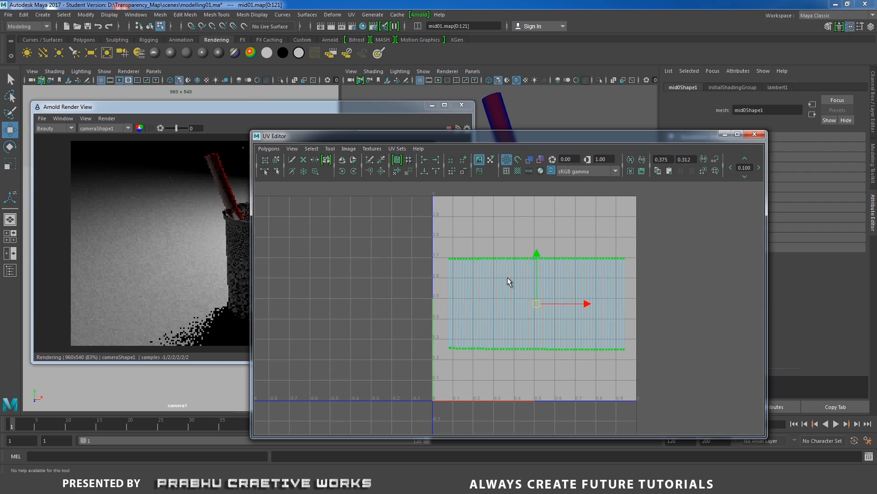
pyautogui.scroll(-1, 494, 275)
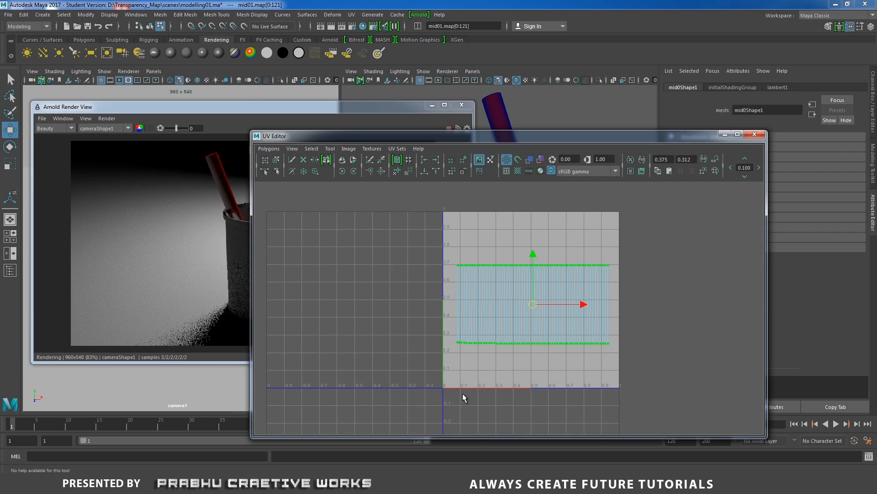
pyautogui.moveTo(534, 303); pyautogui.dragTo(536, 300)
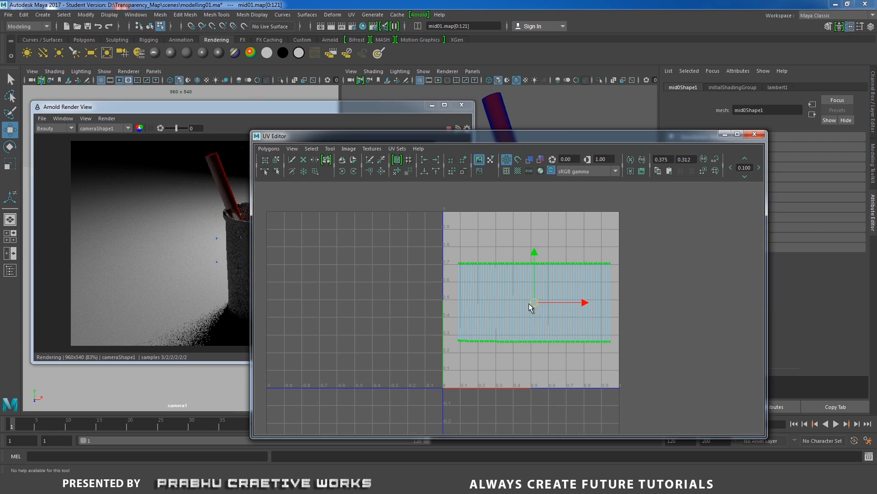
pyautogui.moveTo(529, 303)
pyautogui.mouseDown()
pyautogui.moveTo(444, 303)
pyautogui.moveTo(533, 297)
pyautogui.mouseUp()
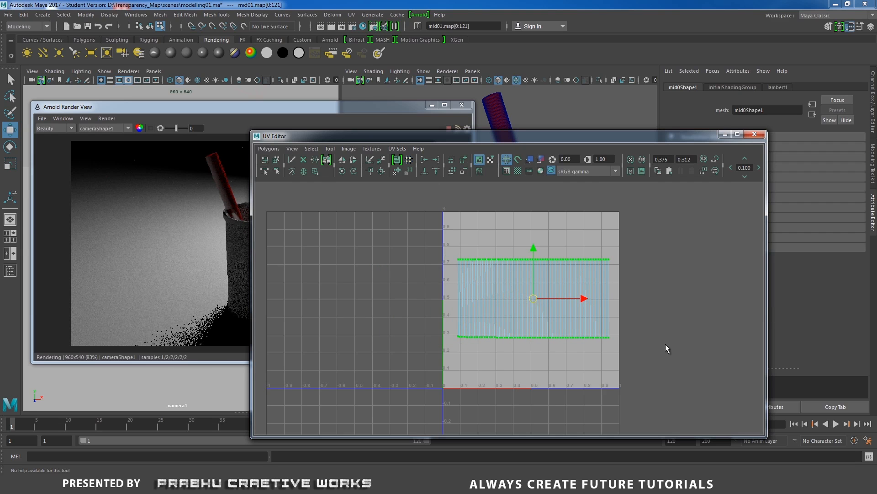
# Step: Reselect all of the body's UVs and open the UV Snapshot options
pyautogui.scroll(-3, 508, 306)
pyautogui.moveTo(517, 299); pyautogui.dragTo(568, 299, button='right')
pyautogui.moveTo(428, 240); pyautogui.dragTo(610, 355)
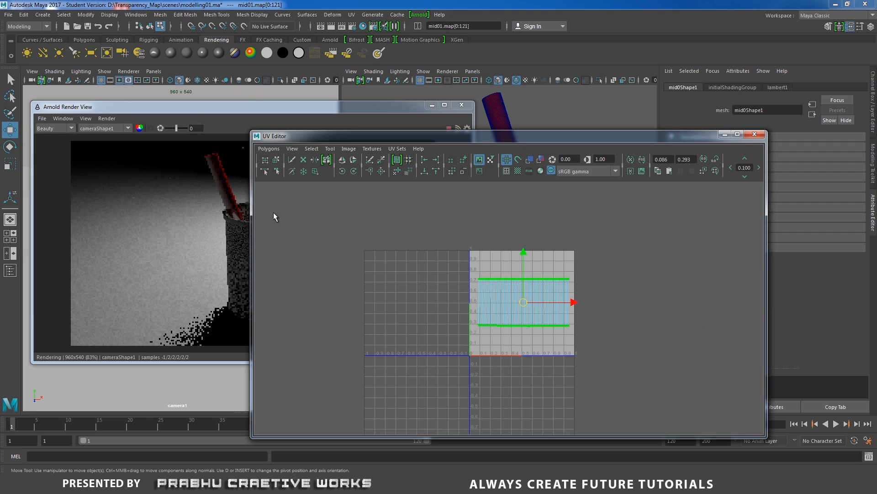
pyautogui.click(269, 148)
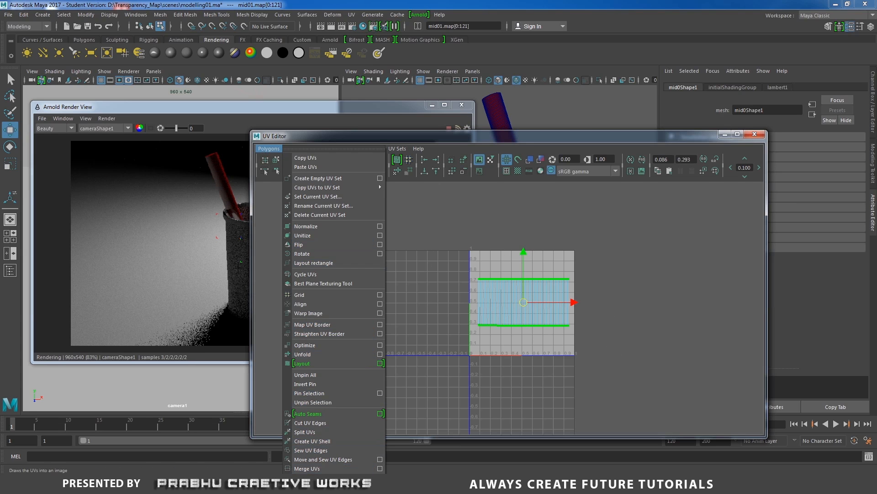
pyautogui.click(365, 486)
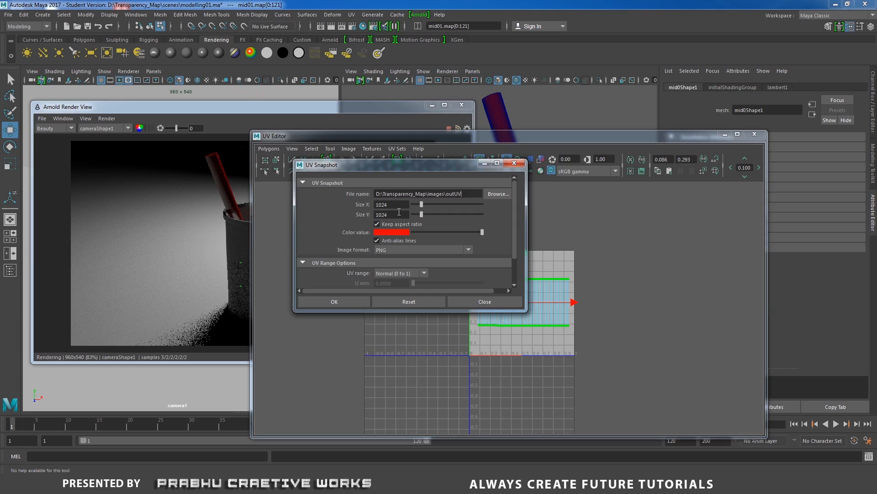
# Step: Set the UV snapshot's output file to Mid_uv in the project's images folder, with a size of 1024 by 1024
pyautogui.press('Tab')
pyautogui.doubleClick(386, 207)
pyautogui.press('Tab')
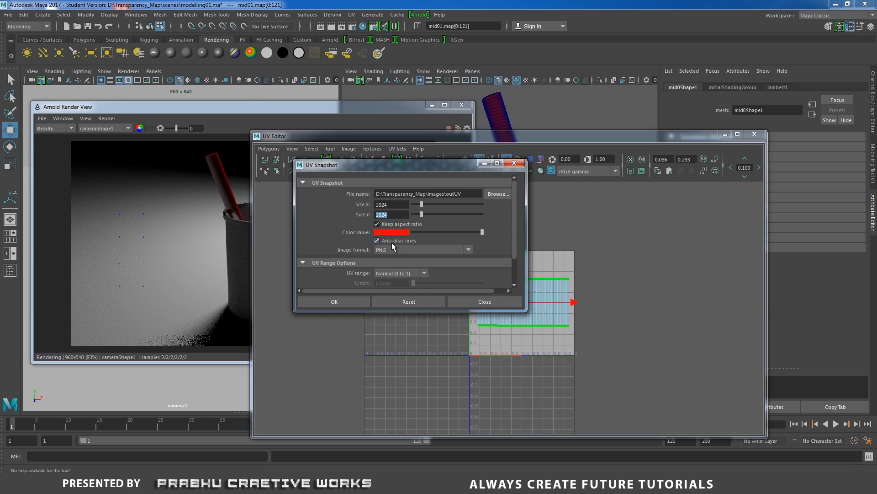
pyautogui.click(497, 194)
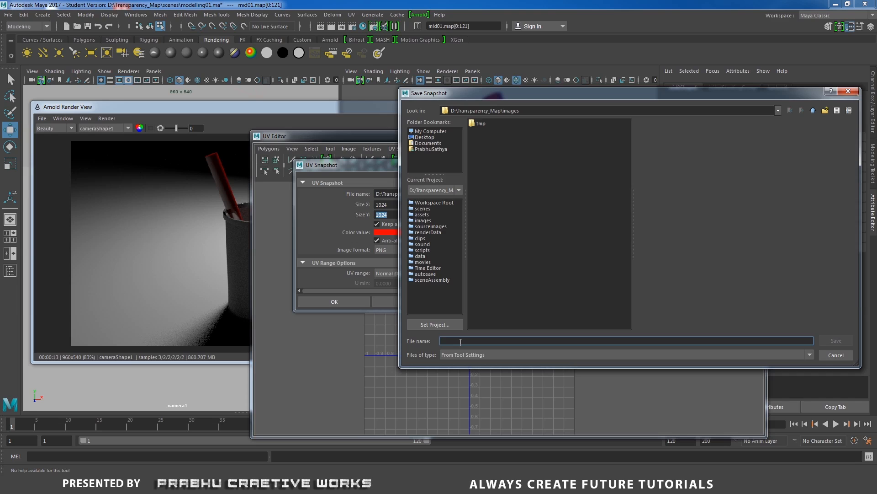
pyautogui.write('Mid_uv')
pyautogui.click(835, 340)
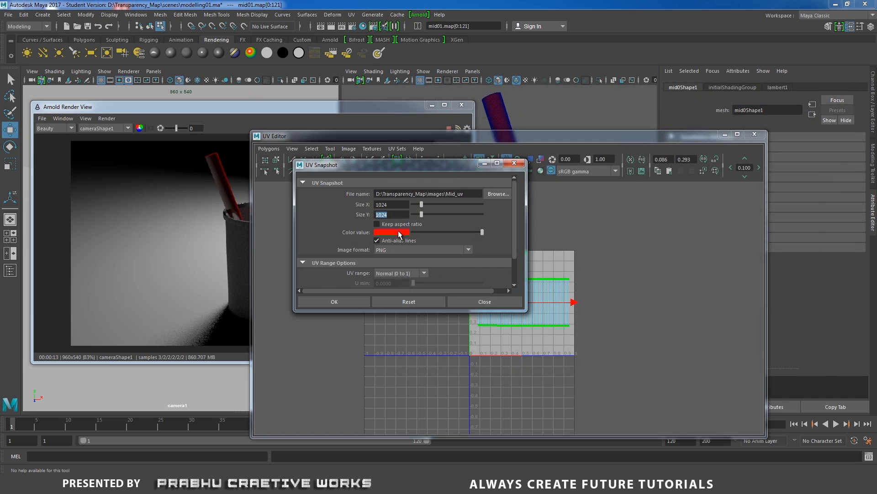
# Step: Export the UV snapshot in PNG format
pyautogui.click(399, 234)
pyautogui.click(389, 254)
pyautogui.click(391, 325)
pyautogui.click(356, 301)
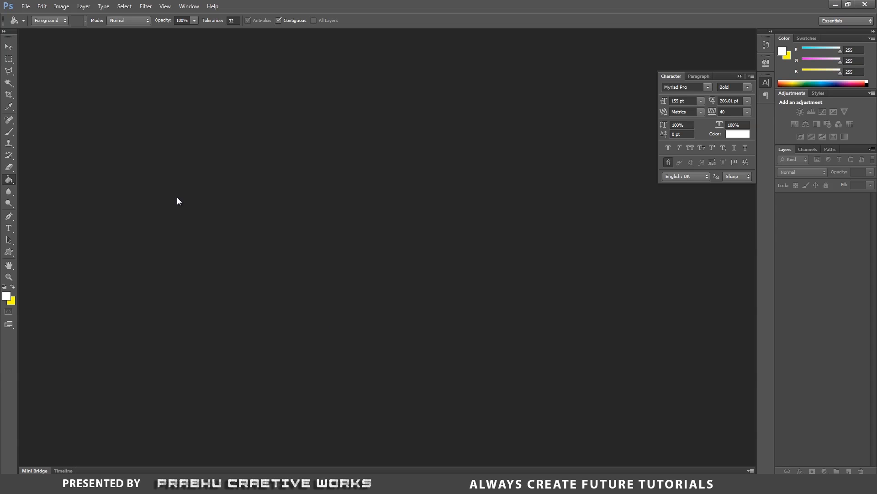
pyautogui.click(25, 6)
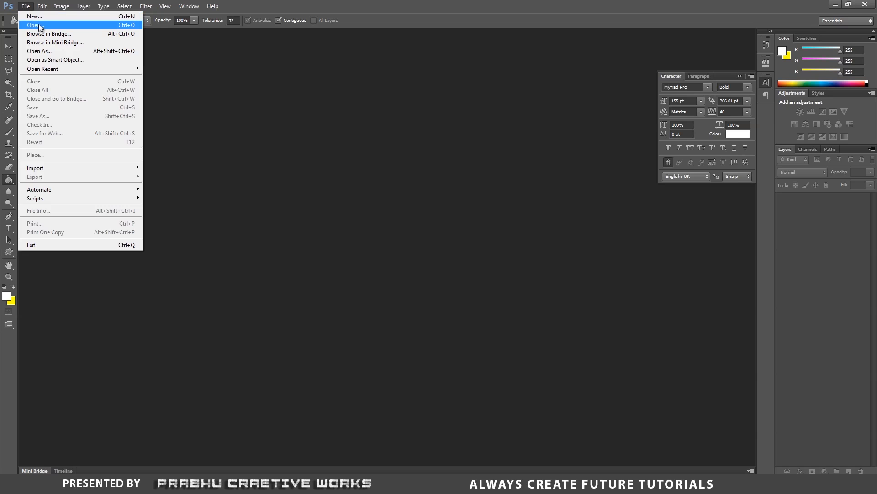
pyautogui.click(37, 25)
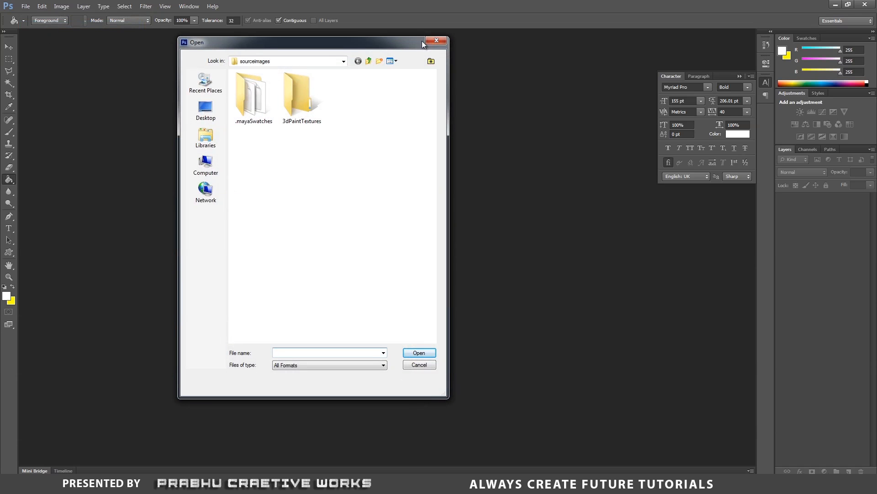
pyautogui.click(436, 41)
# Step: Open the exported Mid_uv image from the project's images folder in Photoshop
pyautogui.click(25, 6)
pyautogui.click(36, 25)
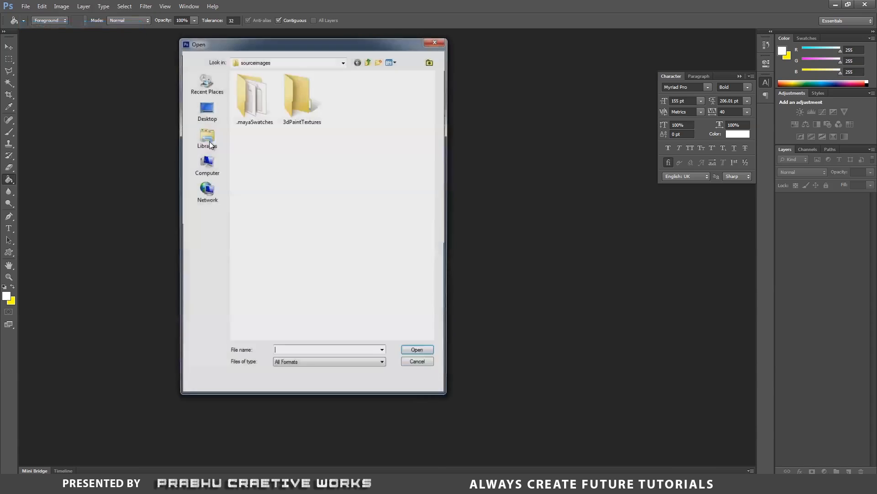
pyautogui.click(370, 63)
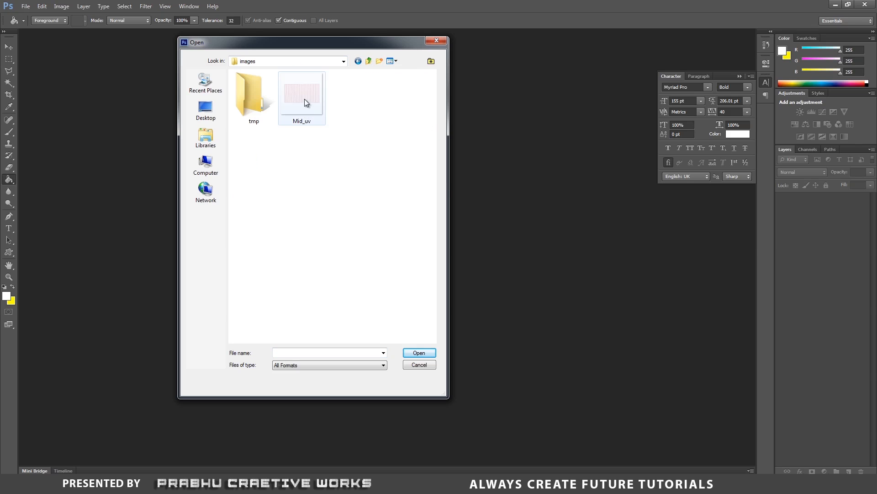
pyautogui.click(304, 99)
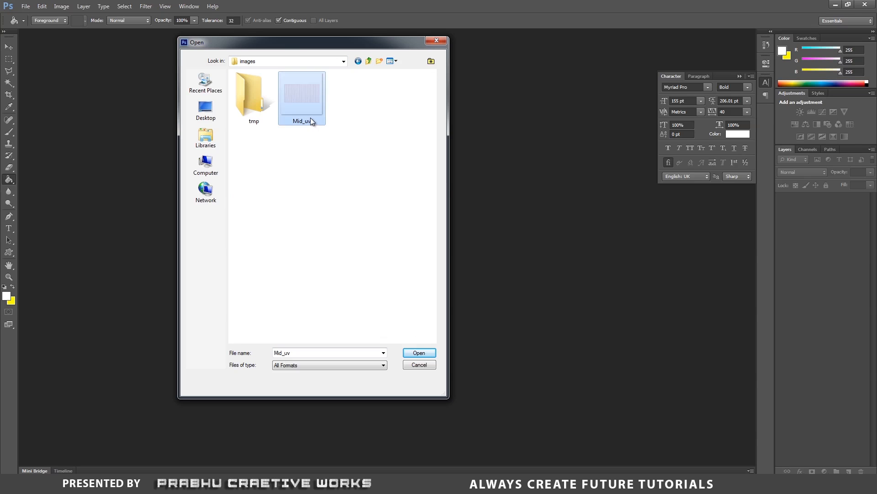
pyautogui.click(419, 352)
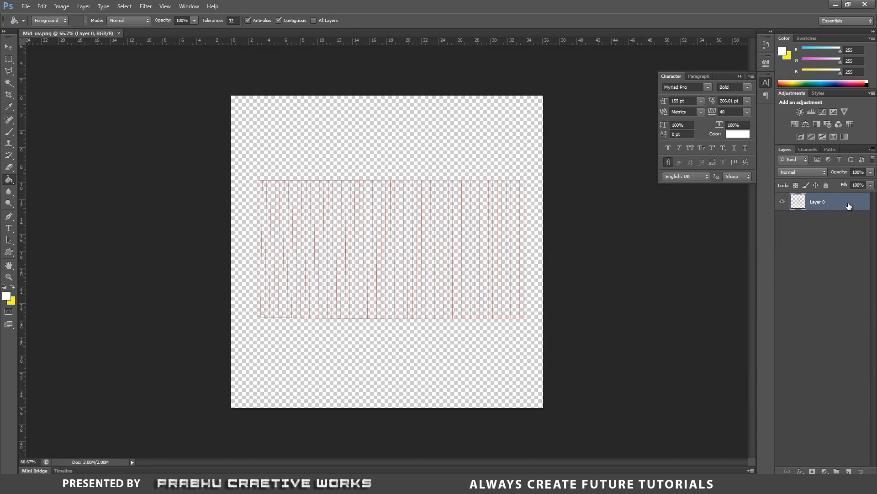
# Step: Lock Layer 0 completely and try to move the UV lines with the Move tool
pyautogui.click(827, 185)
pyautogui.press('v')
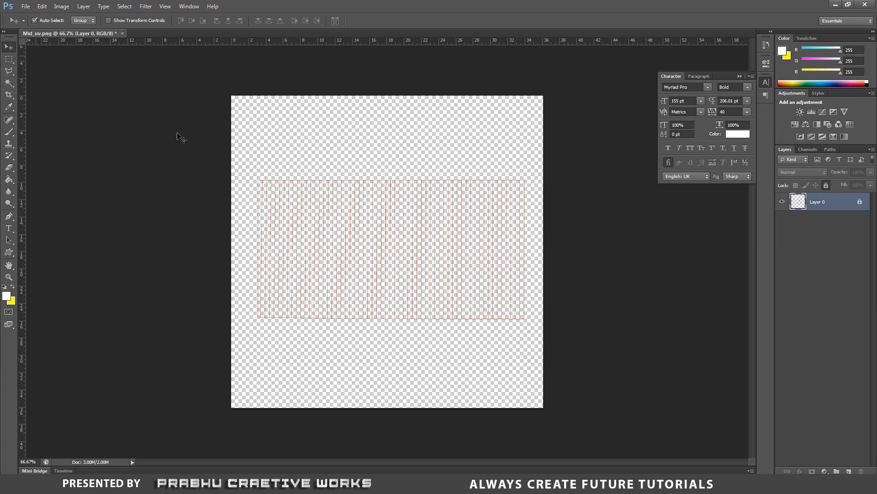
pyautogui.moveTo(420, 239); pyautogui.dragTo(293, 217)
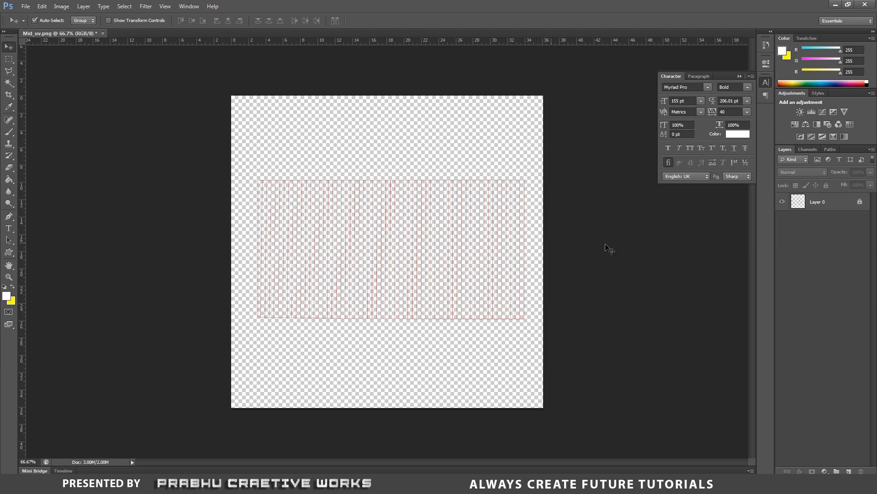
# Step: Add a new layer and place it beneath the UV wireframe layer
pyautogui.click(830, 209)
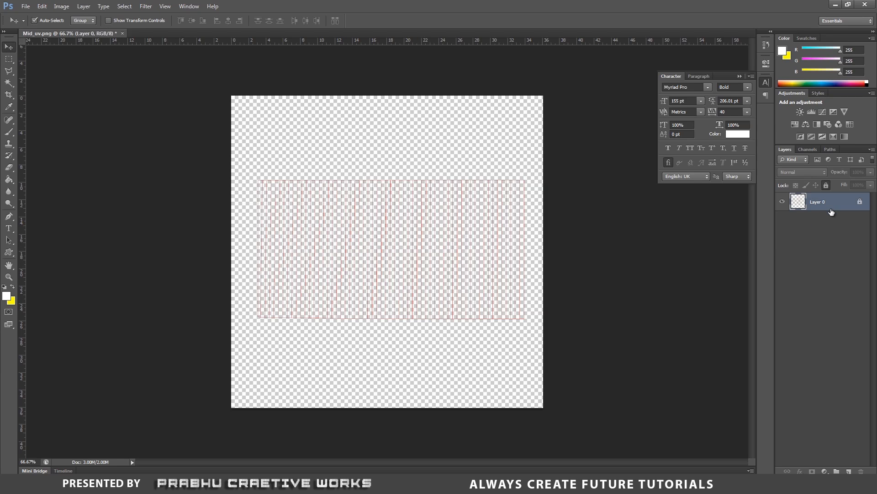
pyautogui.click(848, 471)
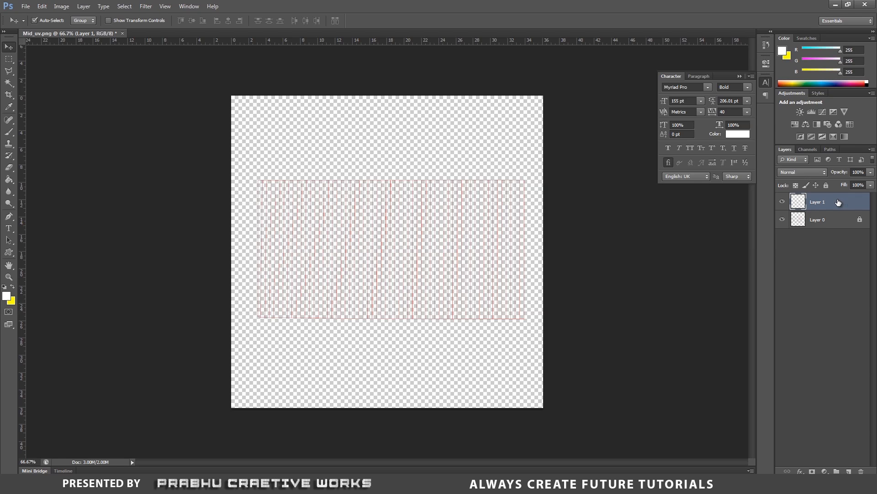
pyautogui.moveTo(838, 202); pyautogui.dragTo(830, 231)
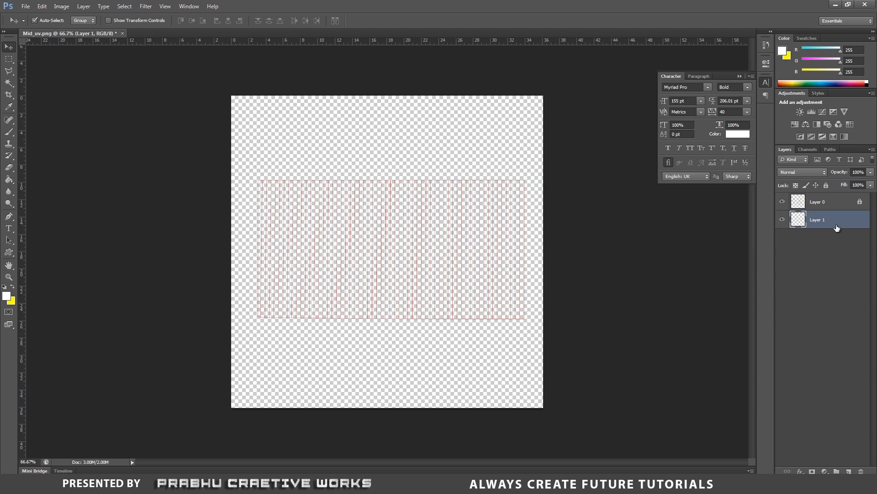
# Step: Fill Layer 1 with black using the Paint Bucket, and lock that layer completely
pyautogui.click(16, 181)
pyautogui.moveTo(16, 182); pyautogui.dragTo(54, 187)
pyautogui.click(6, 296)
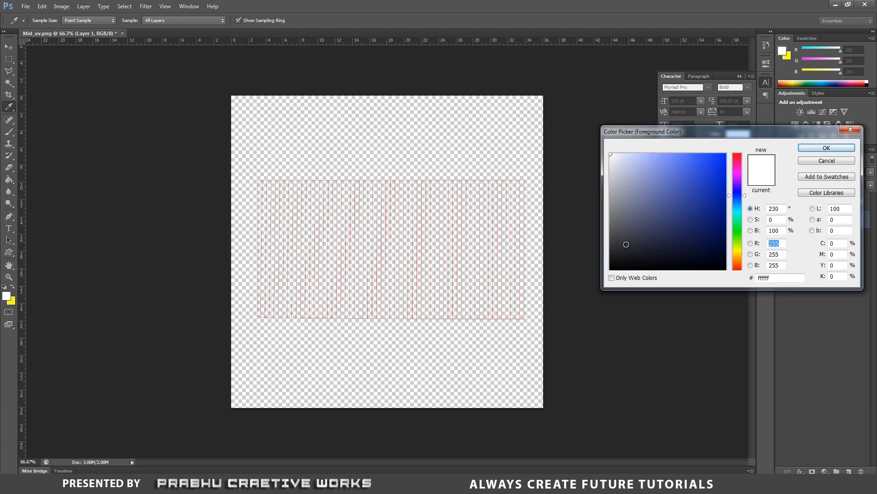
pyautogui.moveTo(628, 252); pyautogui.dragTo(645, 274)
pyautogui.click(840, 147)
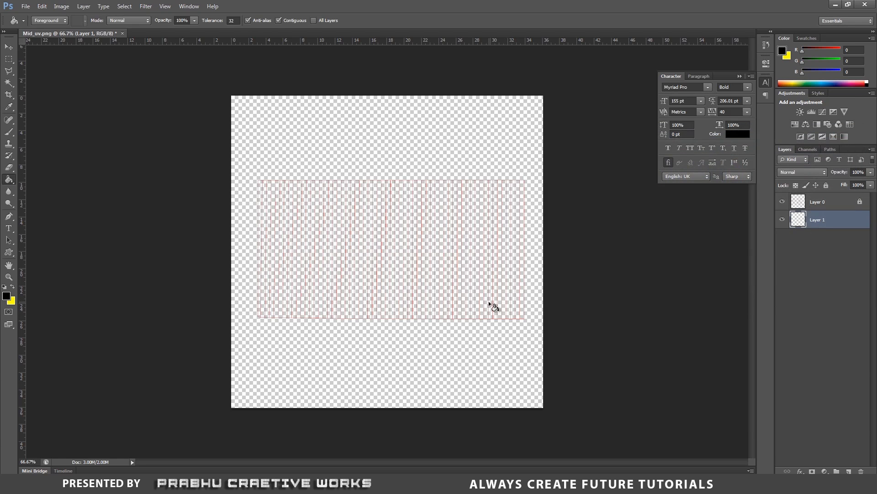
pyautogui.click(489, 301)
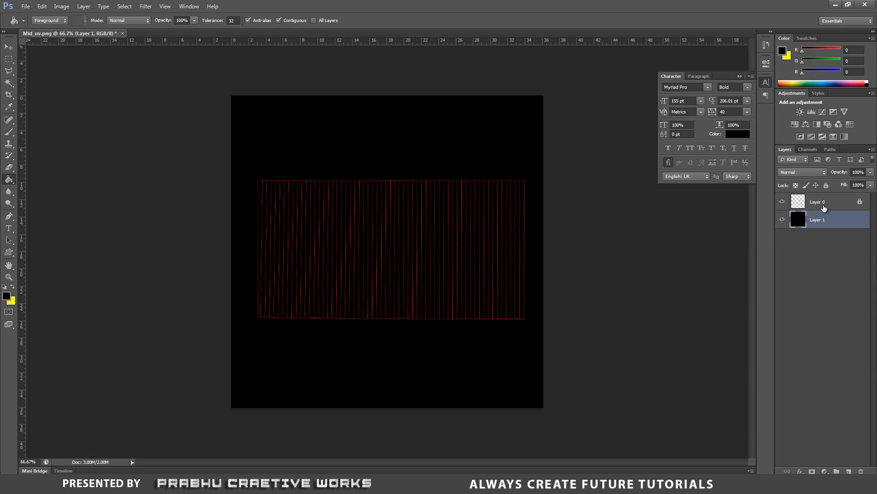
pyautogui.click(826, 186)
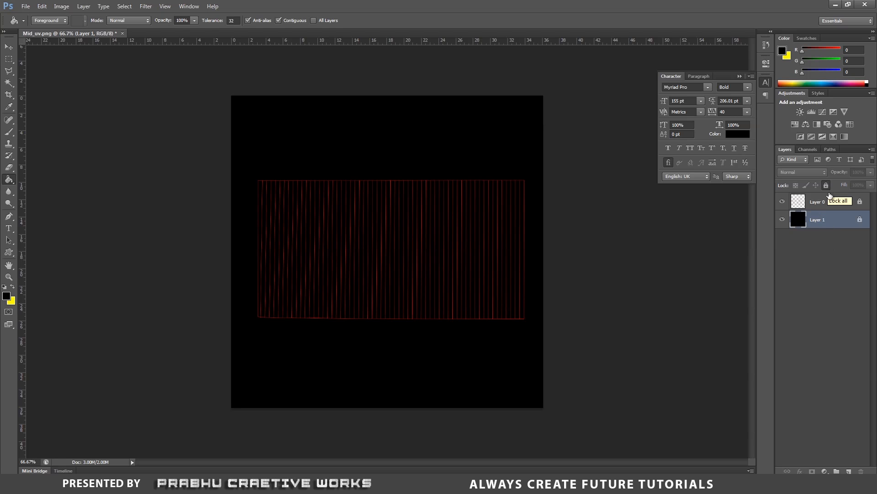
# Step: Add a layer above the black background and marquee-select a very narrow vertical strip beside the UV lines' left edge, slightly taller than them
pyautogui.click(849, 471)
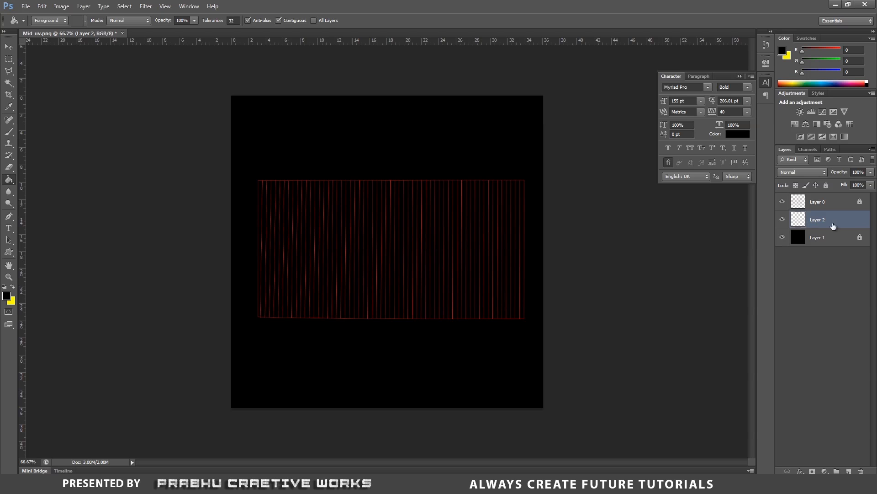
pyautogui.click(8, 60)
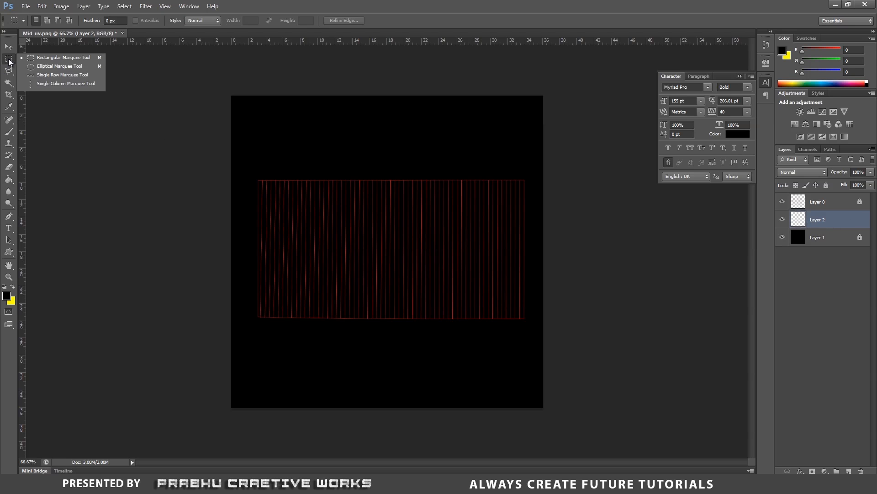
pyautogui.click(35, 59)
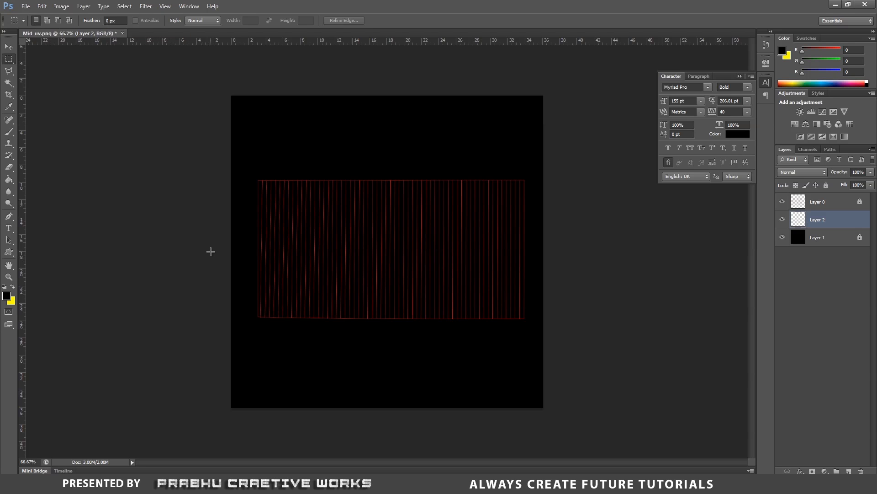
pyautogui.hotkey('ctrl', '+')
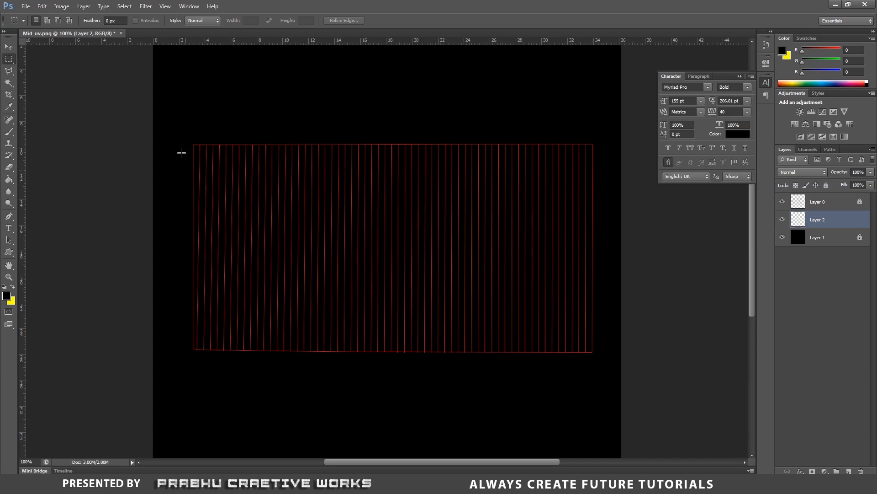
pyautogui.moveTo(160, 133); pyautogui.dragTo(159, 355)
# Step: Activate the Gradient tool with the Orange, Yellow, Orange preset
pyautogui.moveTo(9, 179); pyautogui.dragTo(48, 180)
pyautogui.click(66, 20)
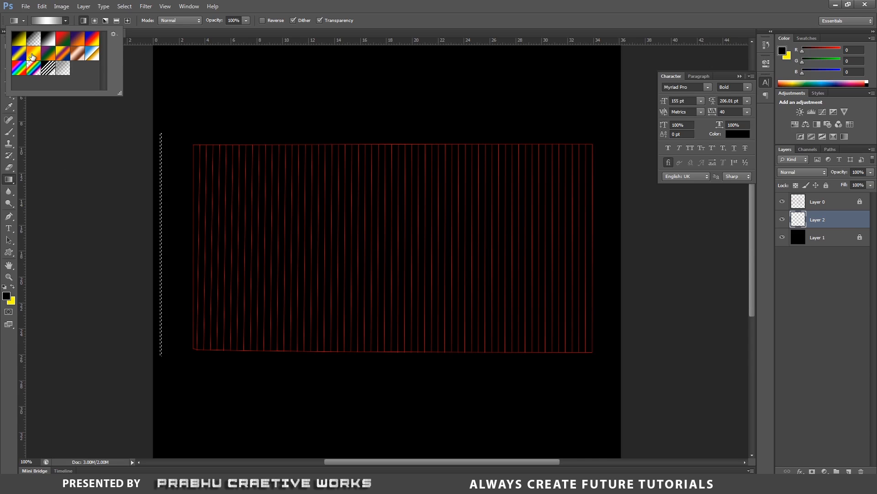
pyautogui.click(31, 54)
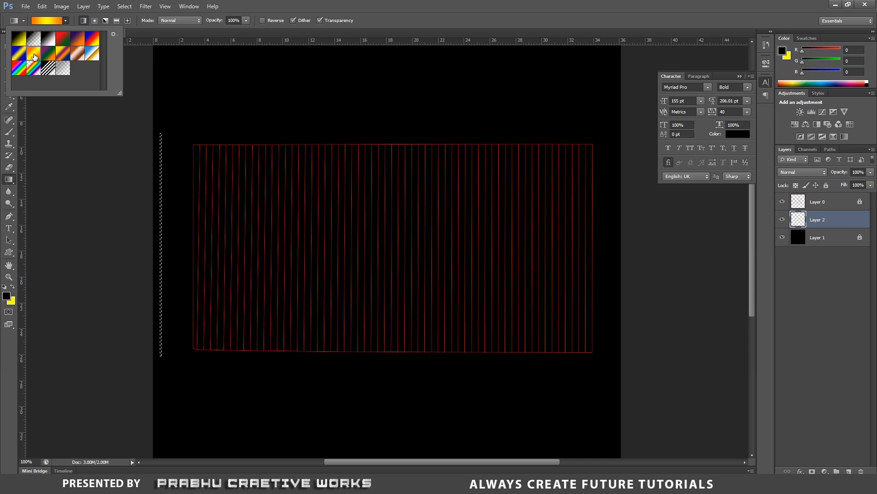
pyautogui.doubleClick(35, 55)
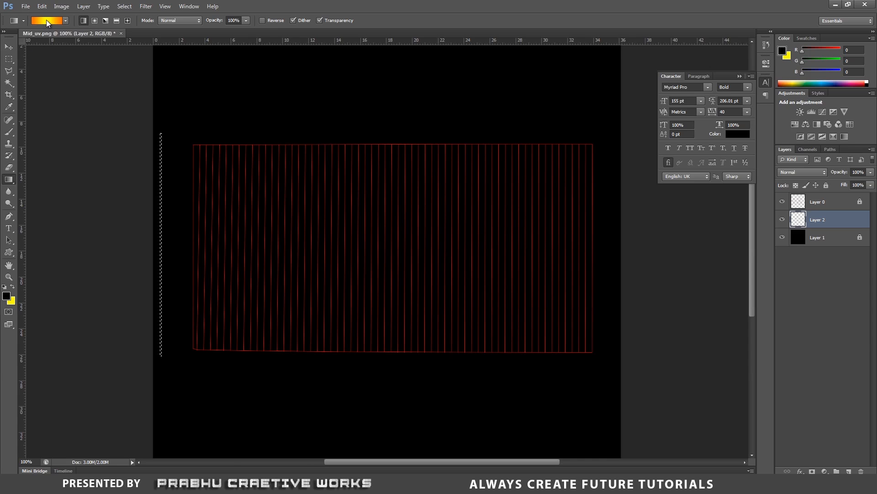
# Step: Edit the gradient's end stops to gray, using 737373 for the start and 7a7a7a for the end
pyautogui.click(46, 20)
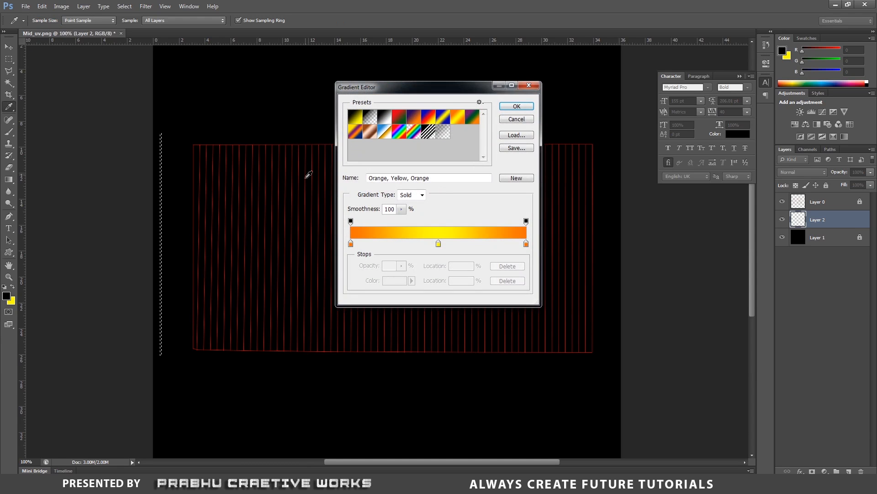
pyautogui.doubleClick(351, 243)
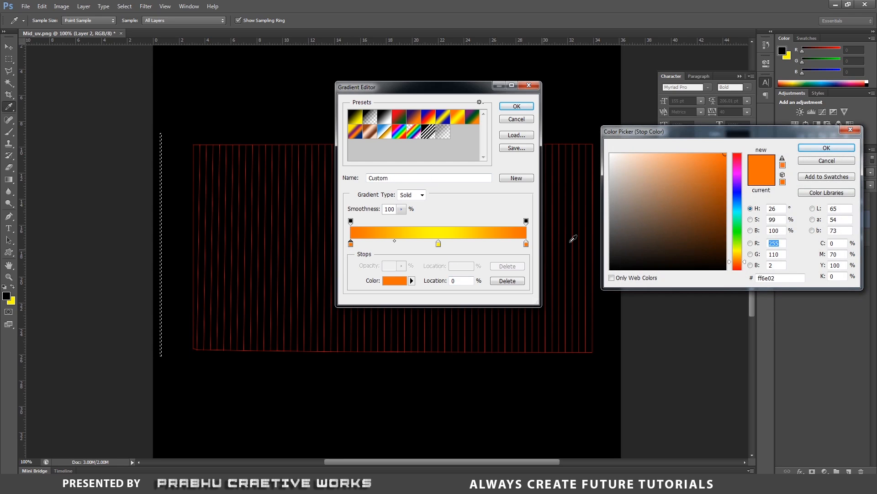
pyautogui.click(591, 223)
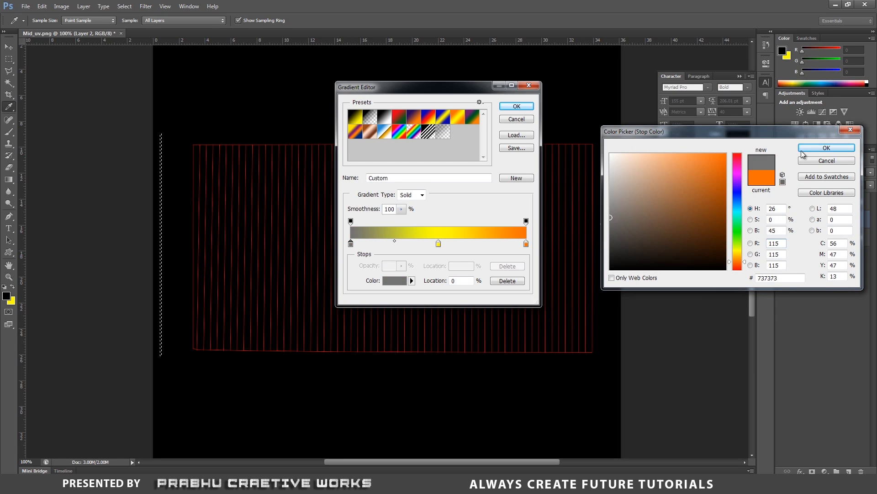
pyautogui.click(827, 148)
pyautogui.doubleClick(525, 243)
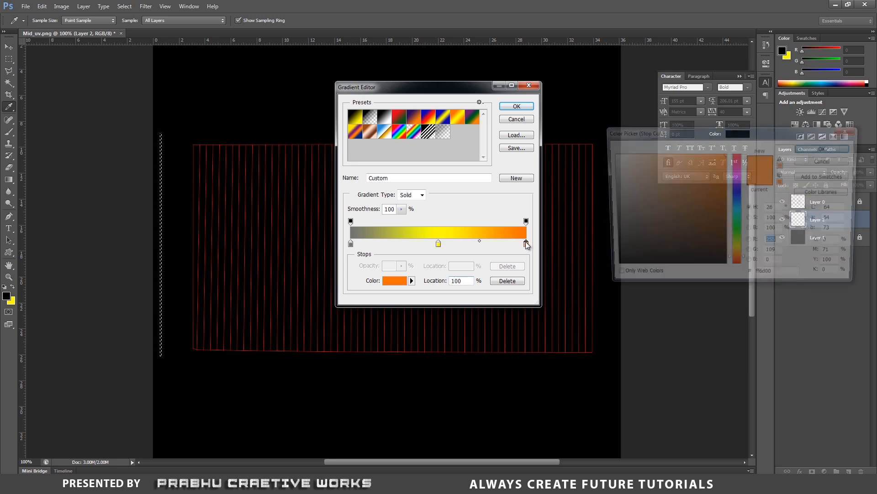
pyautogui.click(583, 219)
pyautogui.moveTo(583, 219); pyautogui.dragTo(569, 213)
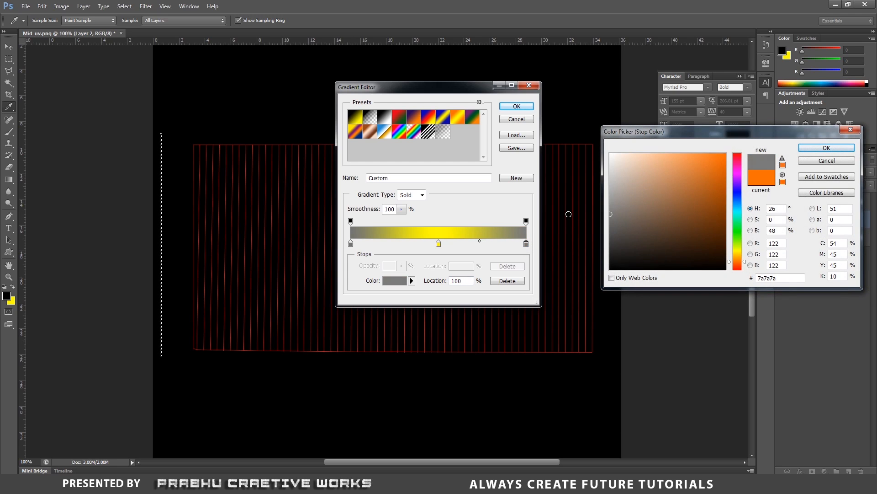
pyautogui.click(815, 149)
# Step: Set the gradient's middle stop to white (ffffff) and apply the edited gradient
pyautogui.click(438, 243)
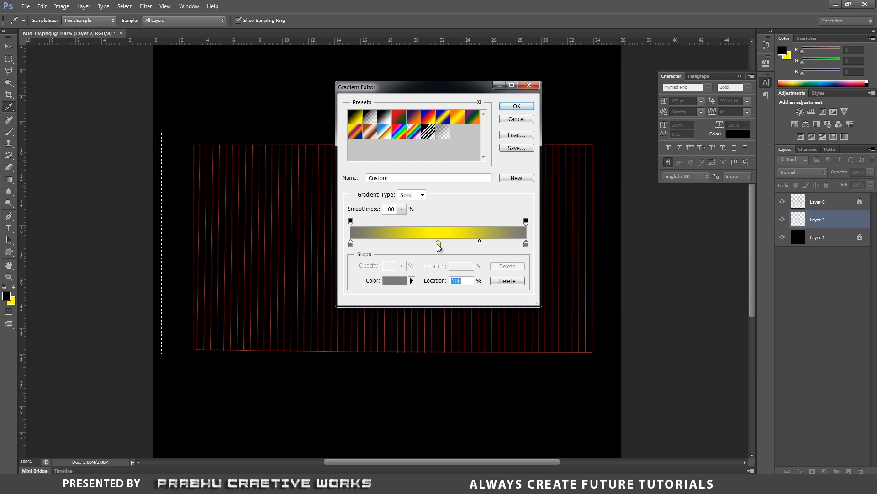
pyautogui.doubleClick(439, 243)
pyautogui.moveTo(616, 169); pyautogui.dragTo(576, 134)
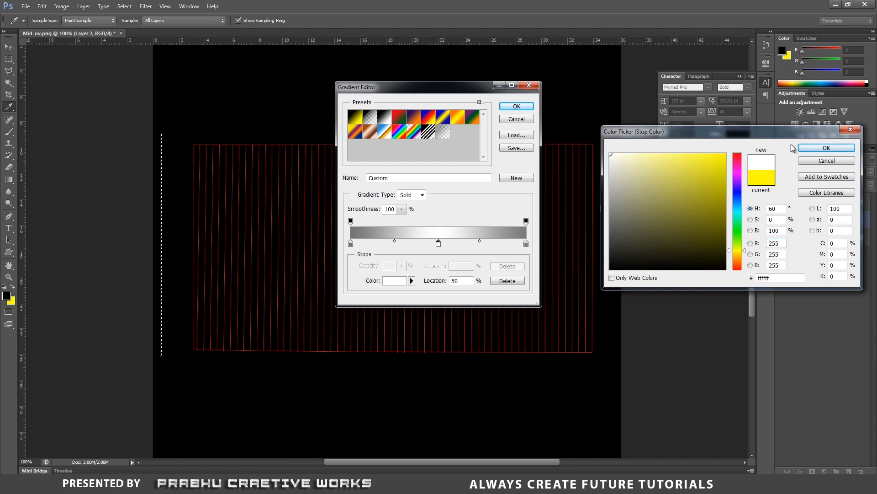
pyautogui.click(808, 149)
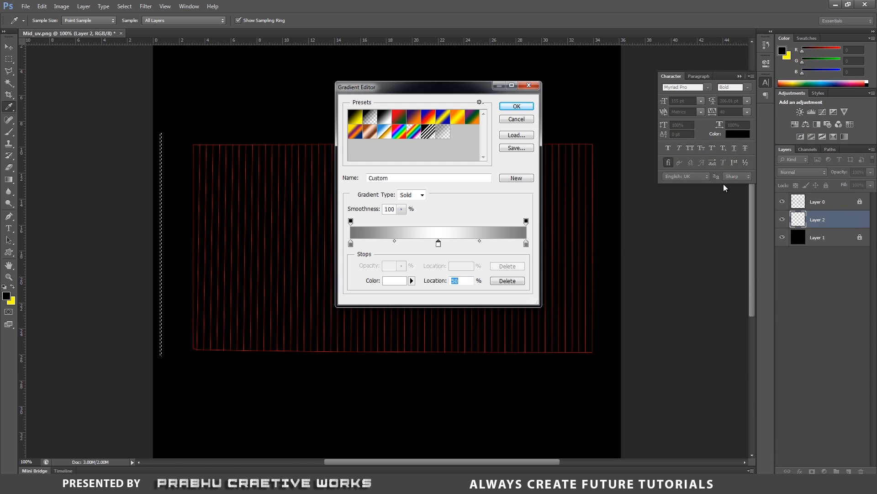
pyautogui.click(516, 106)
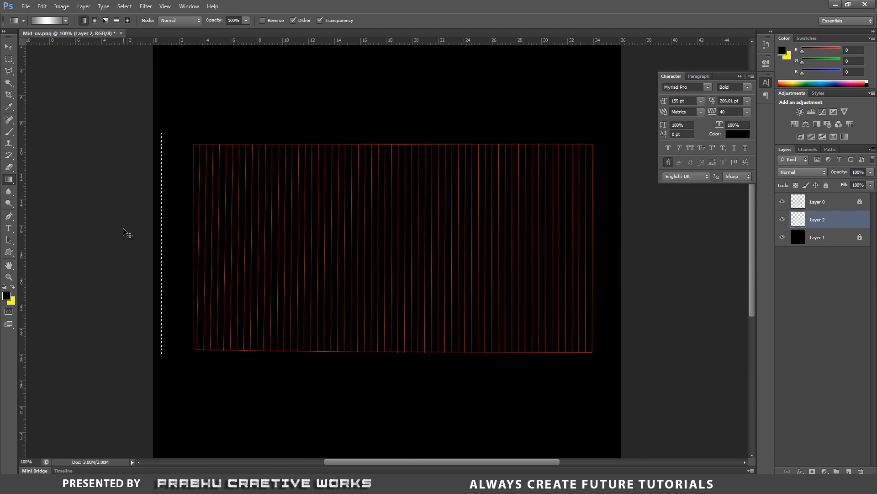
# Step: Fill the narrow strip selection with the gray-white-gray gradient across its width on Layer 2 and deselect it
pyautogui.hotkey('ctrl', '+')
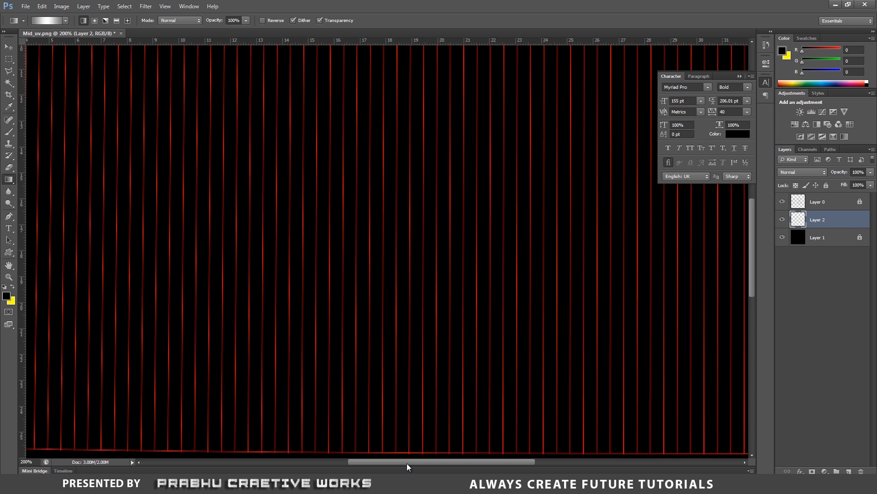
pyautogui.moveTo(406, 463); pyautogui.dragTo(316, 458)
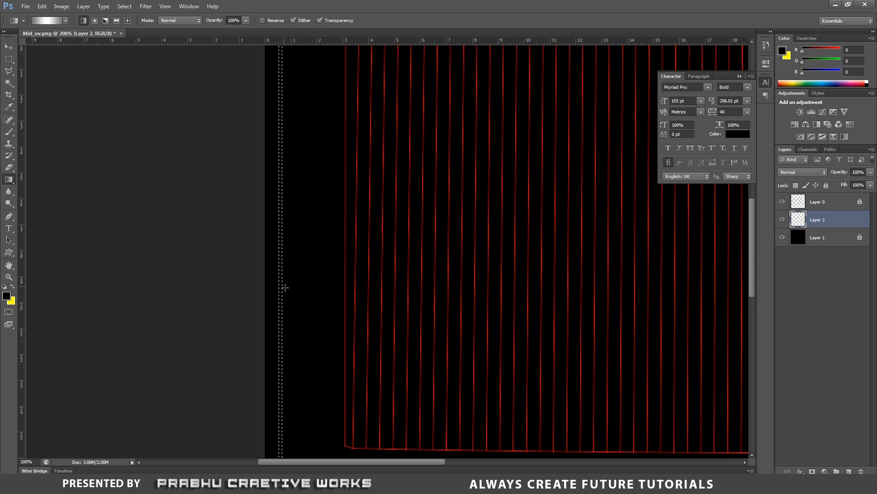
pyautogui.moveTo(285, 288); pyautogui.dragTo(282, 286)
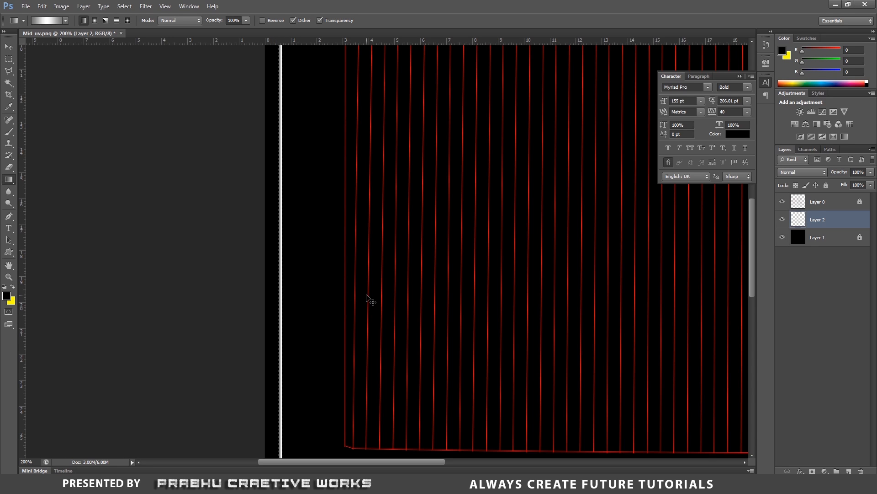
pyautogui.hotkey('ctrl', 'd')
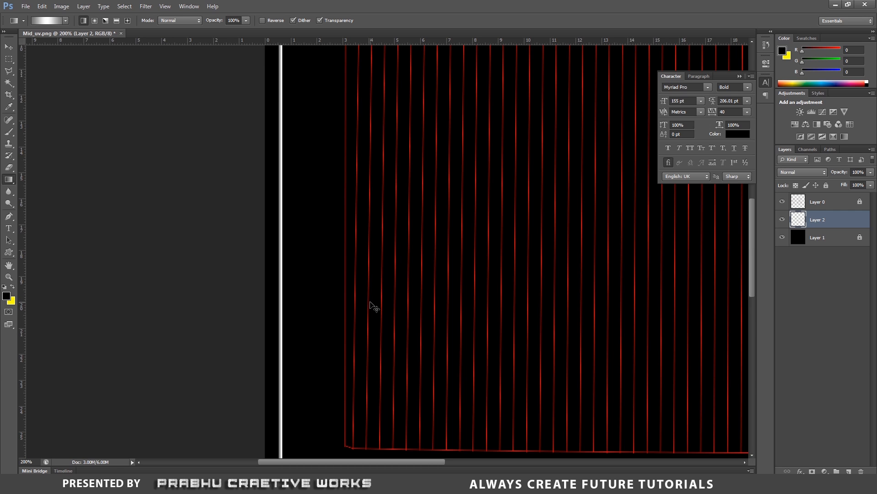
pyautogui.hotkey('ctrl', '-')
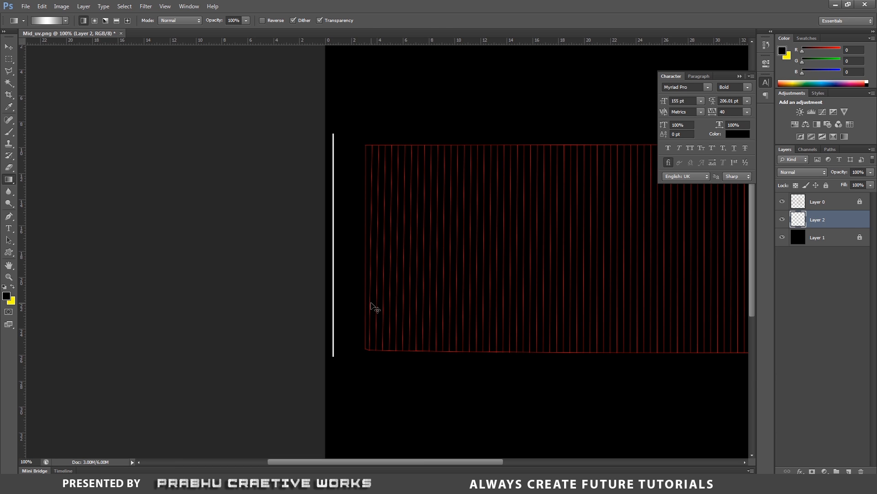
# Step: Free-transform the gradient strip, stretching it upward and downward well beyond the UV lines to about 166.8% height
pyautogui.hotkey('ctrl', 't')
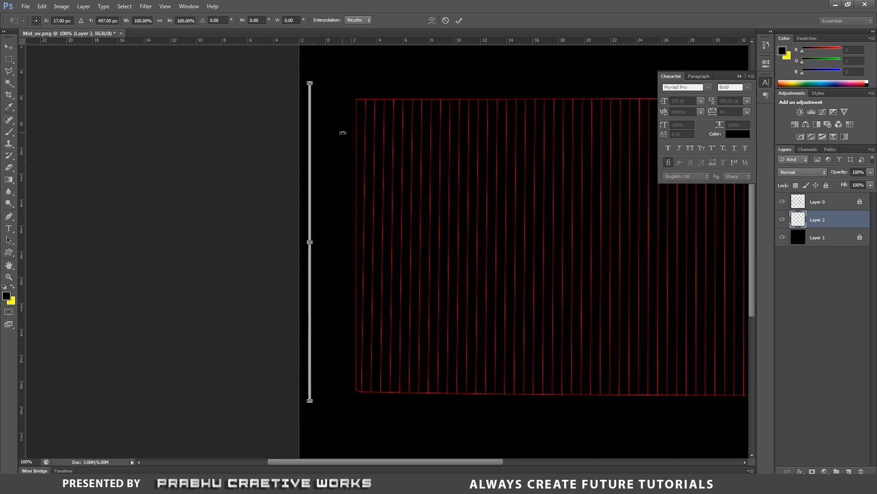
pyautogui.hotkey('ctrl', '+')
pyautogui.scroll(4, 337, 186)
pyautogui.scroll(5, 328, 187)
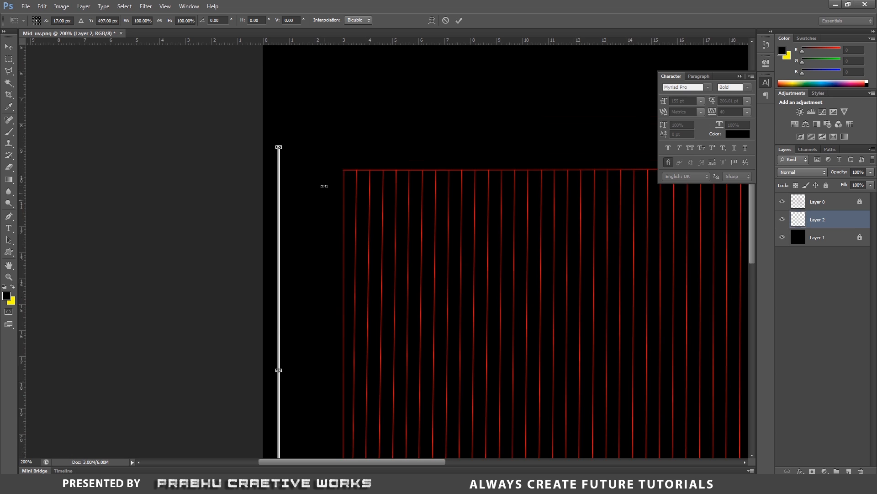
pyautogui.moveTo(279, 181); pyautogui.dragTo(279, 66)
pyautogui.scroll(-5, 324, 206)
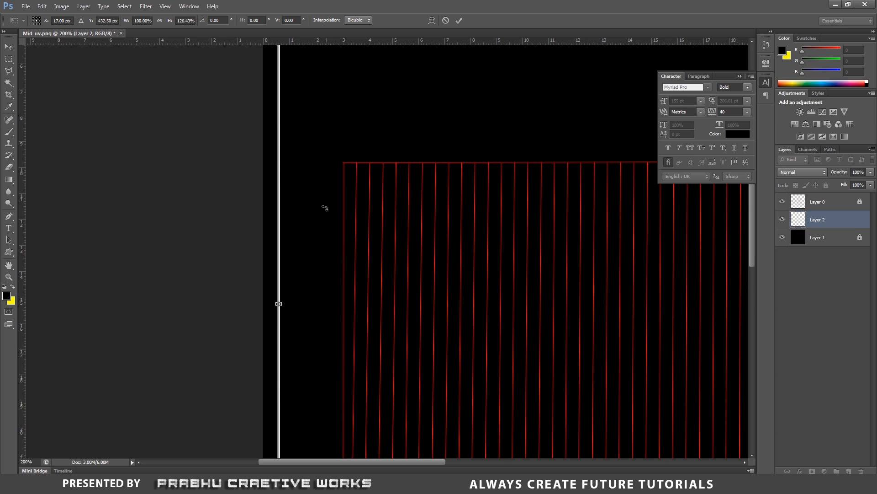
pyautogui.moveTo(751, 259); pyautogui.dragTo(753, 331)
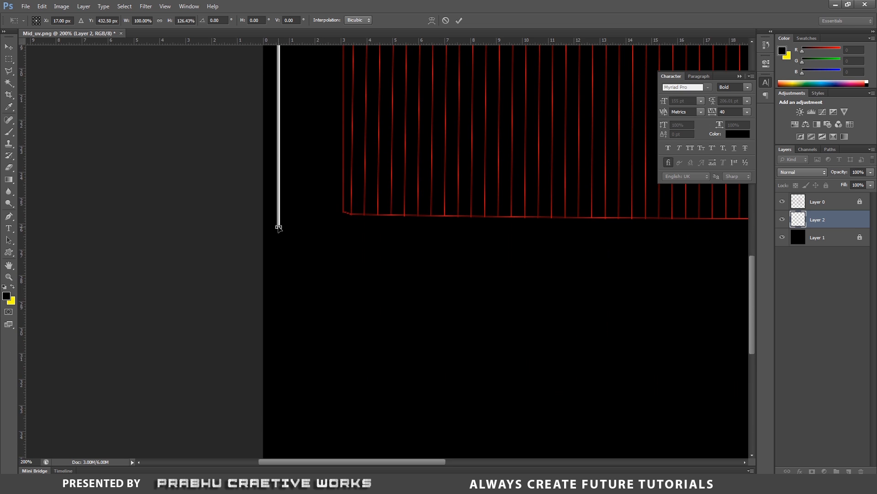
pyautogui.moveTo(279, 227); pyautogui.dragTo(278, 407)
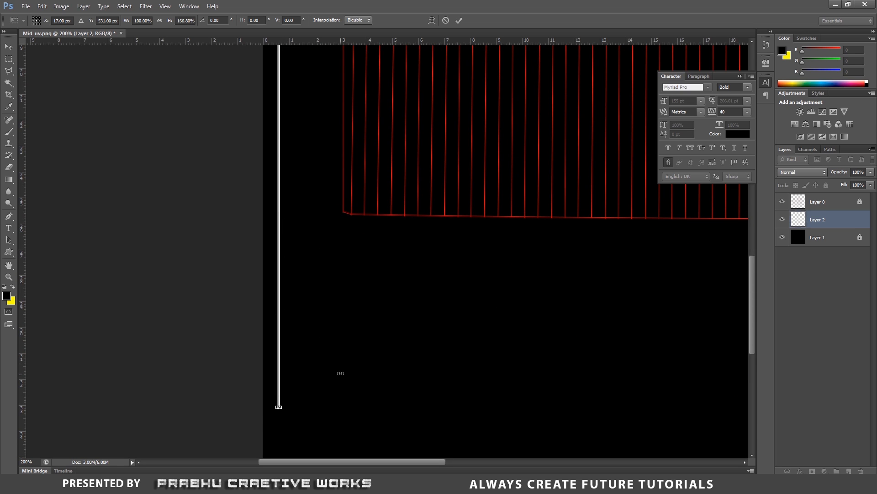
pyautogui.press('Return')
pyautogui.hotkey('ctrl', '-')
pyautogui.hotkey('ctrl', '-')
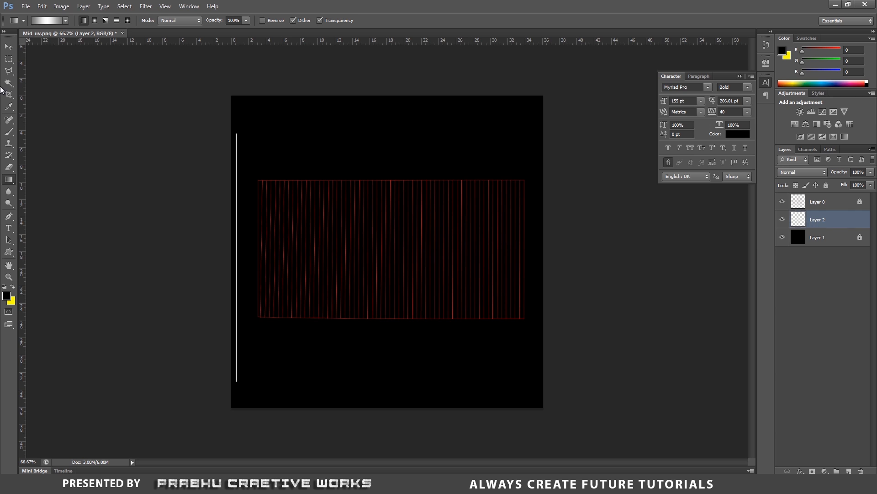
# Step: Duplicate the gradient strip layer and shift the copy 10 px to the right with Free Transform
pyautogui.click(9, 47)
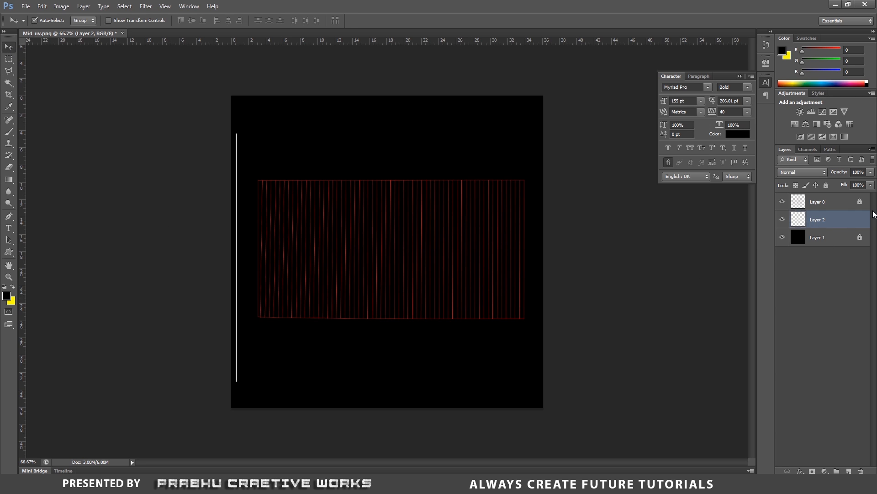
pyautogui.hotkey('ctrl', 'j')
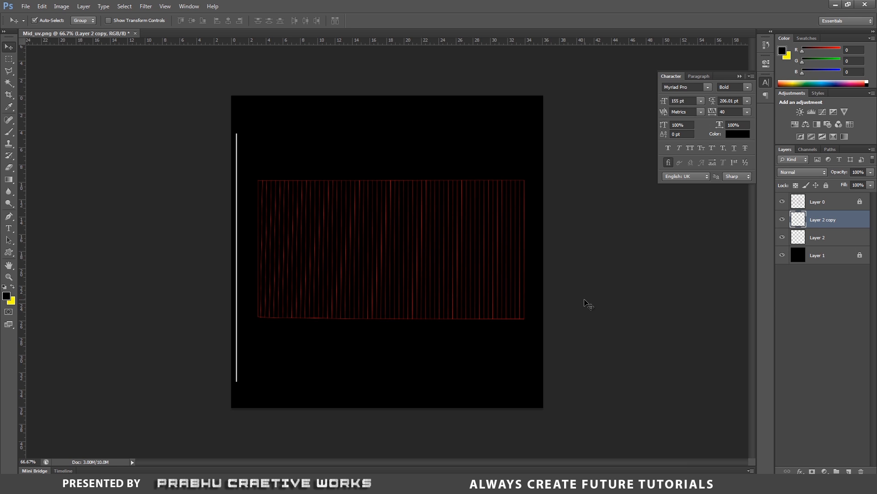
pyautogui.hotkey('ctrl', 't')
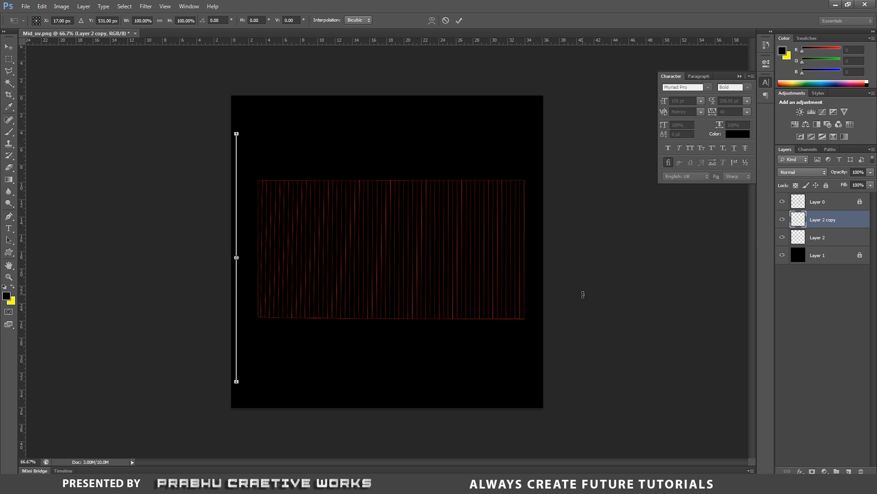
pyautogui.hotkey('shift', 'Right')
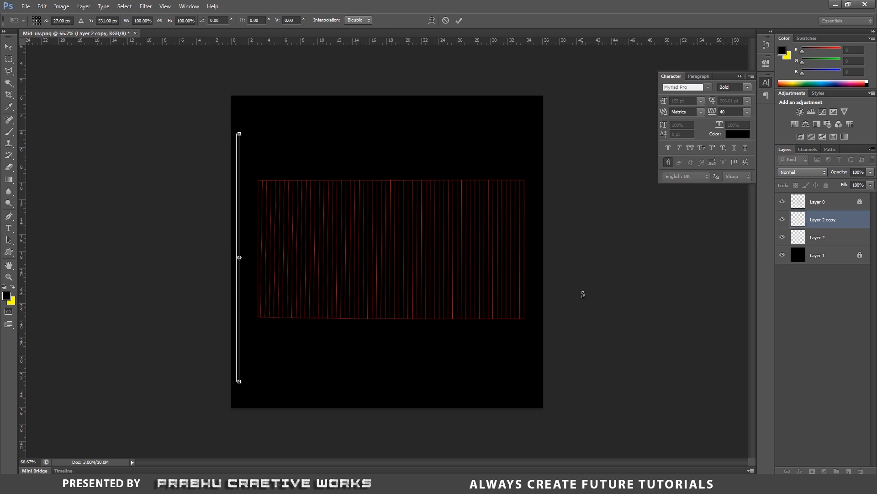
pyautogui.hotkey('ctrl', '+')
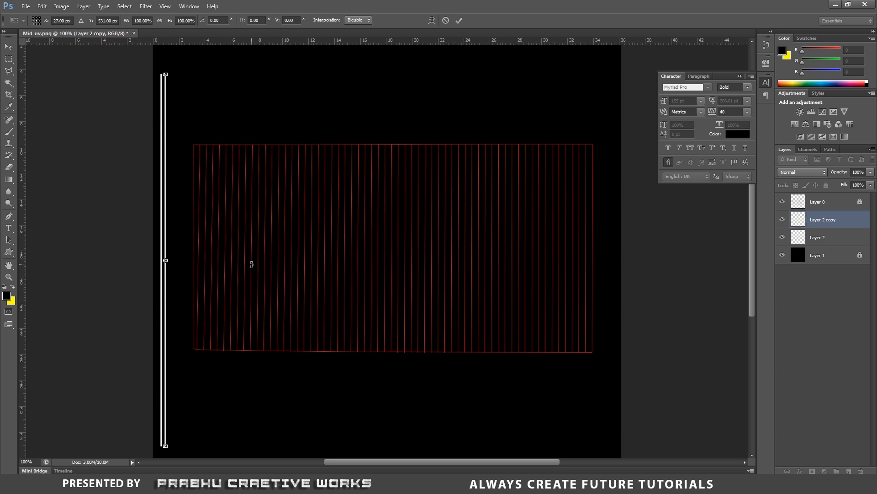
pyautogui.press('Return')
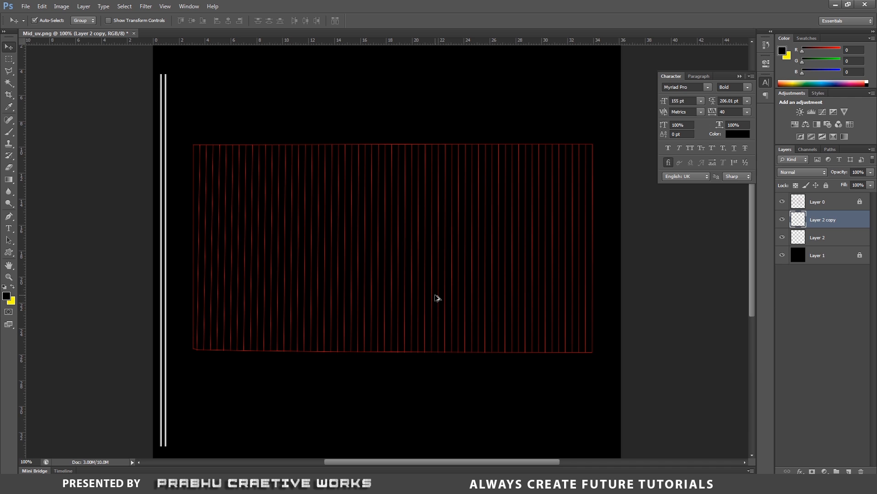
# Step: Repeat the duplicating transform until evenly spaced copies of the strip reach the canvas's right edge
pyautogui.hotkey('alt', 'shift', 'Right')
pyautogui.hotkey('alt', 'shift', 'Right')
pyautogui.hotkey('alt', 'shift', 'Right')
pyautogui.hotkey('alt', 'shift', 'Right')
pyautogui.hotkey('alt', 'shift', 'Right')
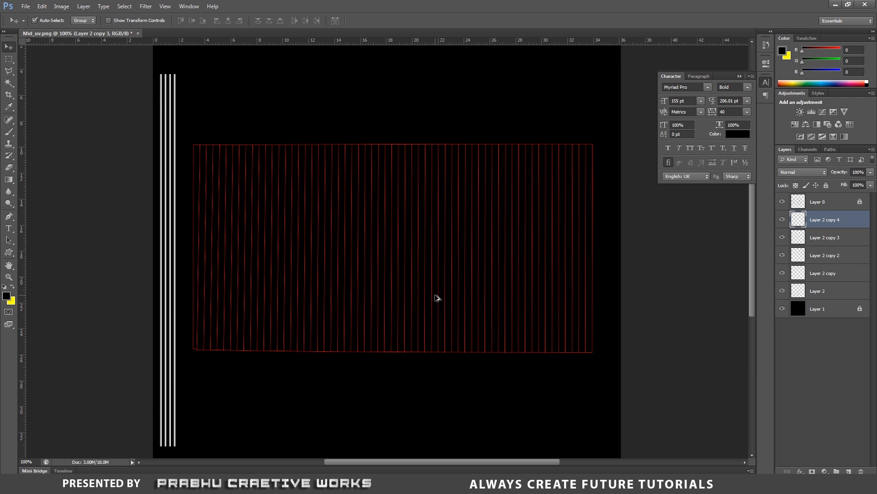
pyautogui.hotkey('alt', 'shift', 'Right')
pyautogui.hotkey('alt', 'shift', 'Right')
pyautogui.hotkey('alt', 'shift', 'Right')
pyautogui.hotkey('alt', 'shift', 'Right')
pyautogui.hotkey('alt', 'shift', 'Right')
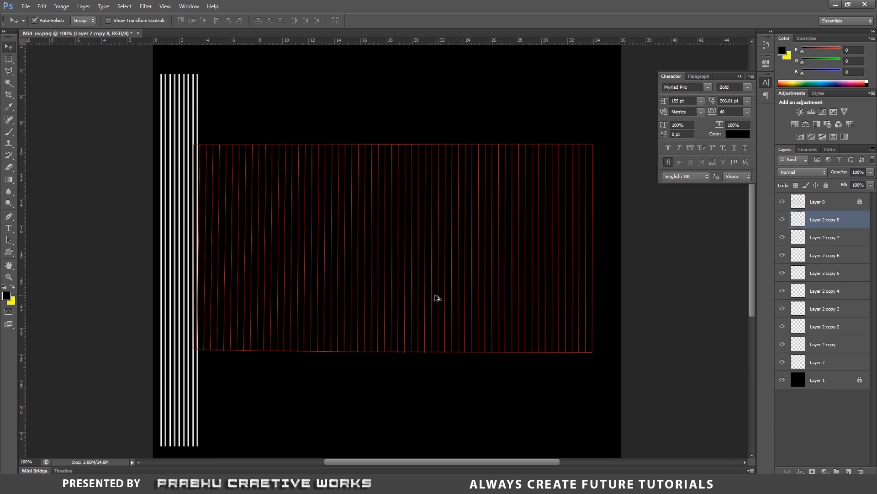
pyautogui.hotkey('alt', 'shift', 'Right')
pyautogui.hotkey('alt', 'shift', 'Right')
pyautogui.hotkey('alt', 'shift', 'Right')
pyautogui.hotkey('alt', 'shift', 'Right')
pyautogui.hotkey('alt', 'shift', 'Right')
pyautogui.hotkey('alt', 'shift', 'Right')
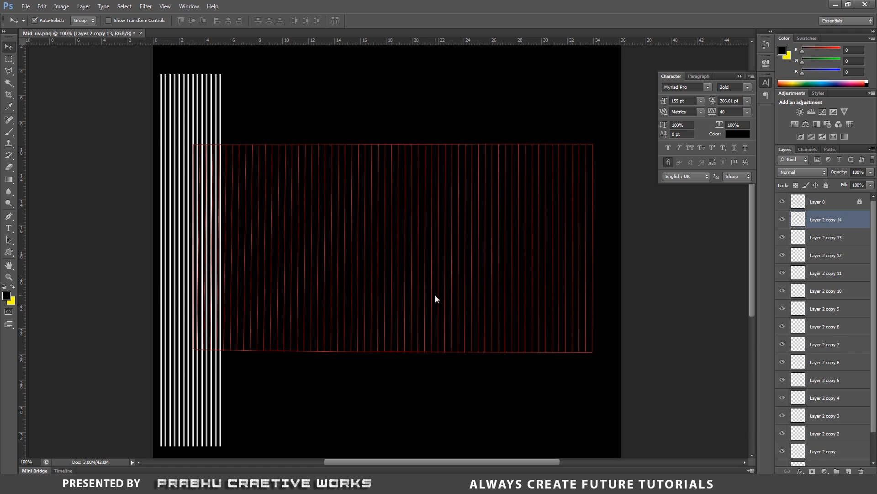
pyautogui.hotkey('alt', 'shift', 'Right')
pyautogui.hotkey('alt', 'shift', 'Right')
pyautogui.hotkey('alt', 'shift', 'Right')
pyautogui.hotkey('alt', 'shift', 'Right')
pyautogui.hotkey('alt', 'shift', 'Right')
pyautogui.hotkey('alt', 'shift', 'Right')
pyautogui.hotkey('alt', 'shift', 'Right')
pyautogui.hotkey('alt', 'shift', 'Right')
pyautogui.hotkey('alt', 'shift', 'Right')
pyautogui.hotkey('alt', 'shift', 'Right')
pyautogui.hotkey('alt', 'shift', 'Right')
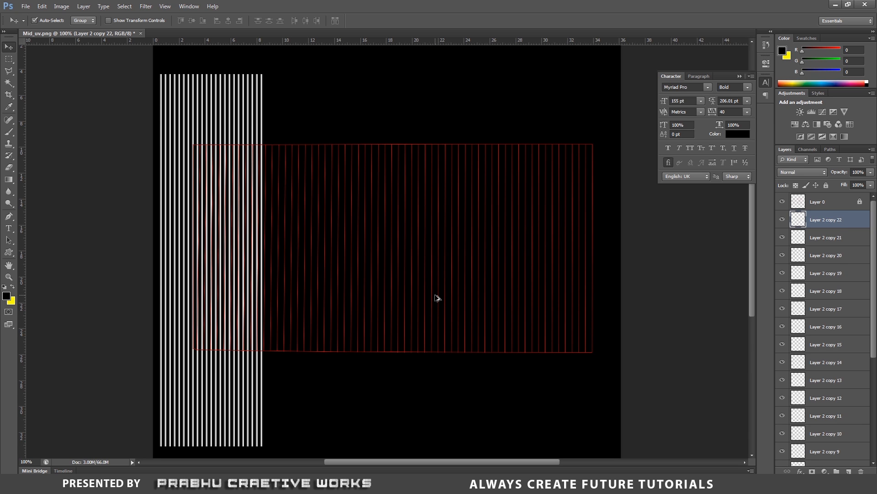
pyautogui.hotkey('alt', 'shift', 'Right')
pyautogui.hotkey('alt', 'shift', 'Right')
pyautogui.hotkey('alt', 'shift', 'Right')
pyautogui.hotkey('alt', 'shift', 'Right')
pyautogui.hotkey('alt', 'shift', 'Right')
pyautogui.hotkey('alt', 'shift', 'Right')
pyautogui.hotkey('alt', 'shift', 'Right')
pyautogui.hotkey('alt', 'shift', 'Right')
pyautogui.hotkey('alt', 'shift', 'Right')
pyautogui.hotkey('alt', 'shift', 'Right')
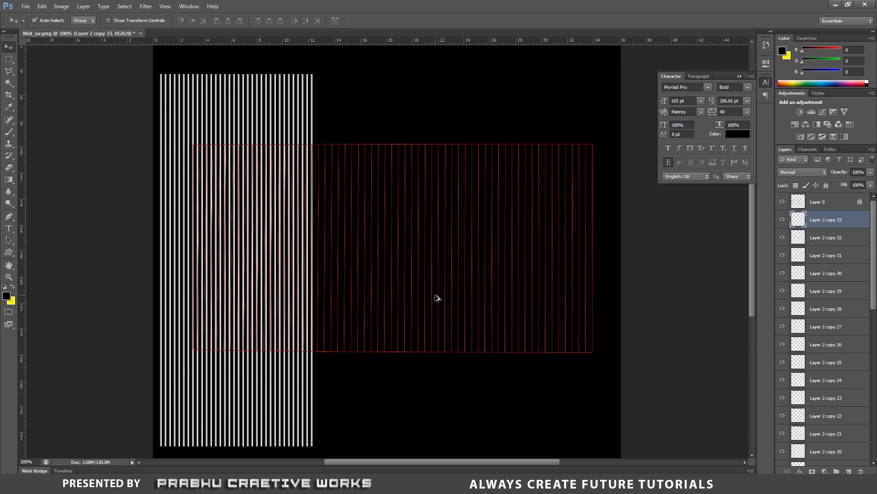
pyautogui.hotkey('alt', 'shift', 'Right')
pyautogui.hotkey('alt', 'shift', 'Right')
pyautogui.hotkey('alt', 'shift', 'Right')
pyautogui.hotkey('alt', 'shift', 'Right')
pyautogui.hotkey('alt', 'shift', 'Right')
pyautogui.hotkey('alt', 'shift', 'Right')
pyautogui.hotkey('alt', 'shift', 'Right')
pyautogui.hotkey('alt', 'shift', 'Right')
pyautogui.hotkey('alt', 'shift', 'Right')
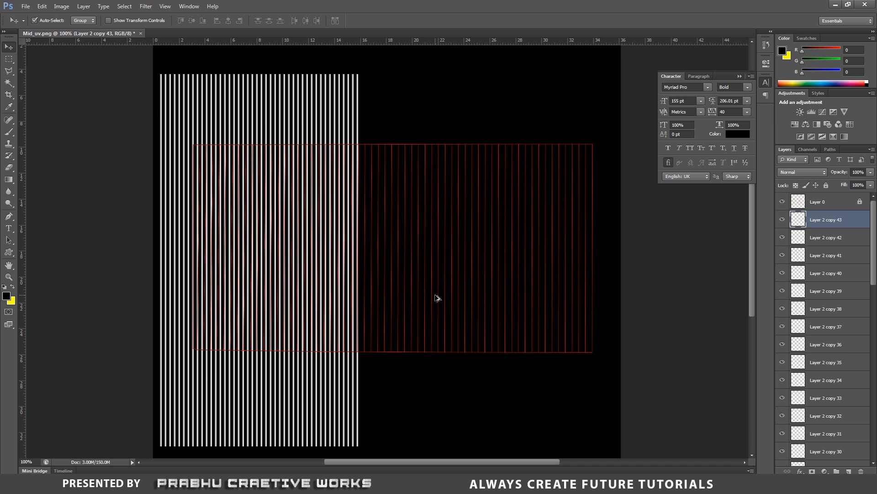
pyautogui.hotkey('alt', 'shift', 'Right')
pyautogui.hotkey('alt', 'shift', 'Right')
pyautogui.hotkey('alt', 'shift', 'Right')
pyautogui.hotkey('alt', 'shift', 'Right')
pyautogui.hotkey('alt', 'shift', 'Right')
pyautogui.hotkey('alt', 'shift', 'Right')
pyautogui.hotkey('alt', 'shift', 'Right')
pyautogui.hotkey('alt', 'shift', 'Right')
pyautogui.hotkey('alt', 'shift', 'Right')
pyautogui.hotkey('alt', 'shift', 'Right')
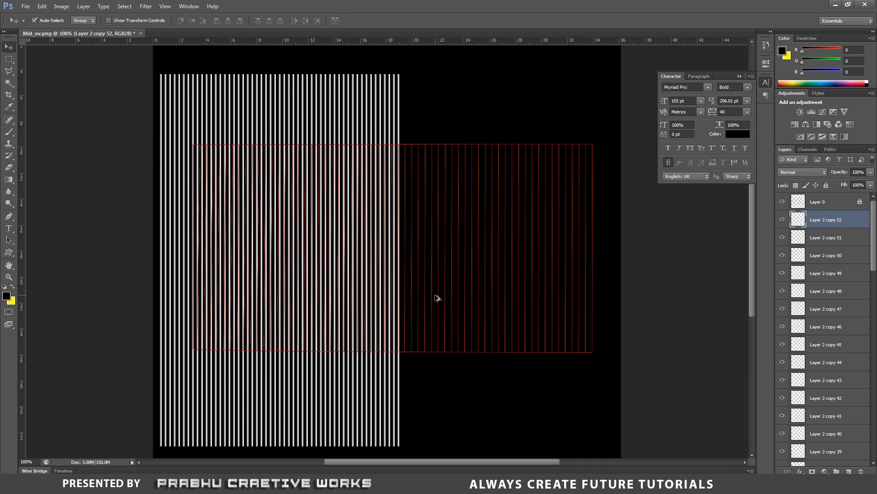
pyautogui.hotkey('ctrl', 'alt', 'shift', 't')
pyautogui.hotkey('ctrl', 'alt', 'shift', 't')
pyautogui.hotkey('ctrl', 'alt', 'shift', 't')
pyautogui.hotkey('ctrl', 'alt', 'shift', 't')
pyautogui.hotkey('ctrl', 'alt', 'shift', 't')
pyautogui.hotkey('ctrl', 'alt', 'shift', 't')
pyautogui.hotkey('ctrl', 'alt', 'shift', 't')
pyautogui.hotkey('ctrl', 'alt', 'shift', 't')
pyautogui.hotkey('ctrl', 'alt', 'shift', 't')
pyautogui.hotkey('ctrl', 'alt', 'shift', 't')
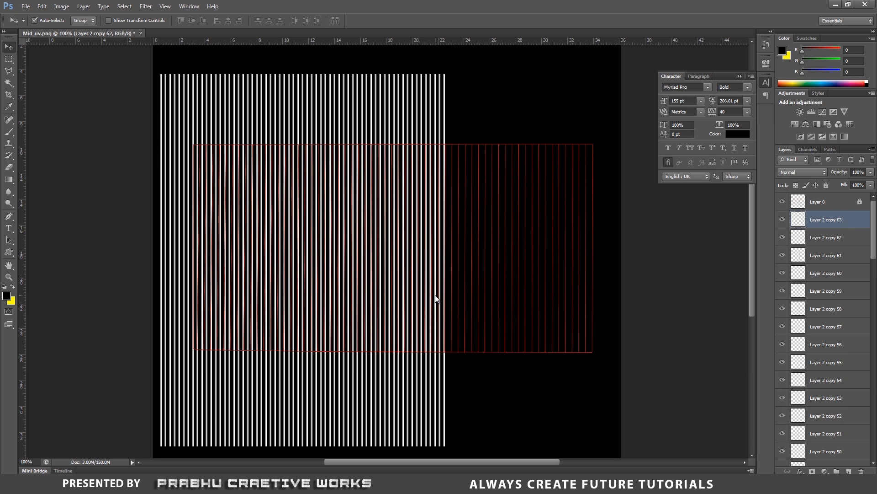
pyautogui.hotkey('ctrl', 'alt', 'shift', 't')
pyautogui.hotkey('ctrl', 'alt', 'shift', 't')
pyautogui.hotkey('ctrl', 'alt', 'shift', 't')
pyautogui.hotkey('ctrl', 'alt', 'shift', 't')
pyautogui.hotkey('ctrl', 'alt', 'shift', 't')
pyautogui.hotkey('ctrl', 'alt', 'shift', 't')
pyautogui.hotkey('ctrl', 'alt', 'shift', 't')
pyautogui.hotkey('ctrl', 'alt', 'shift', 't')
pyautogui.hotkey('ctrl', 'alt', 'shift', 't')
pyautogui.hotkey('ctrl', 'alt', 'shift', 't')
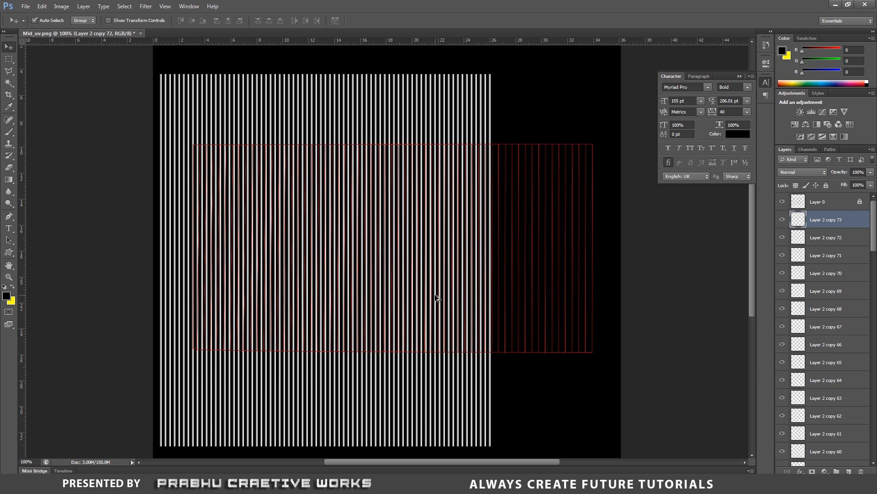
pyautogui.hotkey('ctrl', 'alt', 'shift', 't')
pyautogui.hotkey('ctrl', 'alt', 'shift', 't')
pyautogui.hotkey('ctrl', 'alt', 'shift', 't')
pyautogui.hotkey('ctrl', 'alt', 'shift', 't')
pyautogui.hotkey('ctrl', 'alt', 'shift', 't')
pyautogui.hotkey('ctrl', 'alt', 'shift', 't')
pyautogui.hotkey('ctrl', 'alt', 'shift', 't')
pyautogui.hotkey('ctrl', 'alt', 'shift', 't')
pyautogui.hotkey('ctrl', 'alt', 'shift', 't')
pyautogui.hotkey('ctrl', 'alt', 'shift', 't')
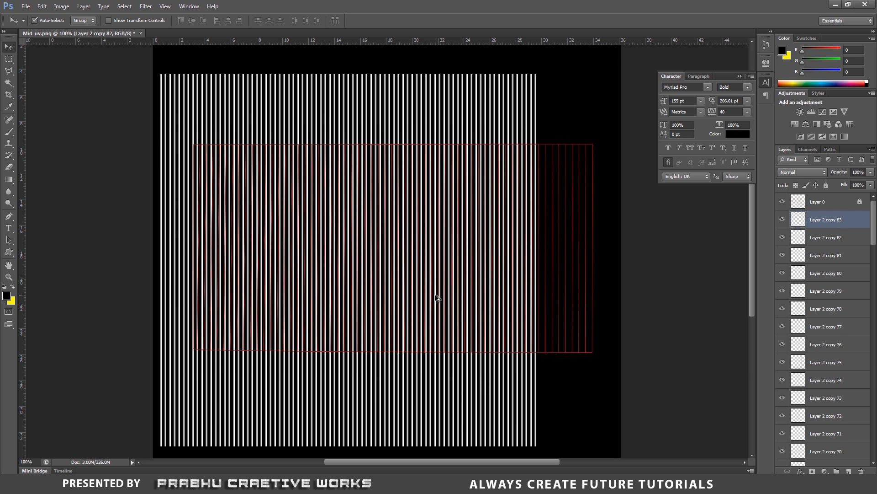
pyautogui.hotkey('ctrl', 'alt', 'shift', 't')
pyautogui.hotkey('ctrl', 'alt', 'shift', 't')
pyautogui.hotkey('ctrl', 'alt', 'shift', 't')
pyautogui.hotkey('ctrl', 'alt', 'shift', 't')
pyautogui.hotkey('ctrl', 'alt', 'shift', 't')
pyautogui.hotkey('ctrl', 'alt', 'shift', 't')
pyautogui.hotkey('ctrl', 'alt', 'shift', 't')
pyautogui.hotkey('ctrl', 'alt', 'shift', 't')
pyautogui.hotkey('ctrl', 'alt', 'shift', 't')
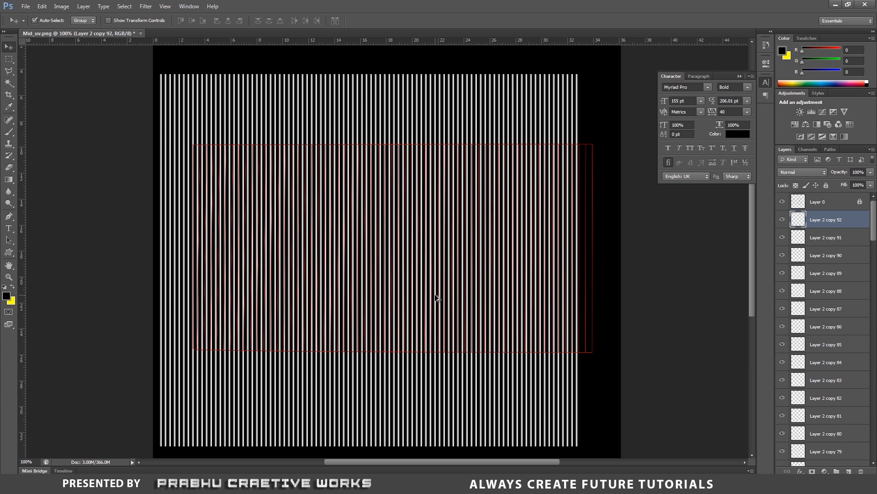
pyautogui.hotkey('ctrl', 'alt', 'shift', 't')
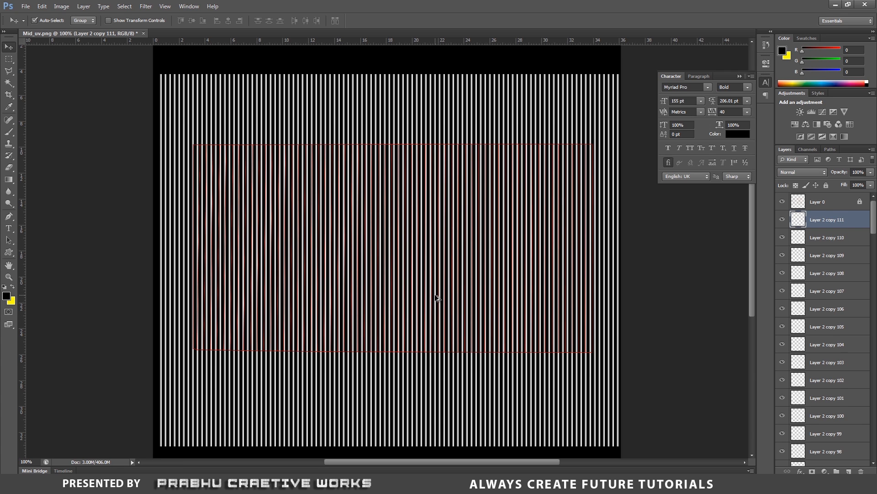
pyautogui.hotkey('ctrl', 'alt', 'shift', 't')
pyautogui.hotkey('ctrl', 'alt', 'shift', 't')
pyautogui.hotkey('ctrl', 'alt', 'shift', 't')
pyautogui.hotkey('ctrl', 'alt', 'shift', 't')
# Step: Merge Layer 2 and all its strip copies into one layer and rename it wire
pyautogui.moveTo(874, 223); pyautogui.dragTo(874, 453)
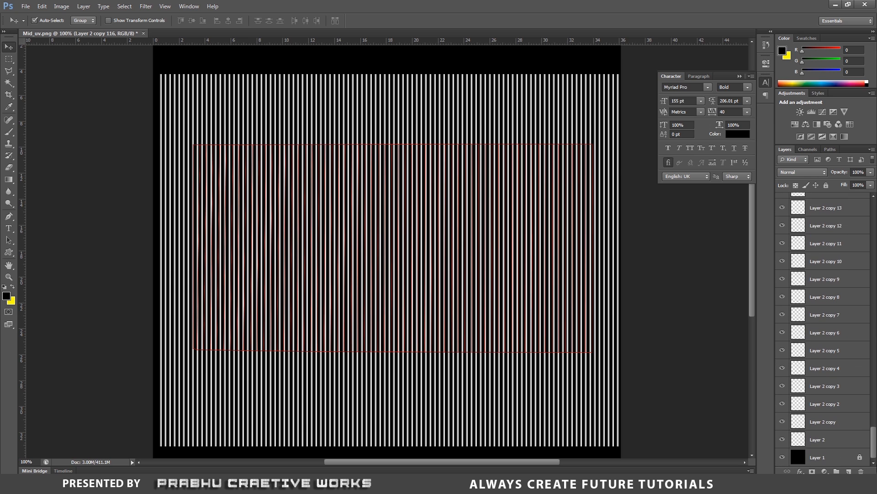
pyautogui.keyDown('shift'); pyautogui.click(846, 437); pyautogui.keyUp('shift')
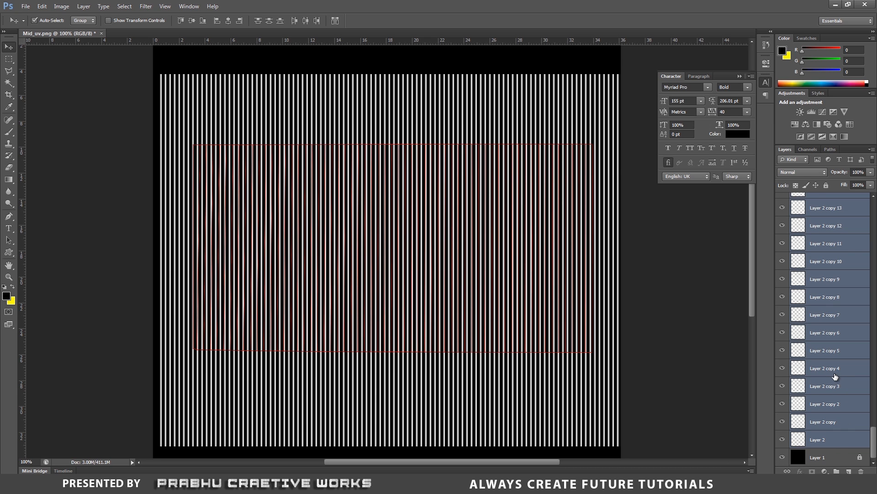
pyautogui.hotkey('ctrl', 'e')
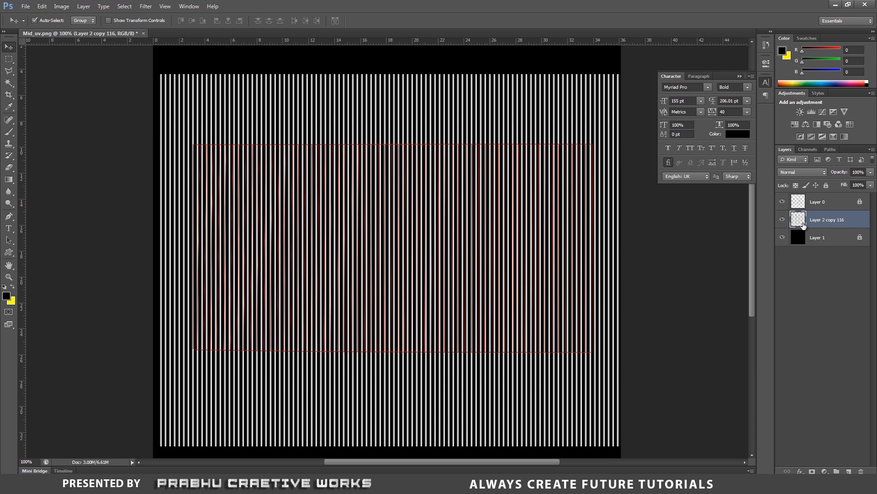
pyautogui.doubleClick(839, 219)
pyautogui.write('wire')
pyautogui.press('Return')
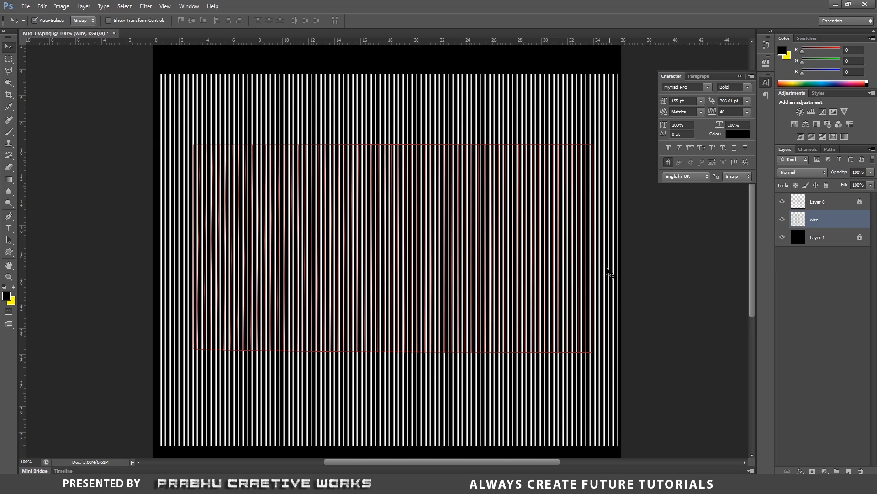
# Step: Rotate the wire layer clockwise by about 20.4° with Free Transform so its diagonal stripes cover the UV layout
pyautogui.scroll(2, 564, 251)
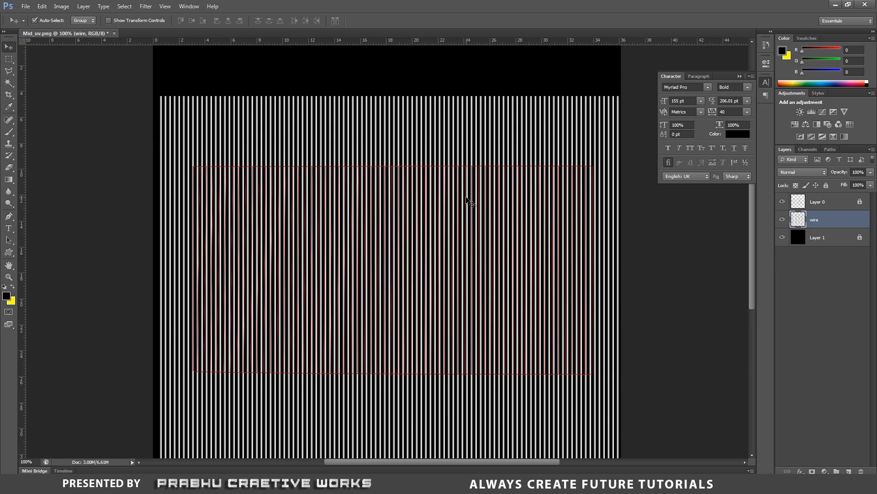
pyautogui.hotkey('ctrl', 't')
pyautogui.moveTo(132, 76); pyautogui.dragTo(252, 52)
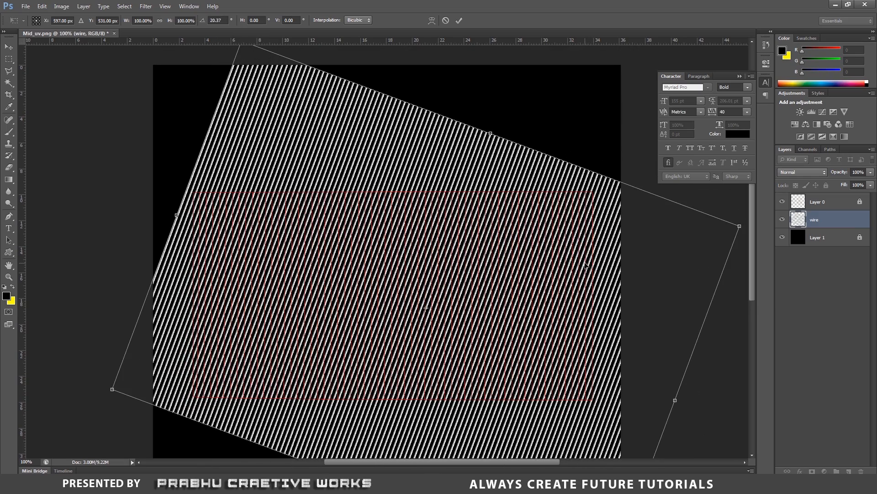
pyautogui.press('Return')
pyautogui.scroll(-4, 544, 208)
pyautogui.scroll(-1, 544, 208)
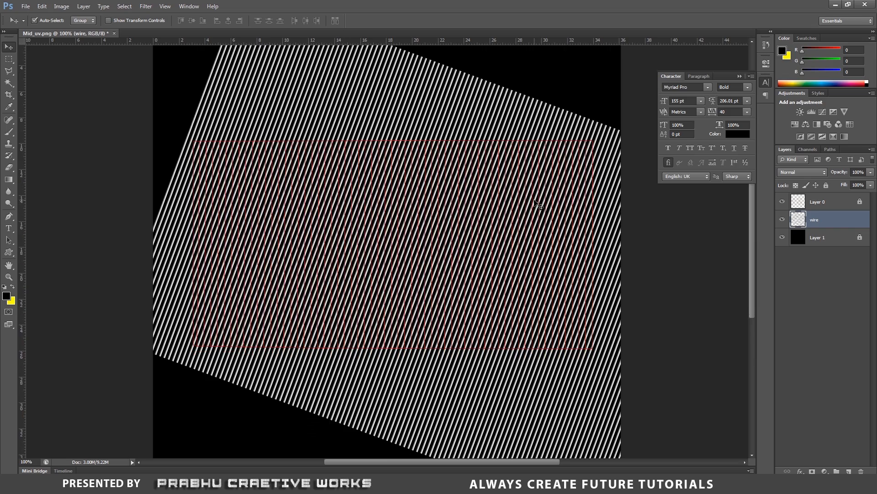
pyautogui.hotkey('ctrl', '+')
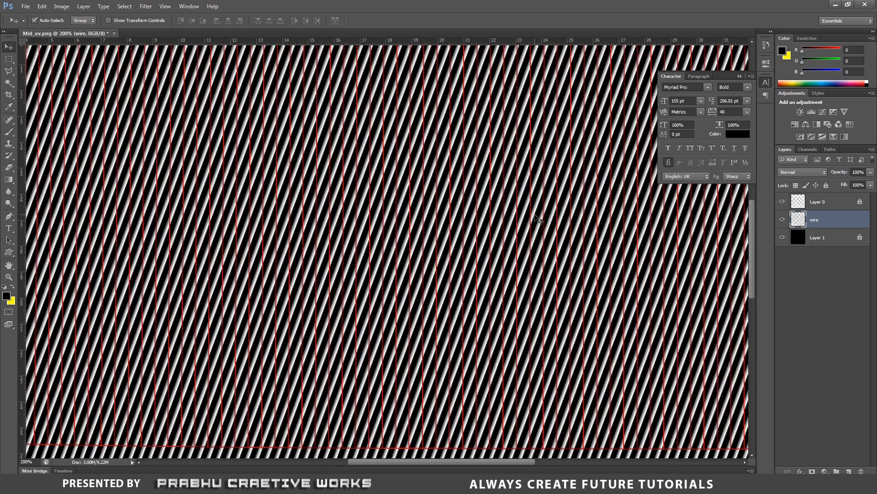
pyautogui.hotkey('ctrl', '-')
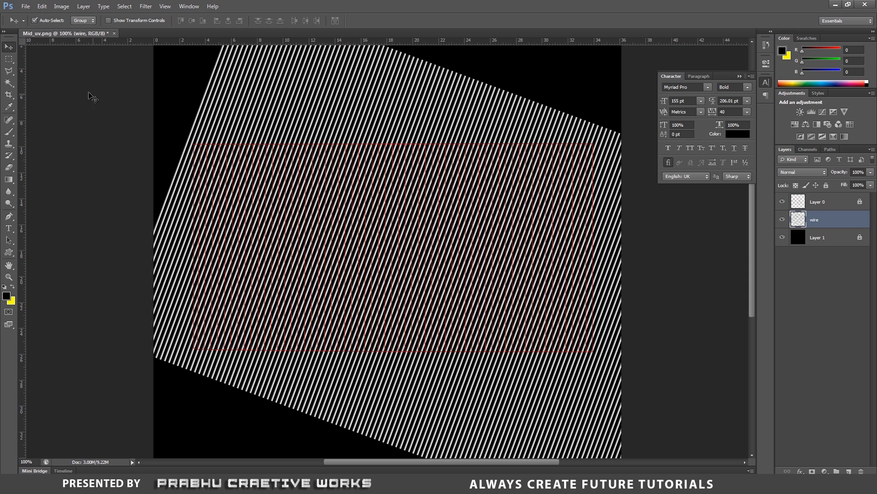
# Step: Draw a rectangular marquee selection tightly around the red UV layout
pyautogui.click(9, 58)
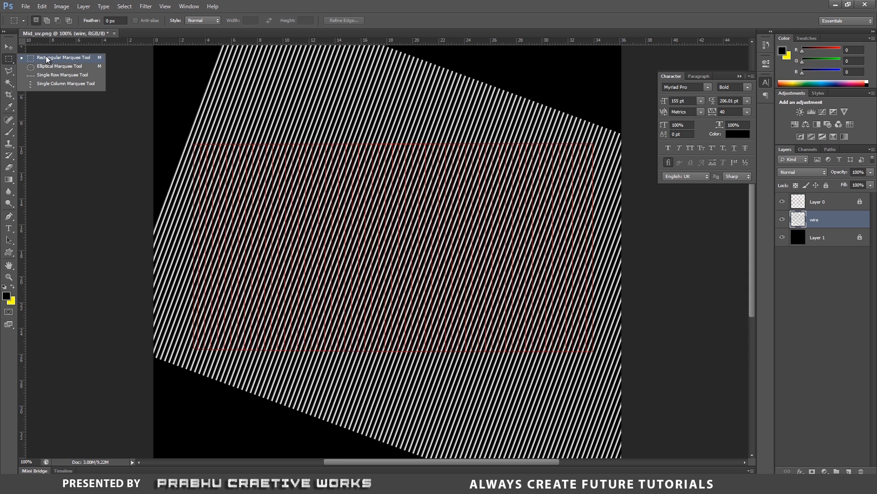
pyautogui.click(50, 58)
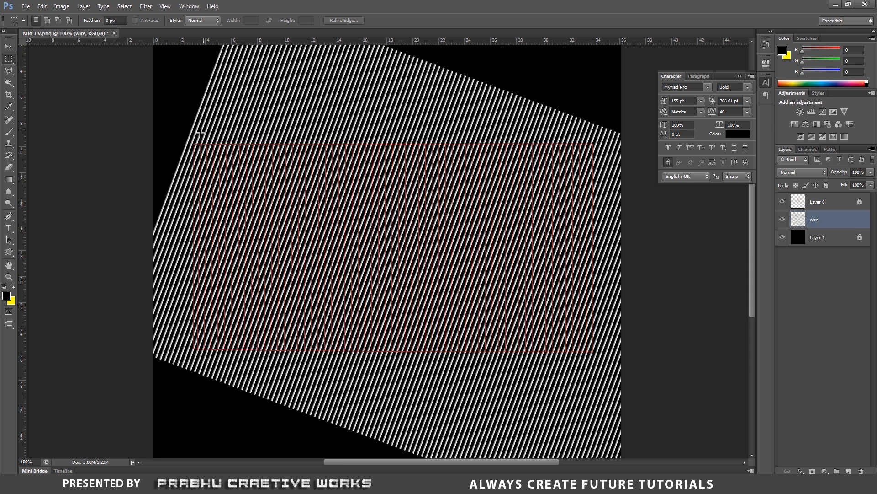
pyautogui.moveTo(191, 140); pyautogui.dragTo(596, 352)
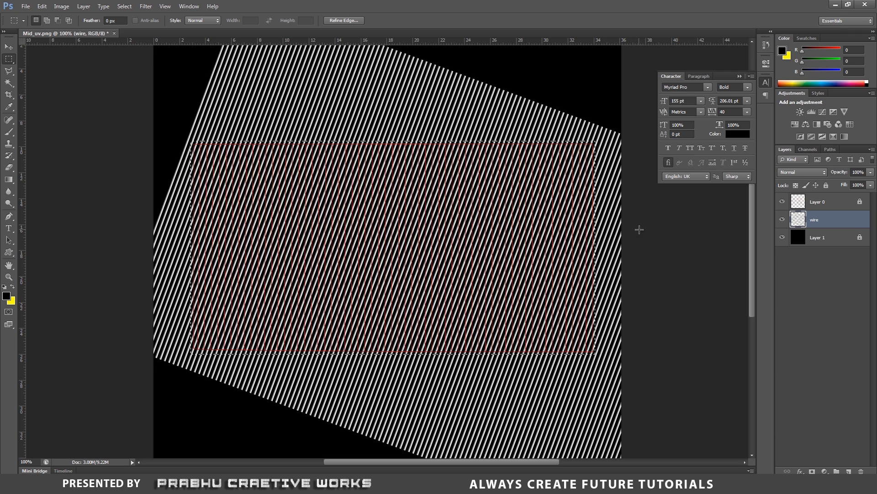
pyautogui.press('Delete')
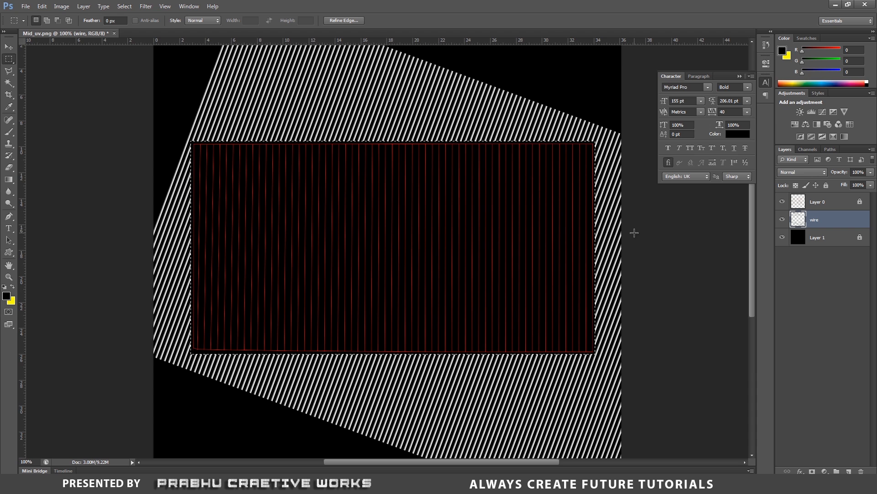
pyautogui.hotkey('ctrl', 'x')
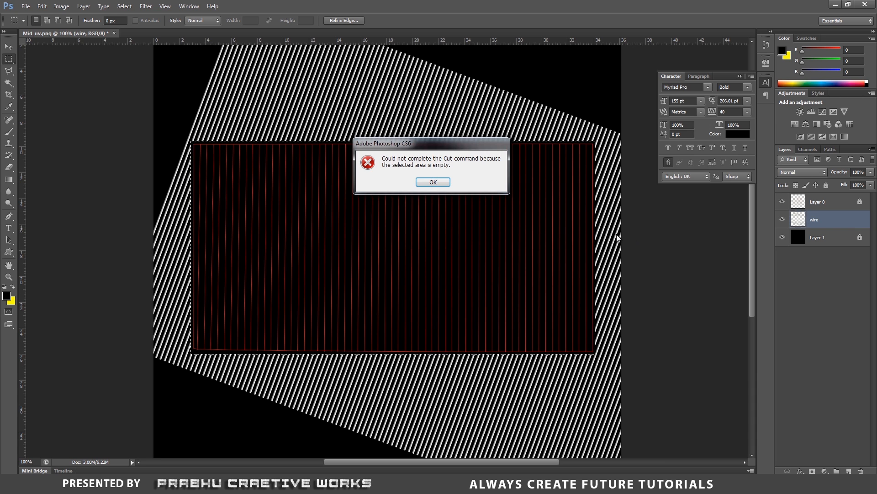
pyautogui.click(433, 182)
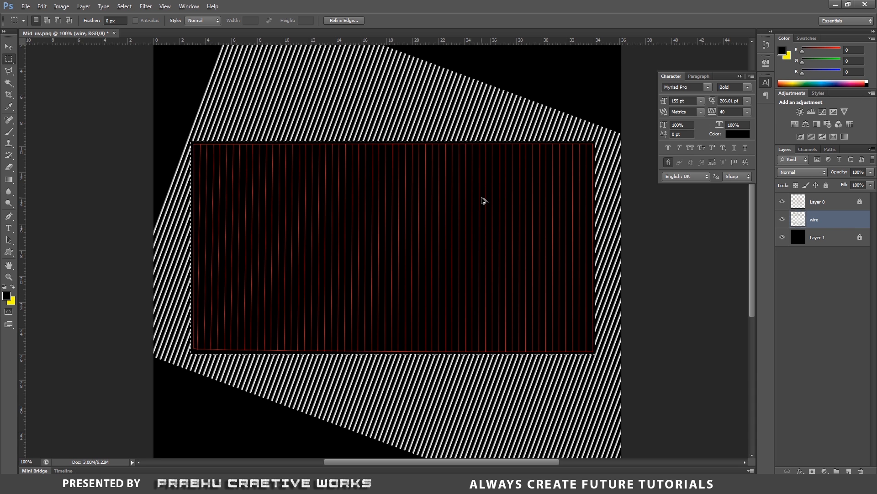
pyautogui.hotkey('ctrl', 'z')
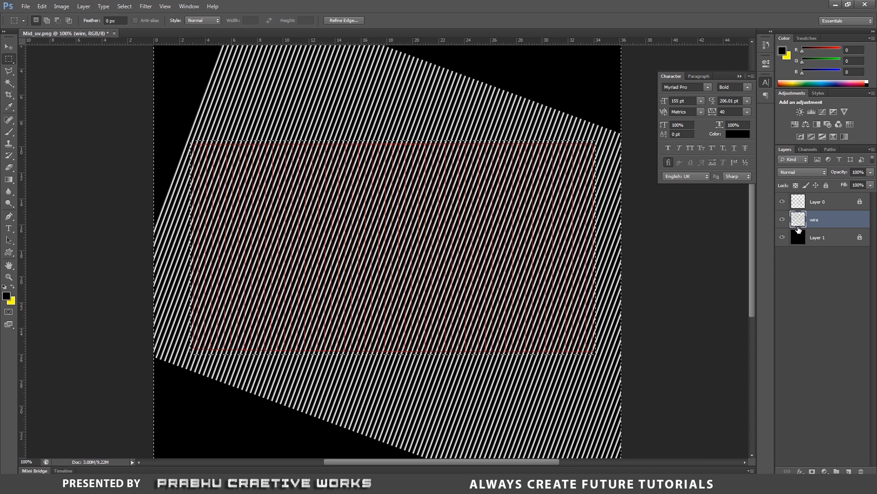
# Step: Invert the selection, delete the wire stripes outside the UV rectangle, and deselect
pyautogui.keyDown('ctrl'); pyautogui.click(798, 225); pyautogui.keyUp('ctrl')
pyautogui.press('Delete')
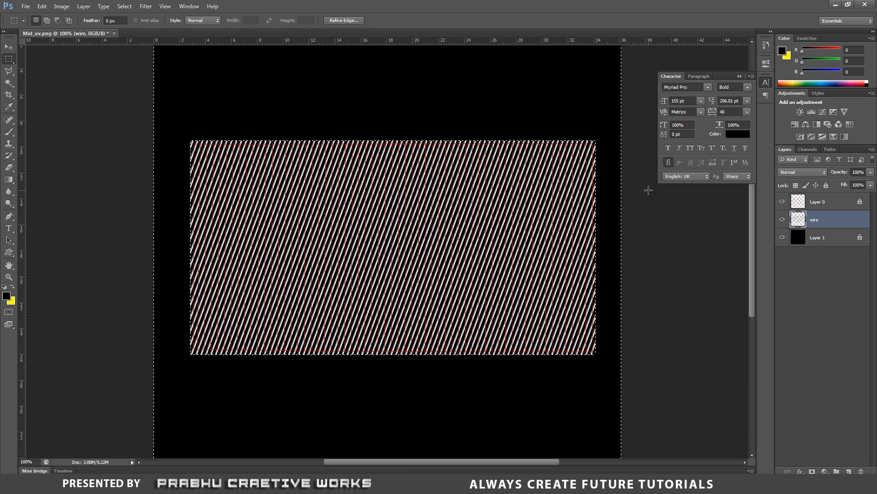
pyautogui.hotkey('ctrl', 'd')
# Step: Hide Layer 0, which holds the red UV lines
pyautogui.click(783, 202)
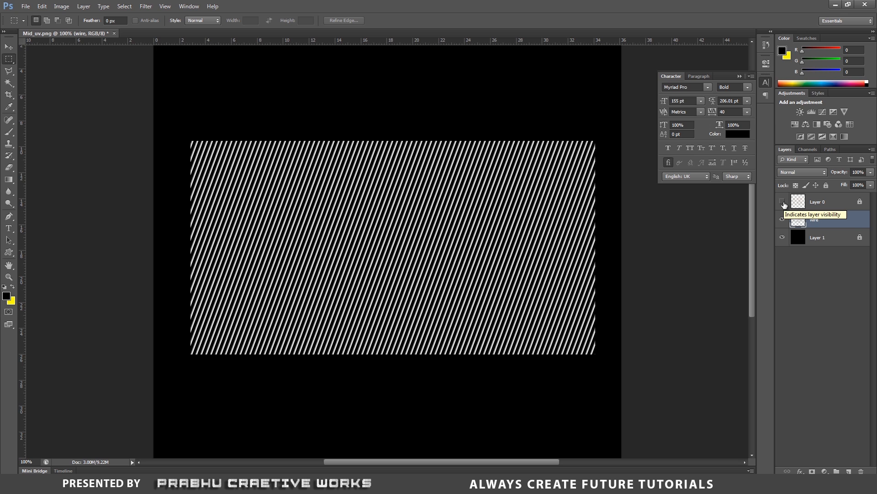
pyautogui.click(784, 202)
pyautogui.click(784, 203)
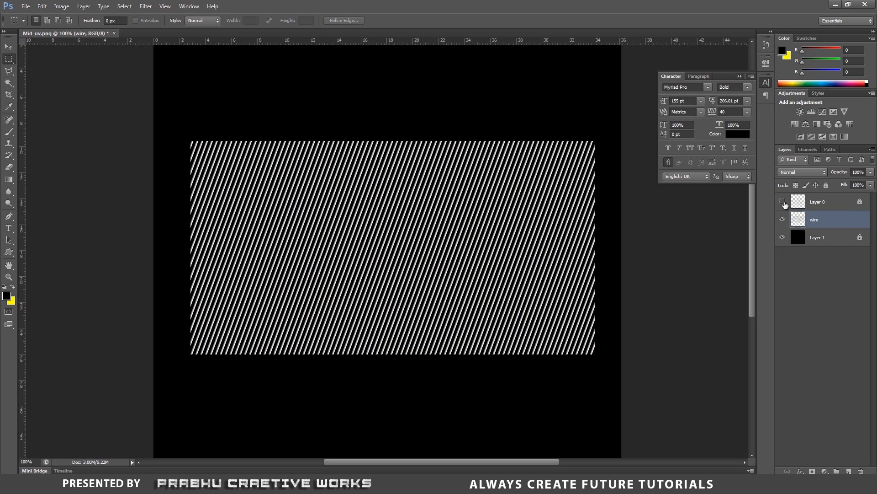
# Step: Save the layered document as the Photoshop file Mid_clr in the images folder with Maximize Compatibility
pyautogui.click(25, 6)
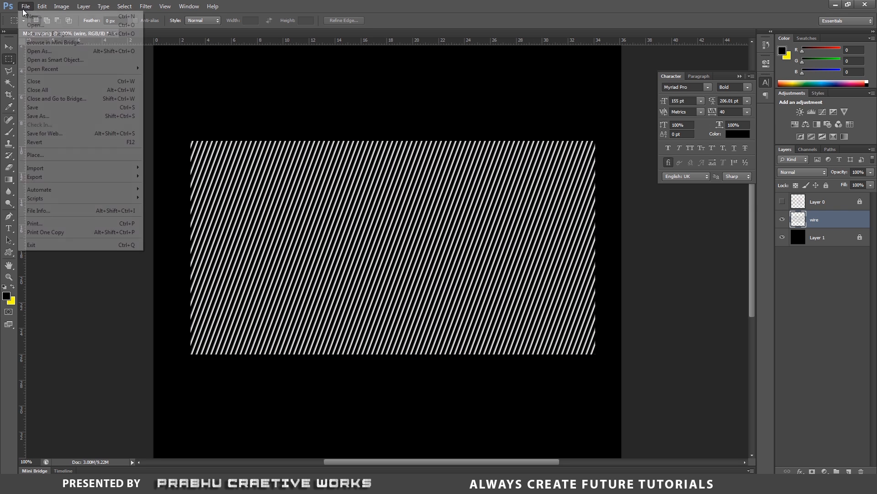
pyautogui.click(51, 116)
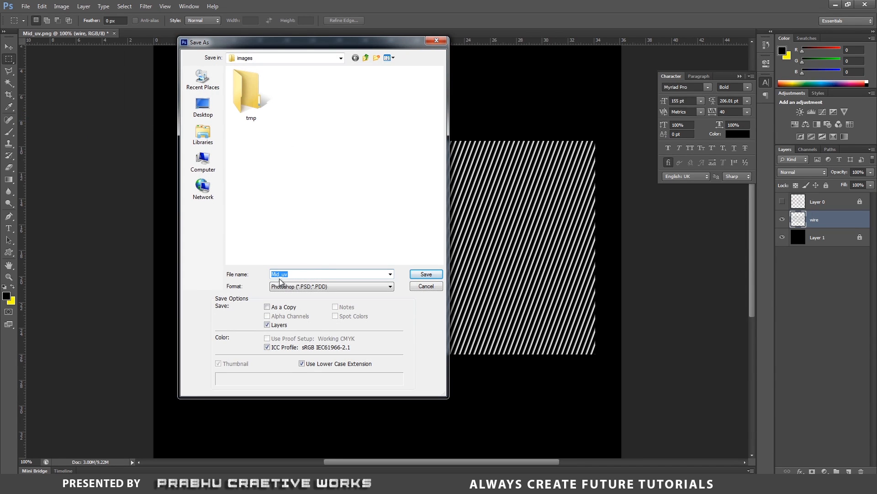
pyautogui.moveTo(282, 275); pyautogui.dragTo(304, 277)
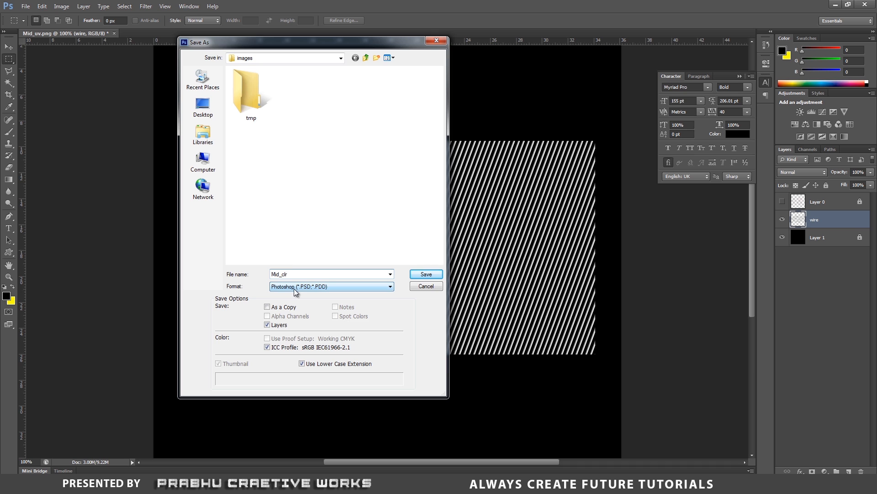
pyautogui.click(432, 275)
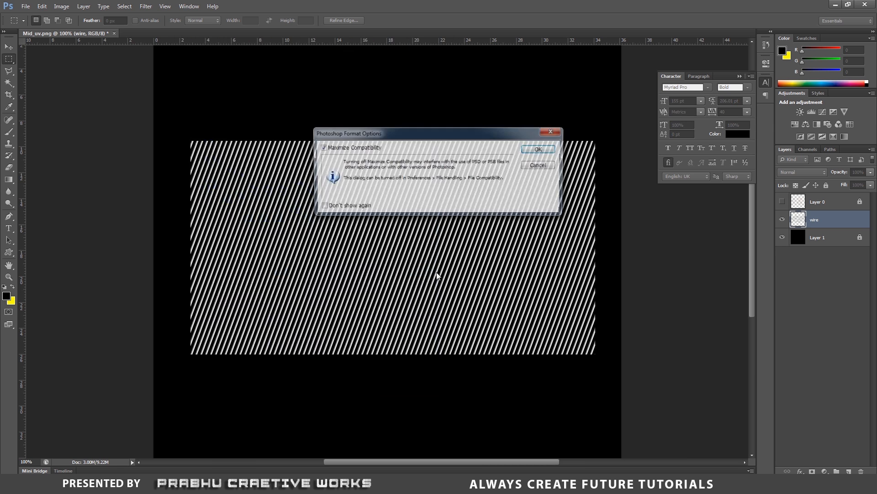
pyautogui.click(548, 152)
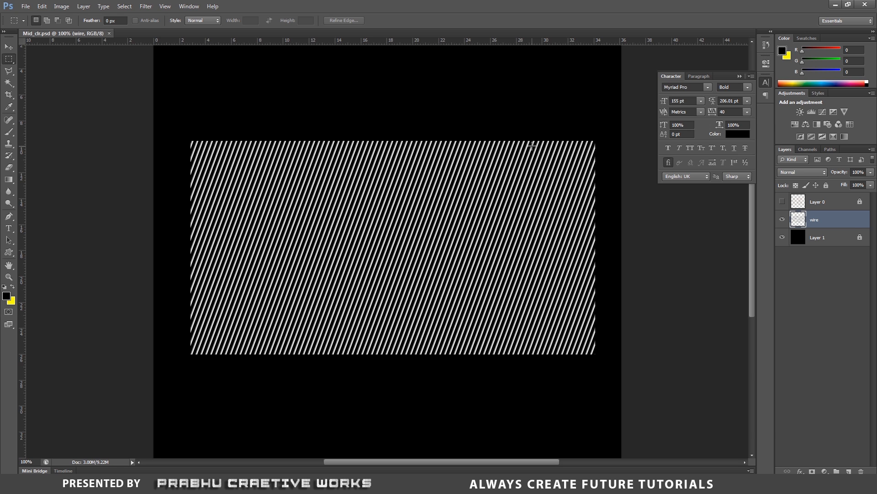
# Step: Save a Targa copy named Mid_clr.tga in the sourceimages folder at 24 bits/pixel
pyautogui.click(26, 6)
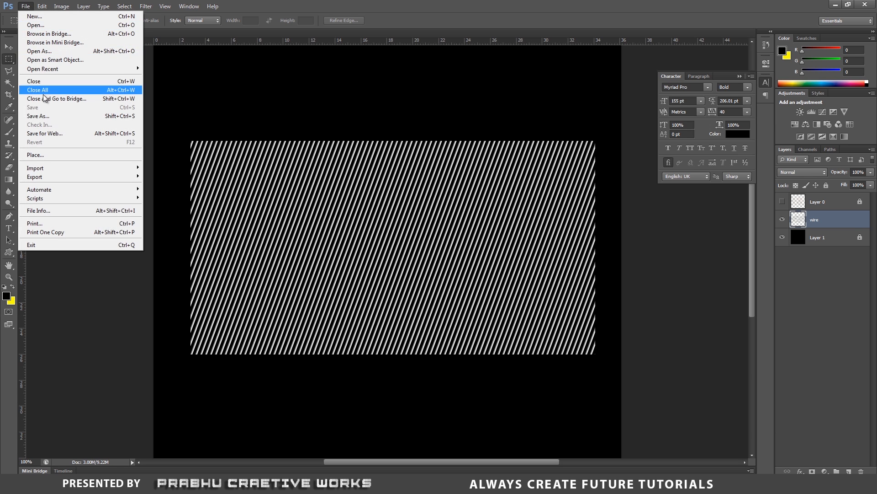
pyautogui.click(45, 117)
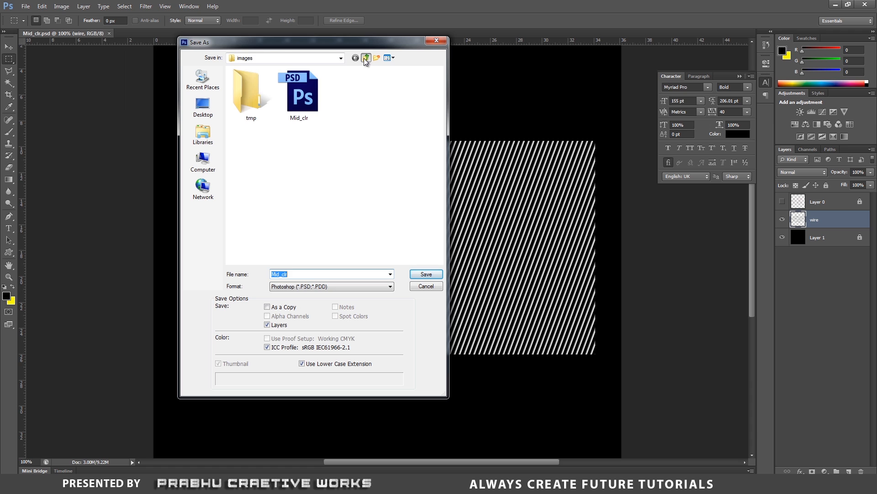
pyautogui.doubleClick(299, 185)
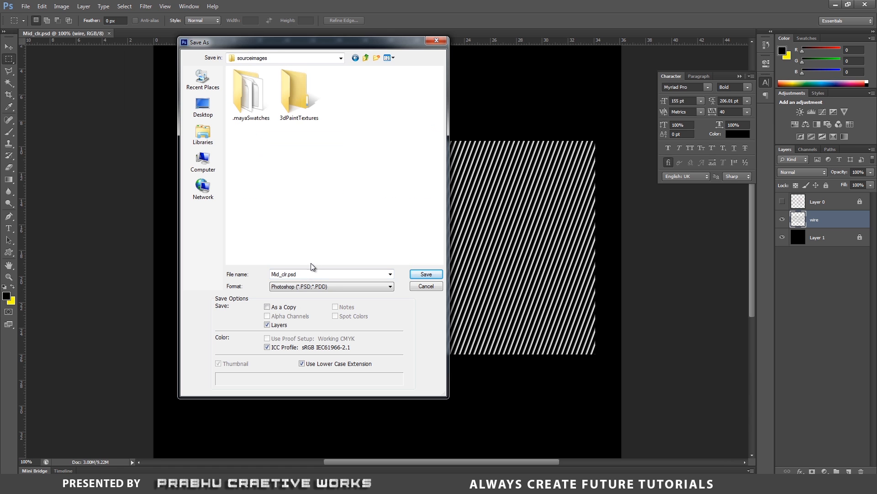
pyautogui.doubleClick(296, 274)
pyautogui.click(320, 286)
pyautogui.click(287, 411)
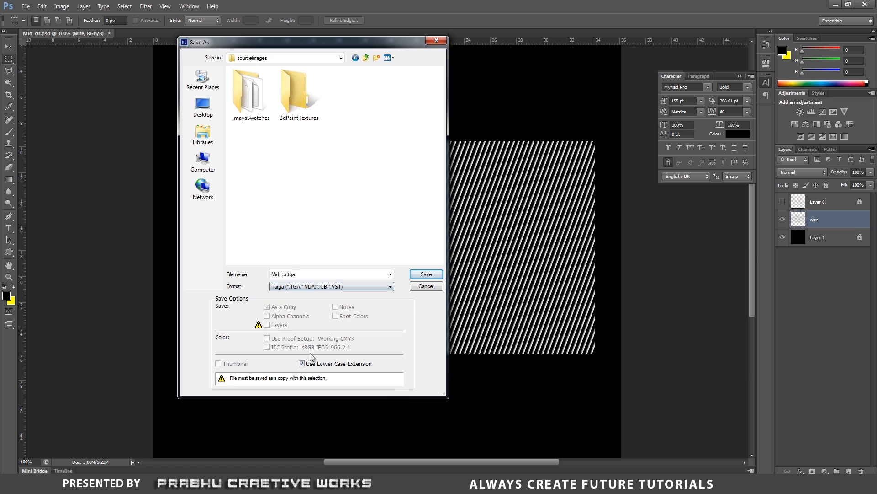
pyautogui.click(426, 274)
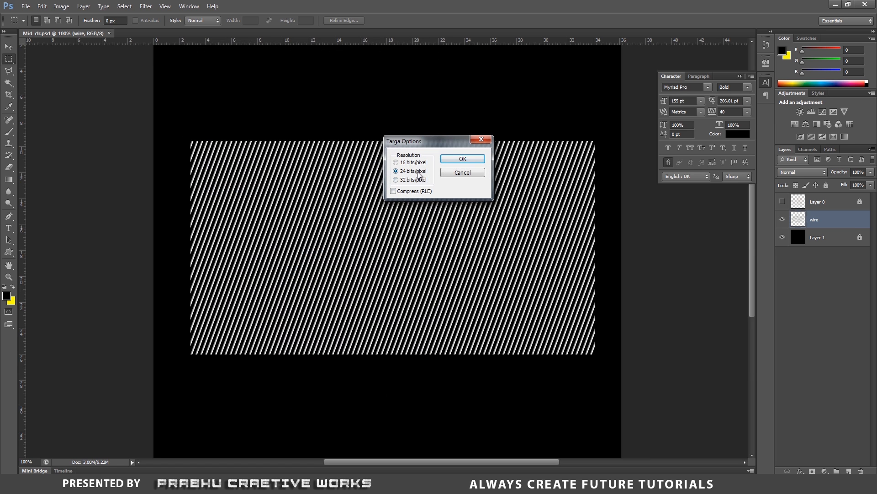
pyautogui.click(418, 173)
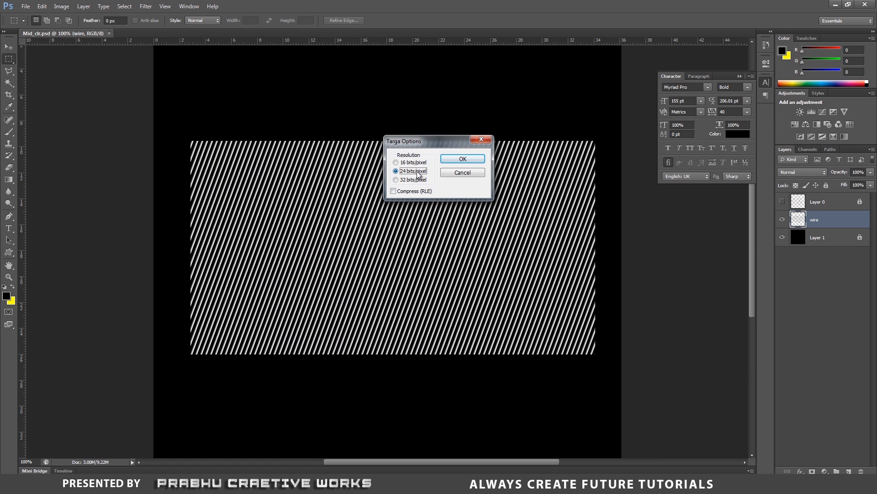
pyautogui.click(465, 161)
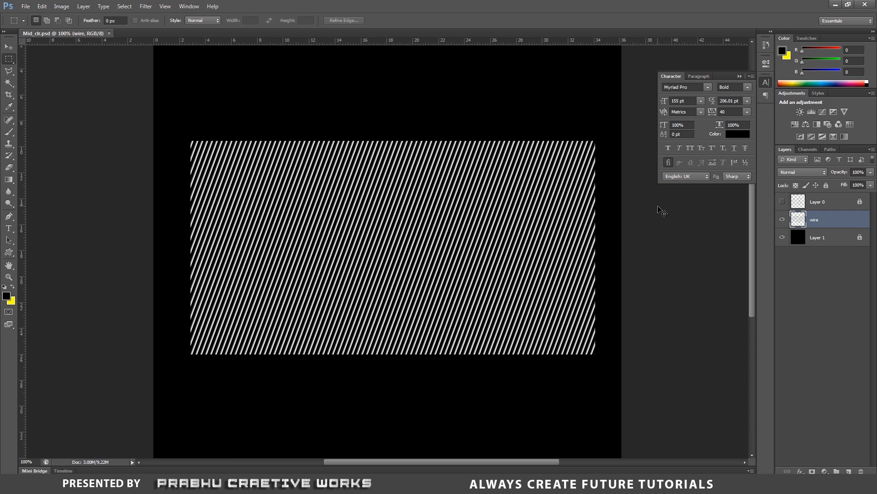
# Step: Load the wire layer's stripes as a selection and copy them to a new layer above it
pyautogui.hotkey('ctrl', '+')
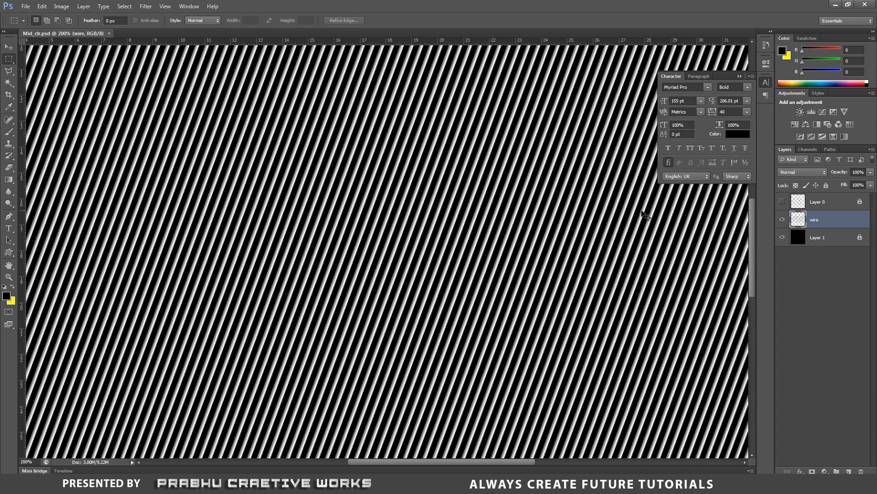
pyautogui.hotkey('ctrl', '-')
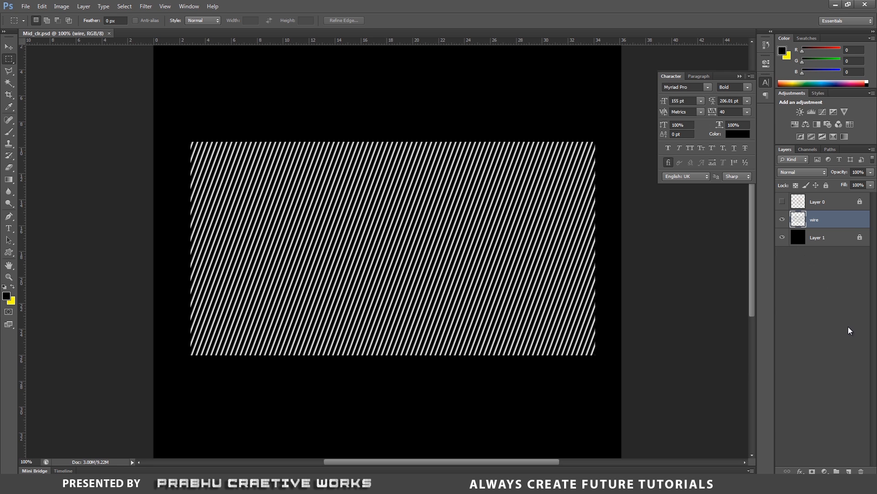
pyautogui.keyDown('ctrl'); pyautogui.click(799, 222); pyautogui.keyUp('ctrl')
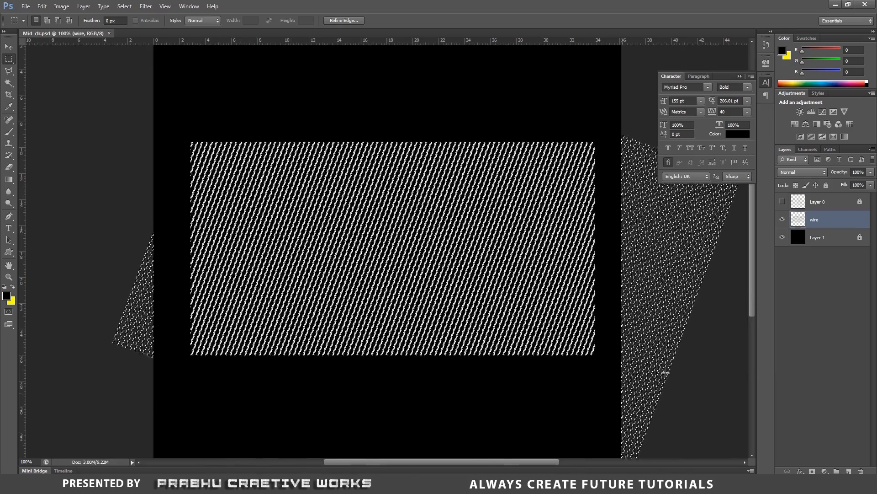
pyautogui.hotkey('ctrl', 'j')
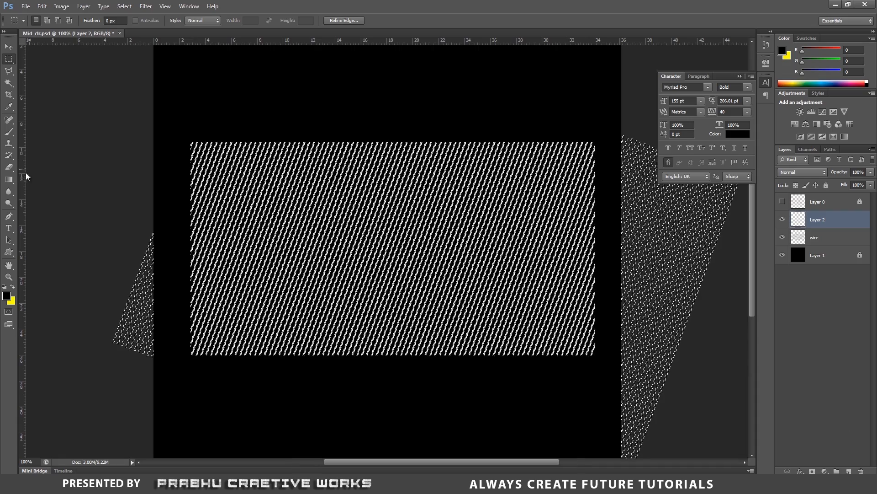
# Step: Set the foreground colour to white (ffffff), fill the selected stripes on Layer 2 with the Paint Bucket, and deselect
pyautogui.click(10, 179)
pyautogui.click(50, 186)
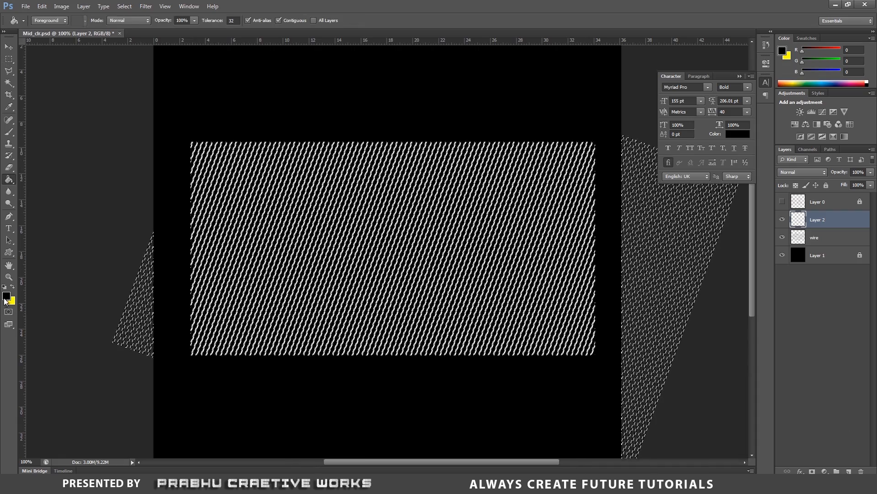
pyautogui.click(7, 296)
pyautogui.click(611, 154)
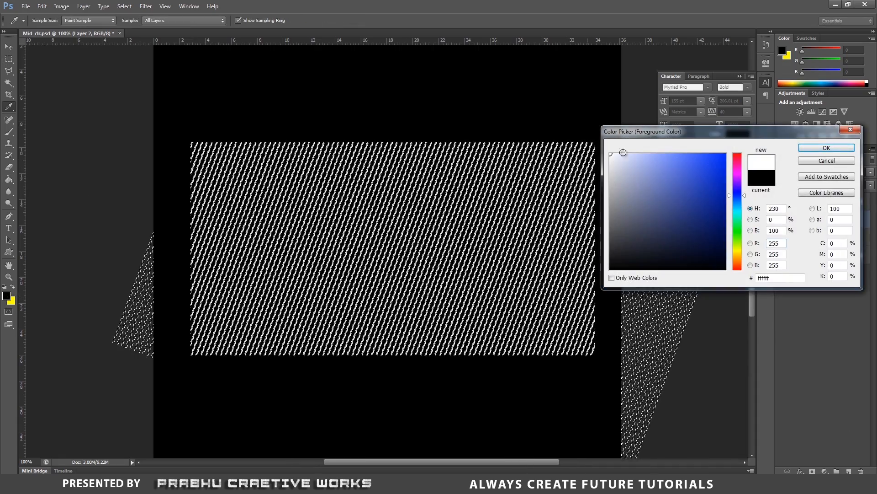
pyautogui.moveTo(779, 277); pyautogui.dragTo(739, 279)
pyautogui.click(841, 148)
pyautogui.click(486, 185)
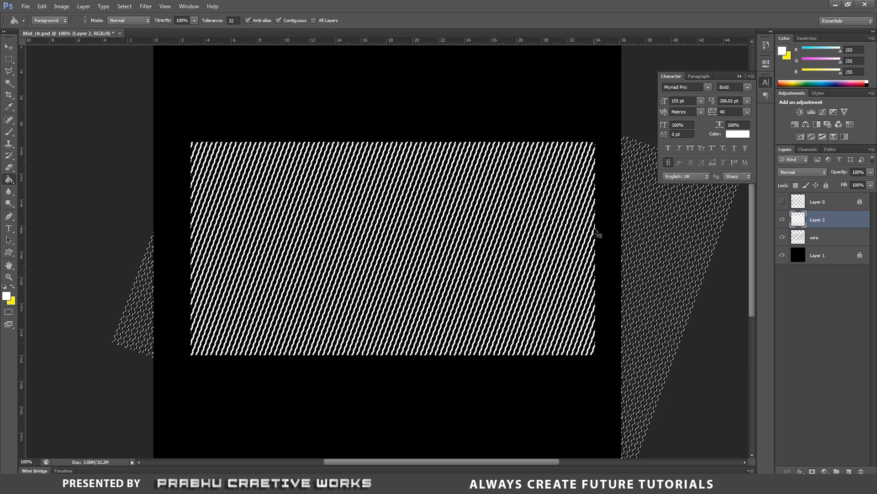
pyautogui.hotkey('ctrl', 'd')
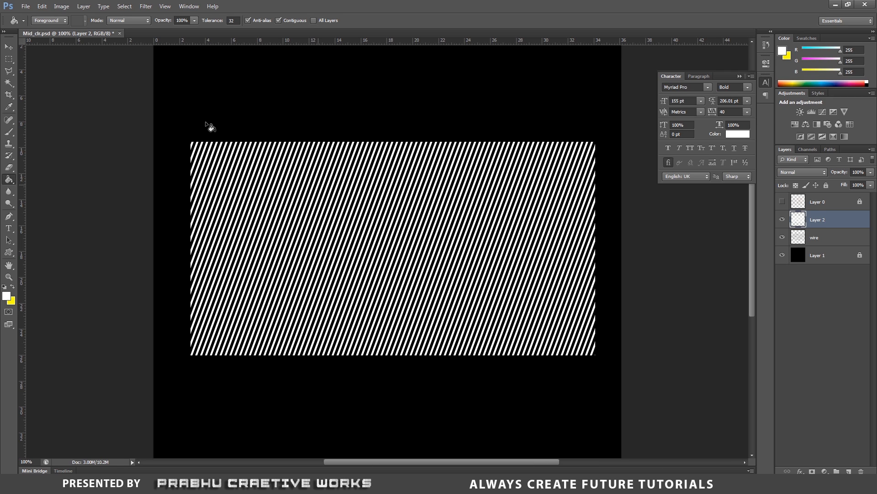
# Step: Save the layered document under the new name Mid_trans as a Photoshop file in the images folder
pyautogui.click(24, 6)
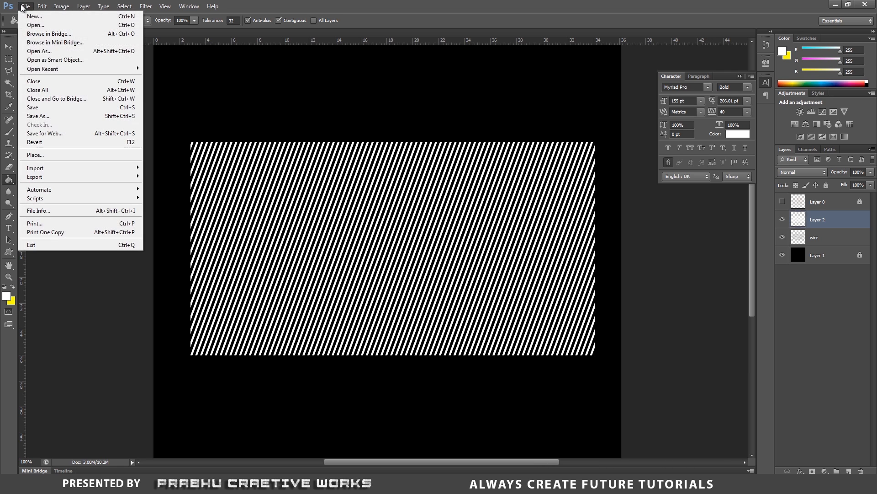
pyautogui.click(52, 115)
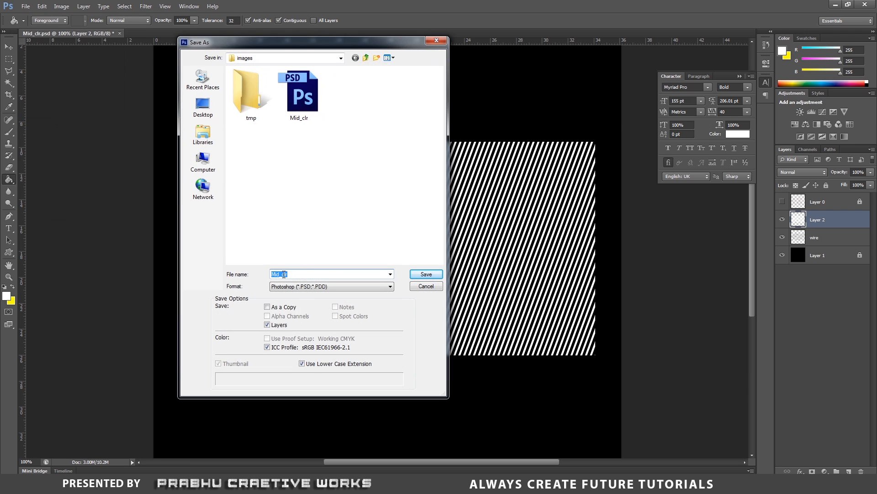
pyautogui.moveTo(282, 274); pyautogui.dragTo(291, 275)
pyautogui.write('trans')
pyautogui.click(429, 275)
pyautogui.click(540, 150)
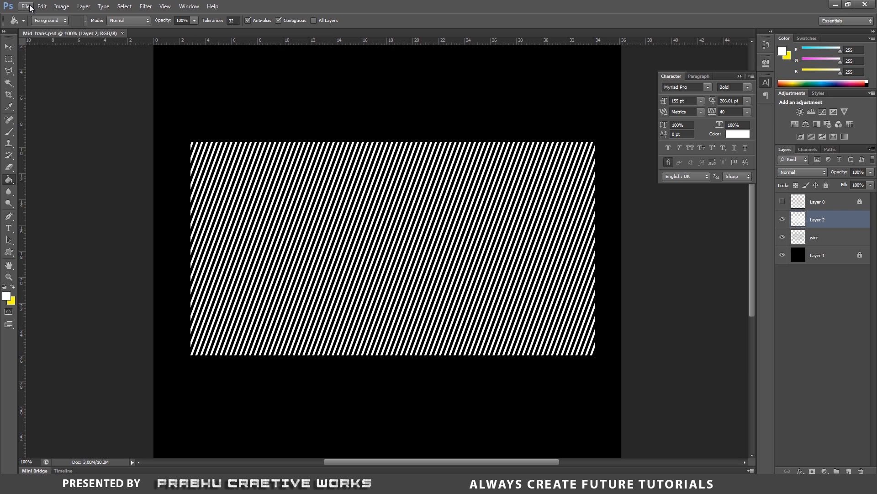
# Step: Save a Targa copy named Mid_trans.tga in the sourceimages folder at 24 bits/pixel
pyautogui.click(26, 6)
pyautogui.click(51, 116)
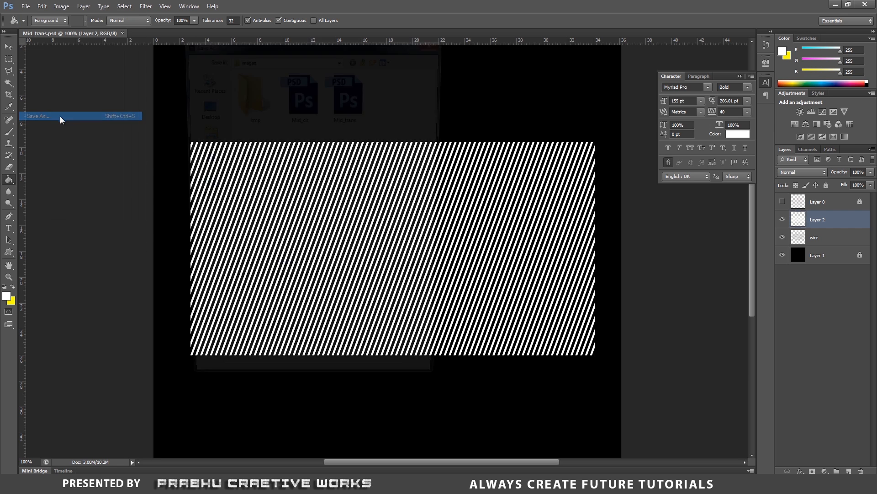
pyautogui.click(365, 57)
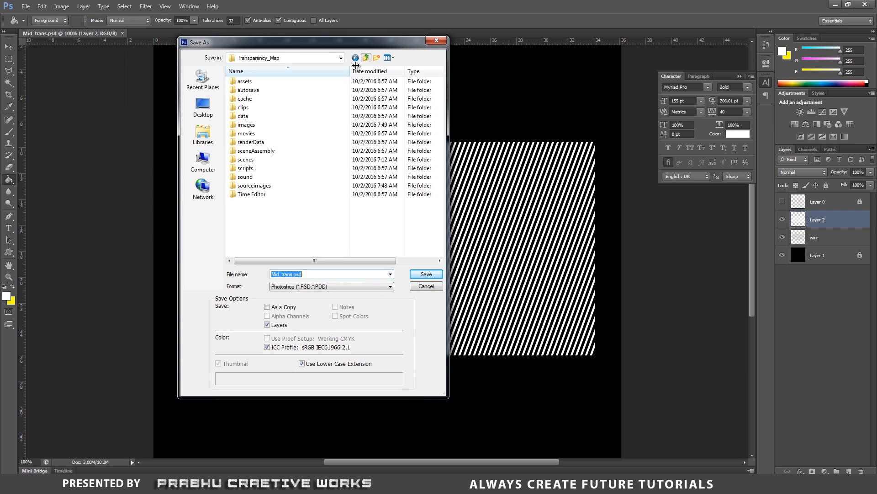
pyautogui.doubleClick(268, 187)
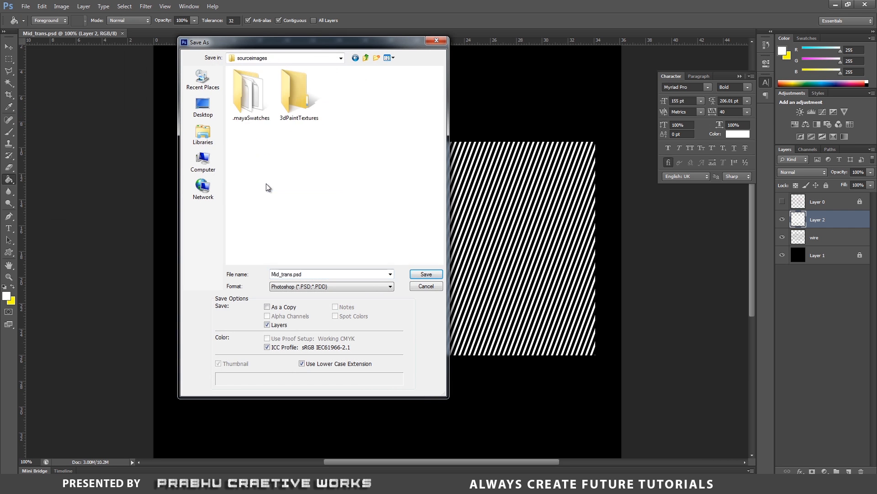
pyautogui.click(329, 274)
pyautogui.click(304, 287)
pyautogui.click(283, 408)
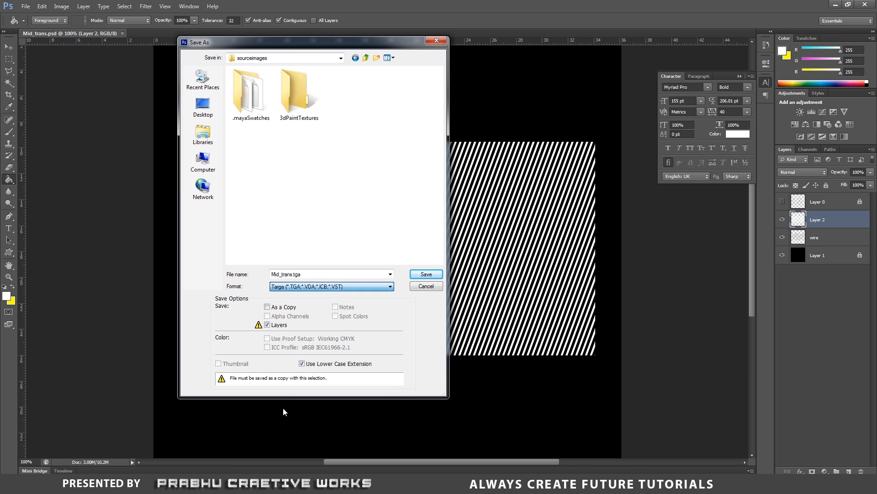
pyautogui.click(425, 273)
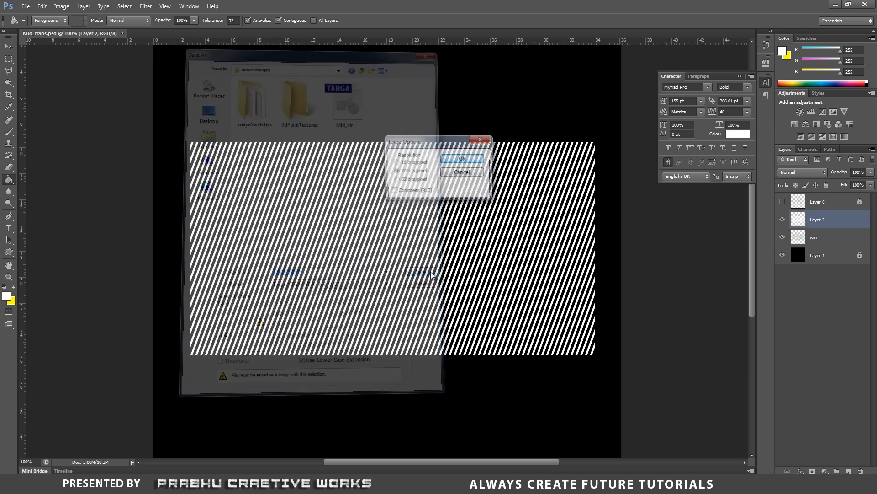
pyautogui.click(477, 159)
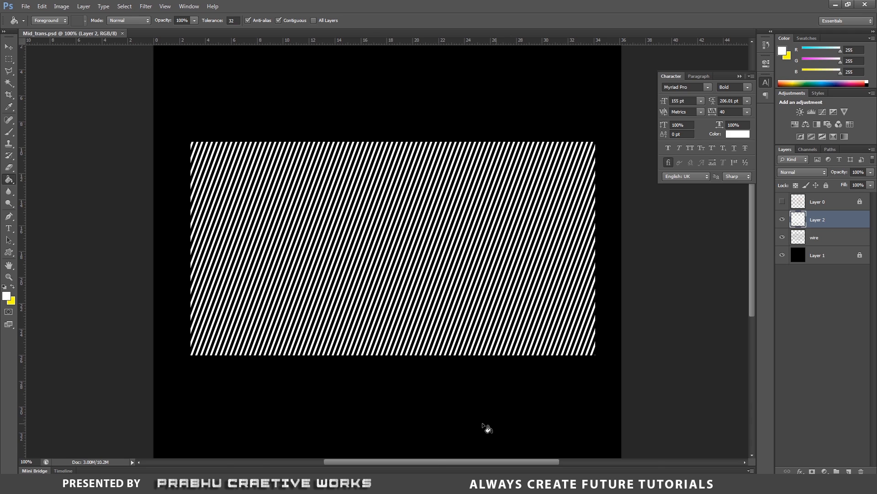
# Step: Switch to Maya, close the UV Editor, return the mid mesh to object mode and assign it a new Arnold aiStandard material
pyautogui.hotkey('alt', 'Tab')
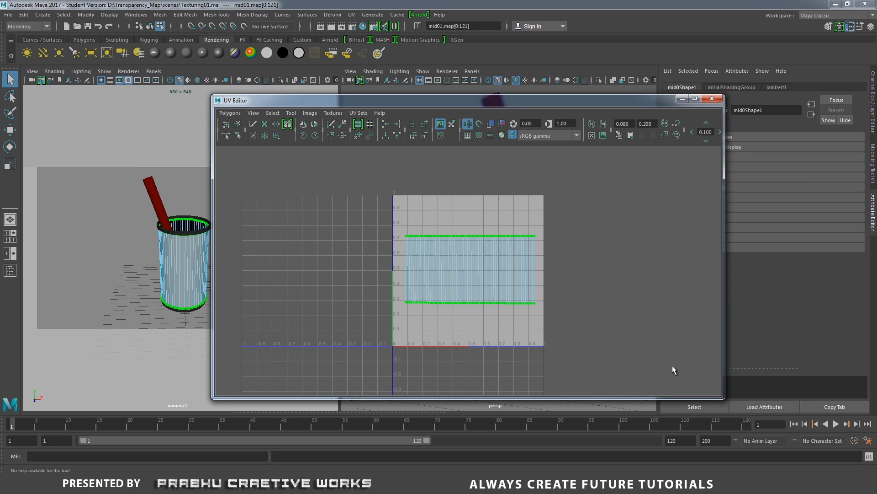
pyautogui.click(712, 99)
pyautogui.moveTo(562, 230); pyautogui.dragTo(610, 209, button='right')
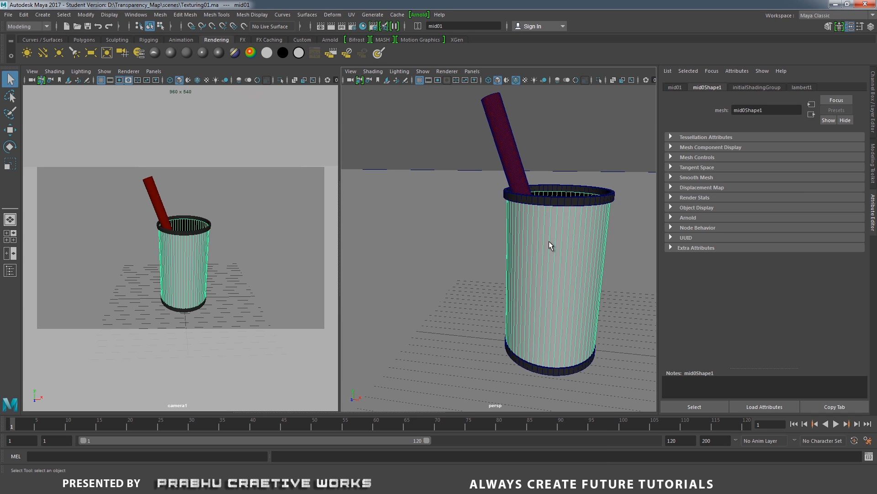
pyautogui.moveTo(575, 221); pyautogui.dragTo(571, 455, button='right')
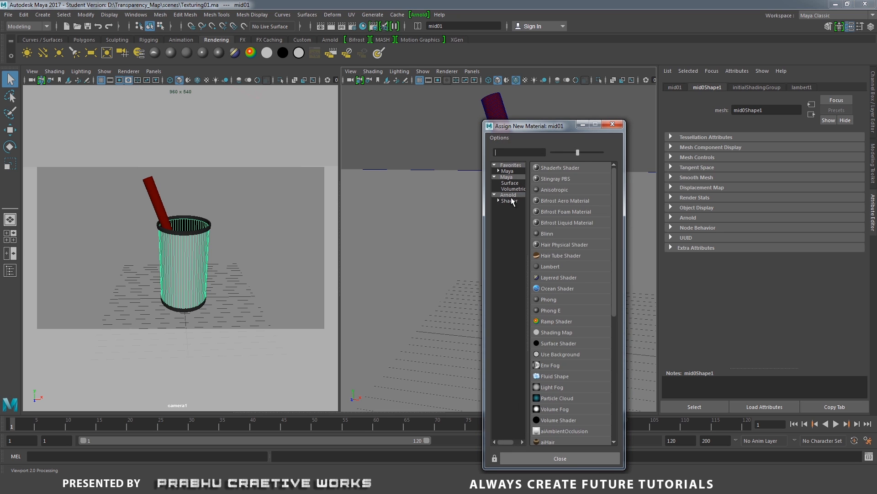
pyautogui.click(509, 195)
pyautogui.click(553, 223)
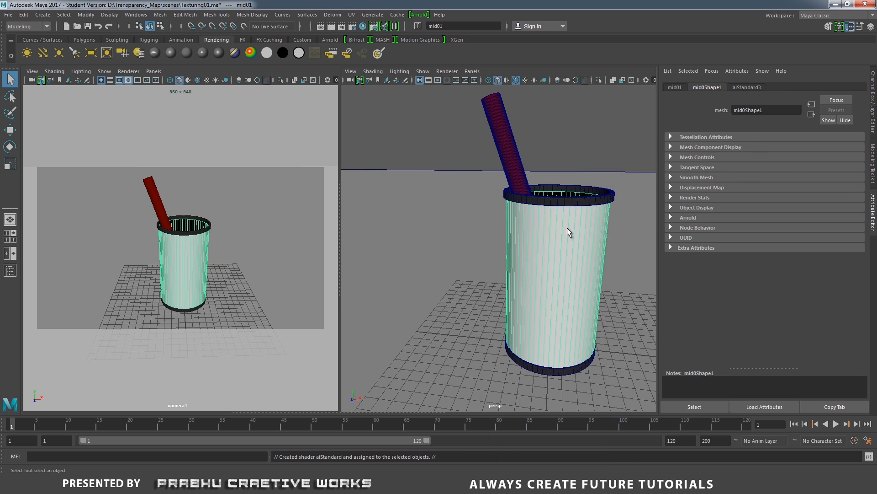
# Step: Start an Arnold RenderView render of the scene and rename the mid mesh's shader mid_aiStandard3
pyautogui.click(416, 14)
pyautogui.click(438, 29)
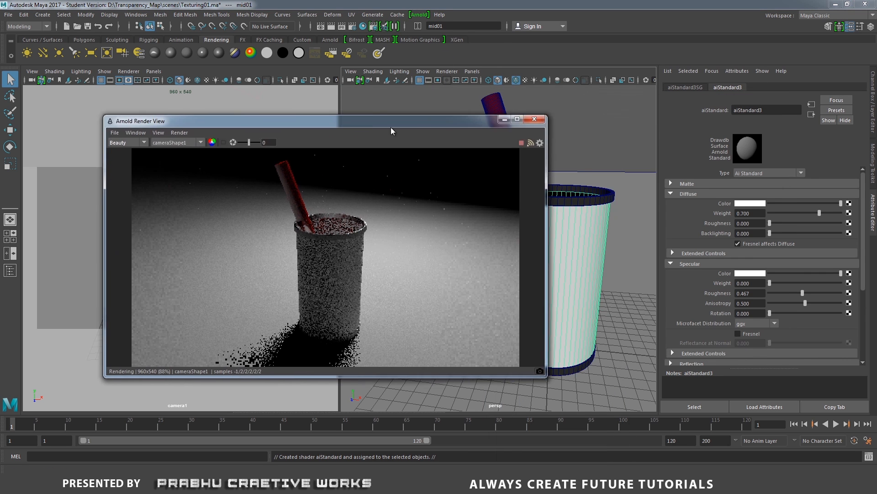
pyautogui.moveTo(391, 127); pyautogui.dragTo(293, 134)
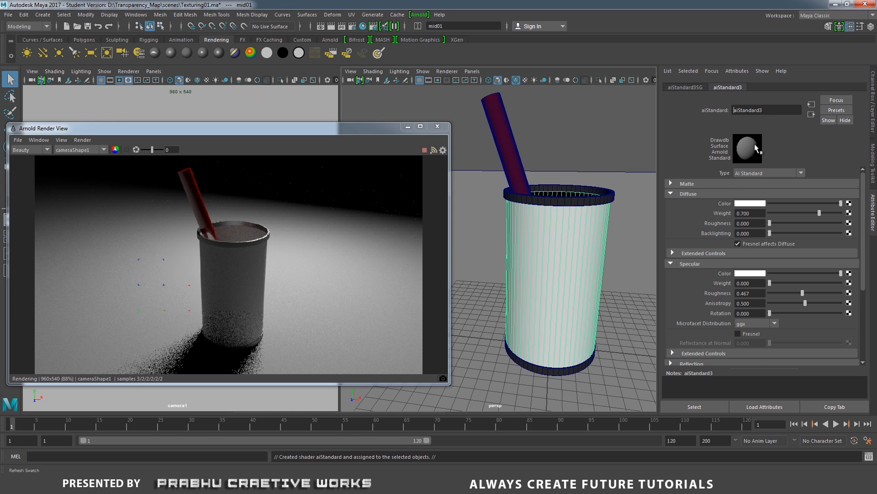
pyautogui.write('mid_')
pyautogui.press('Return')
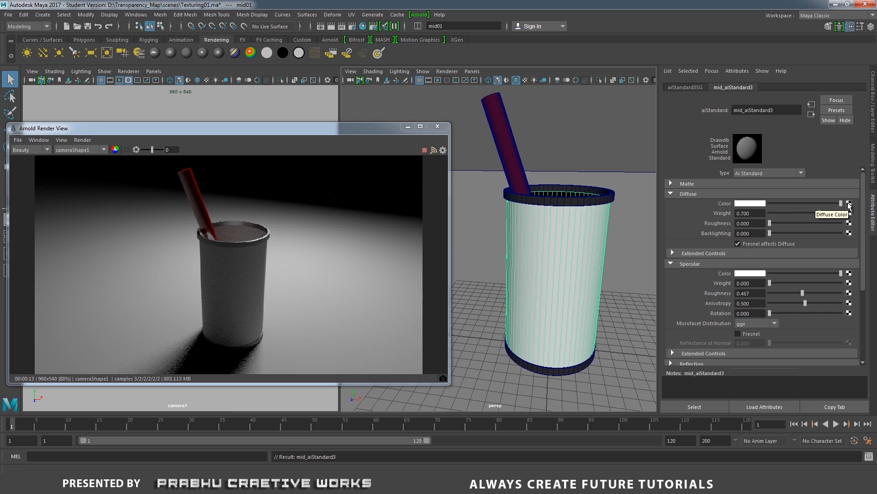
# Step: Map the shader's diffuse Color with a file texture using filter type Off and the image Mid_clr.tga from sourceimages
pyautogui.click(849, 203)
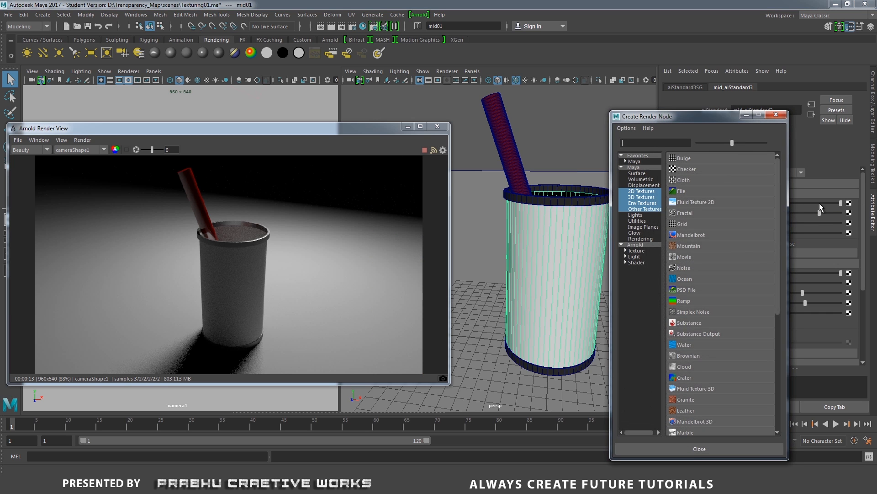
pyautogui.click(687, 191)
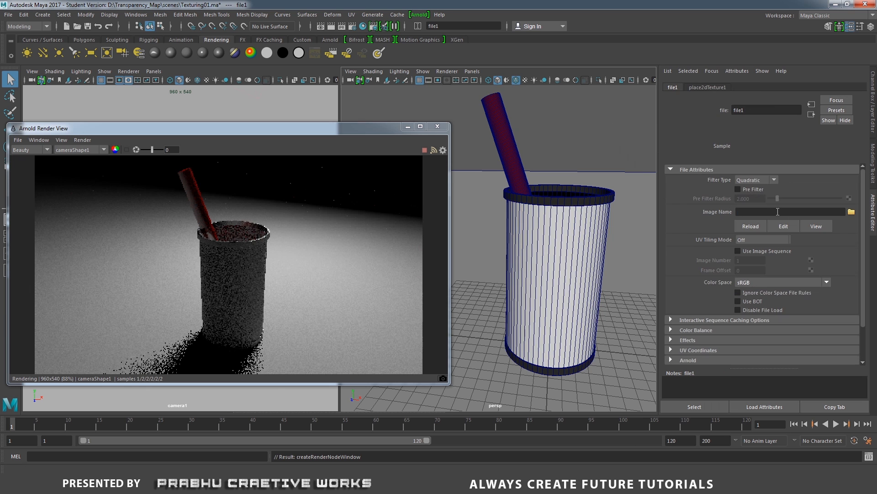
pyautogui.click(764, 183)
pyautogui.click(755, 189)
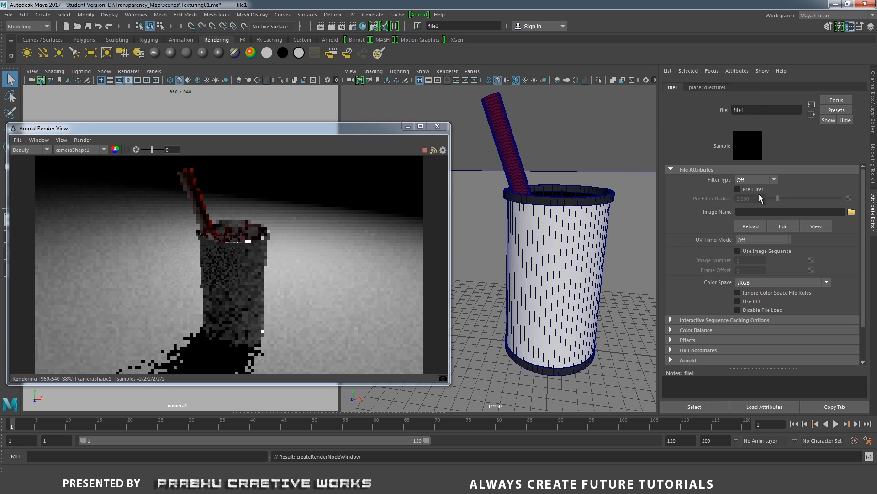
pyautogui.click(852, 212)
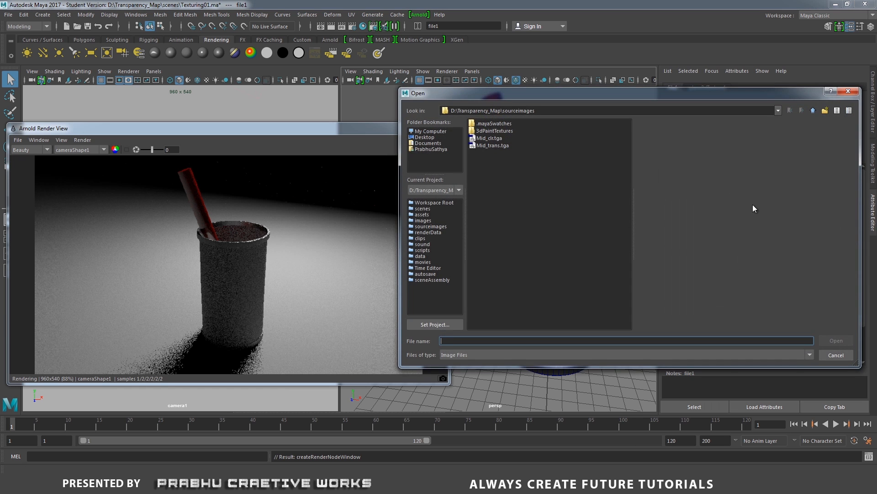
pyautogui.click(492, 140)
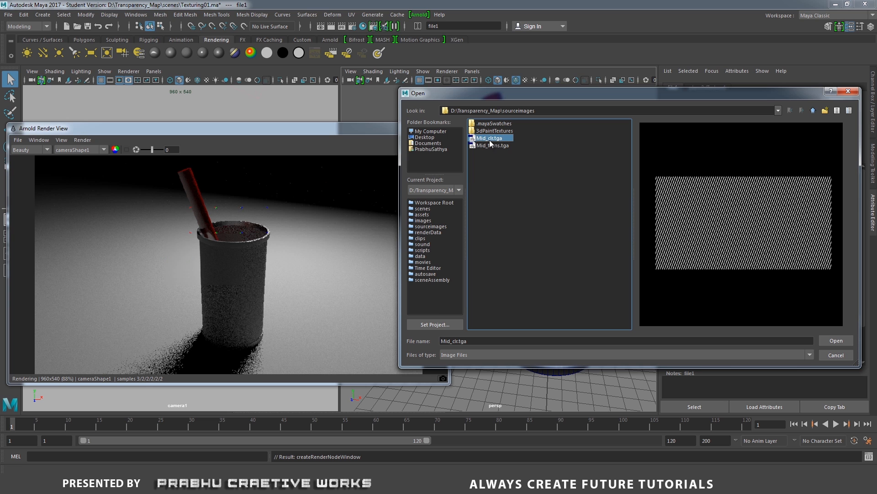
pyautogui.click(847, 341)
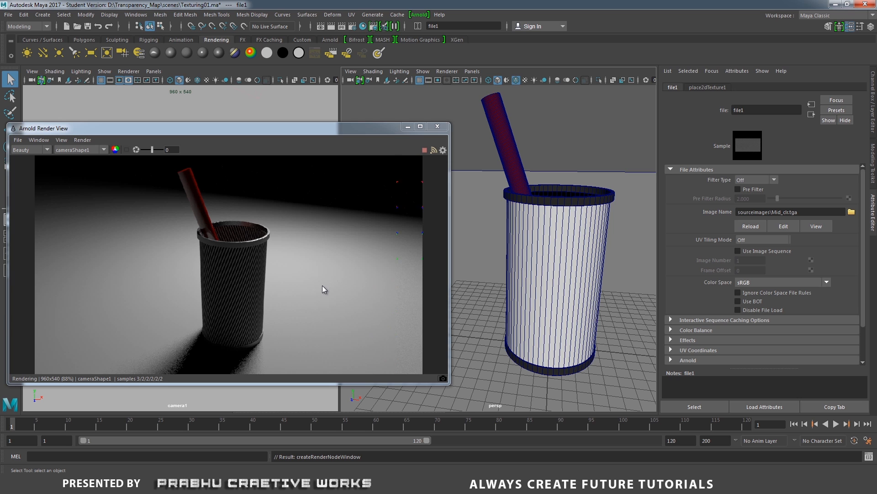
pyautogui.moveTo(301, 131); pyautogui.dragTo(342, 95)
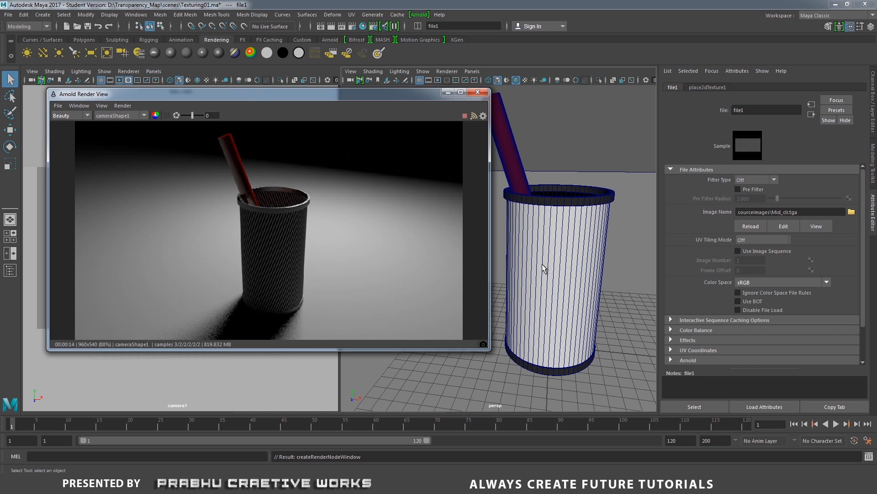
# Step: Map the mid shader's Opacity under Refraction with a file texture using filter type Off and the image Mid_trans.tga
pyautogui.click(591, 259)
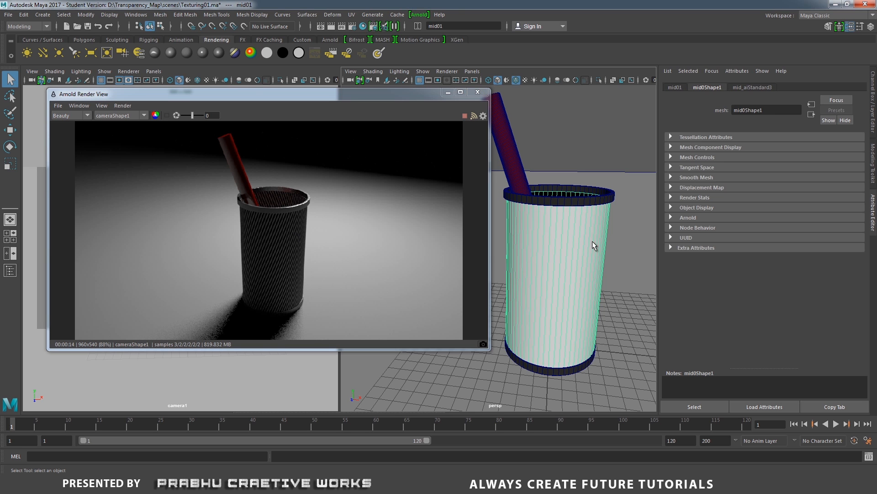
pyautogui.click(754, 87)
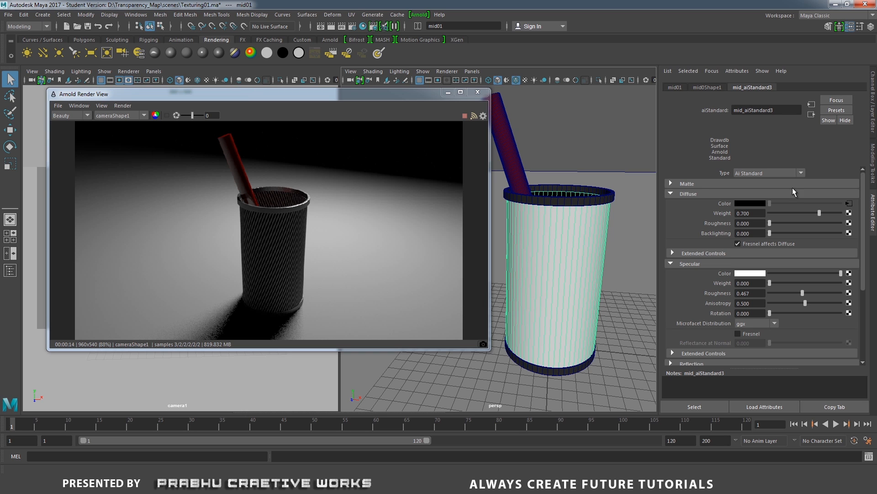
pyautogui.moveTo(863, 224); pyautogui.dragTo(868, 289)
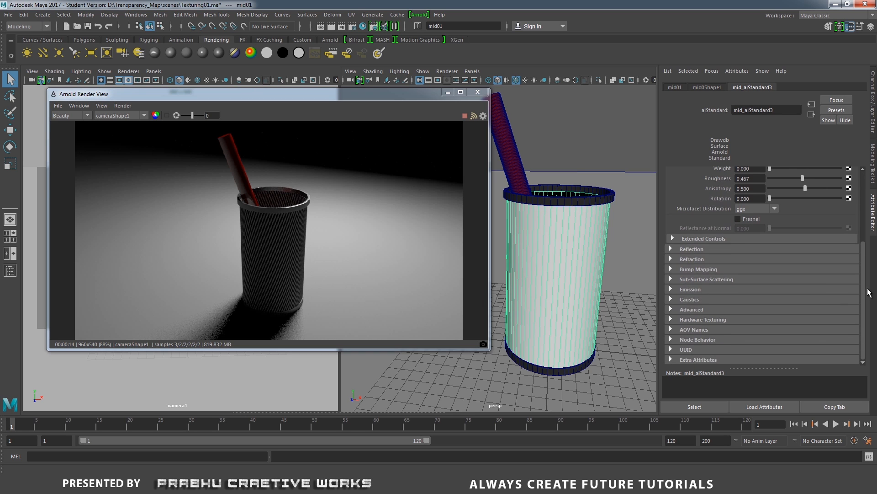
pyautogui.click(685, 259)
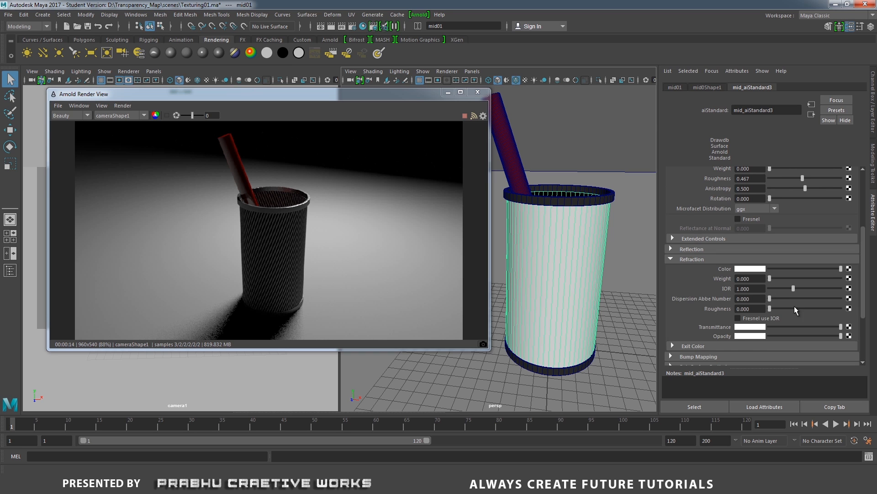
pyautogui.click(848, 336)
pyautogui.click(681, 191)
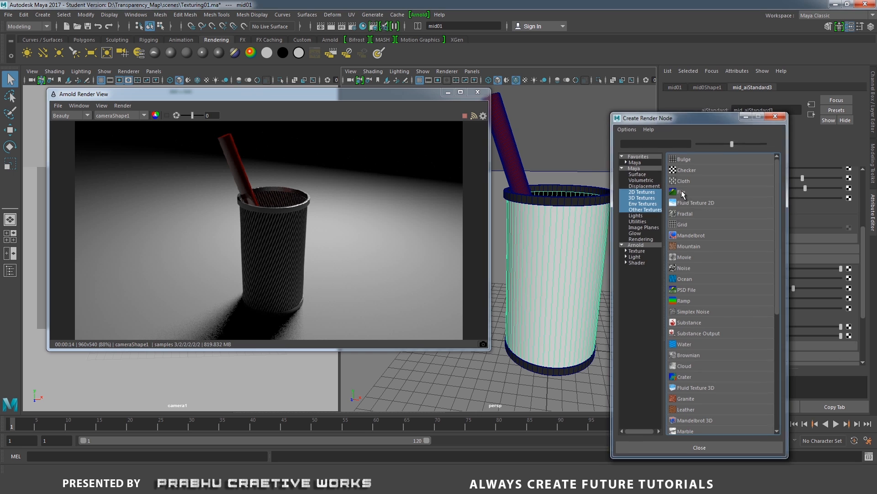
pyautogui.click(754, 180)
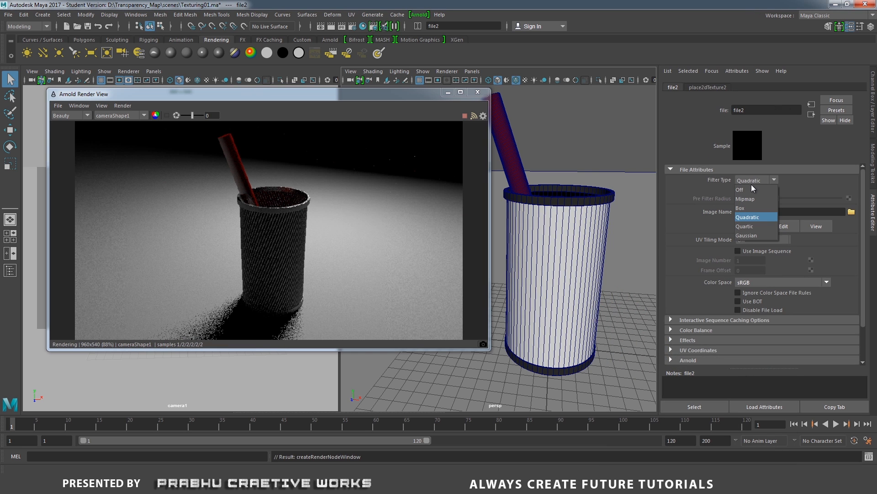
pyautogui.click(749, 188)
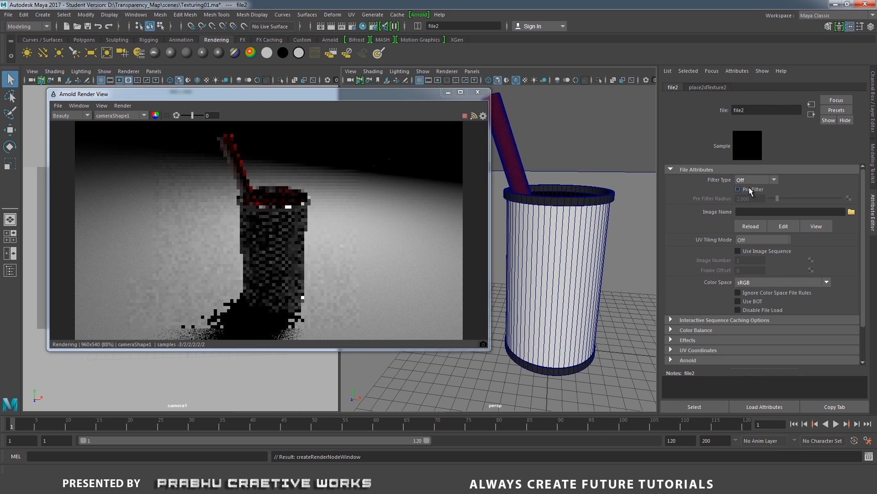
pyautogui.click(851, 212)
pyautogui.click(492, 145)
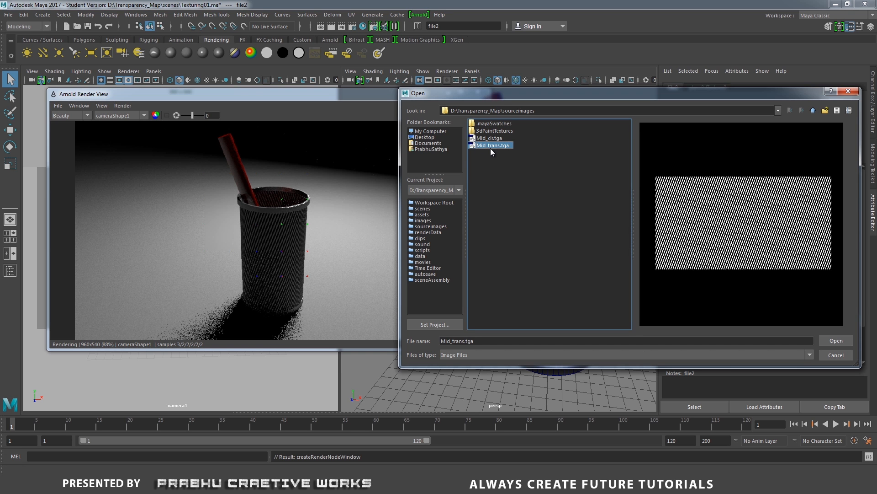
pyautogui.click(835, 341)
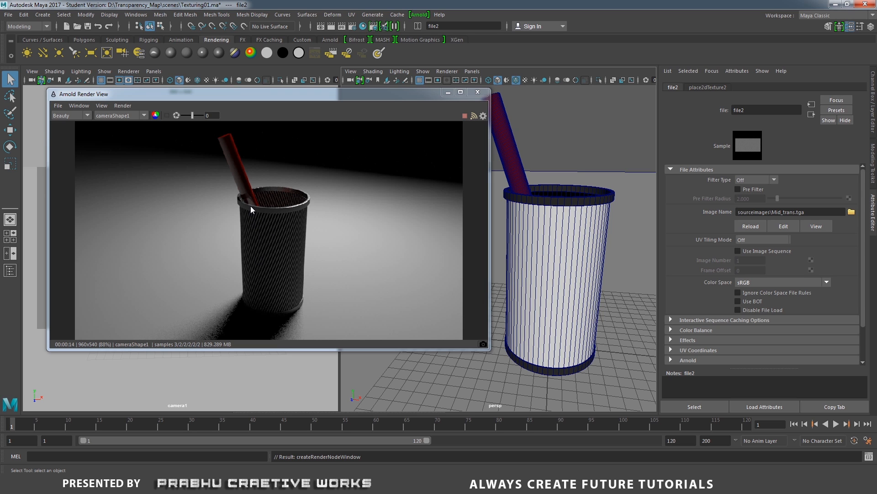
# Step: Expand the render view's snapshot area, turn off Opaque in the mid mesh shape's Arnold attributes, and return to its shader
pyautogui.click(483, 346)
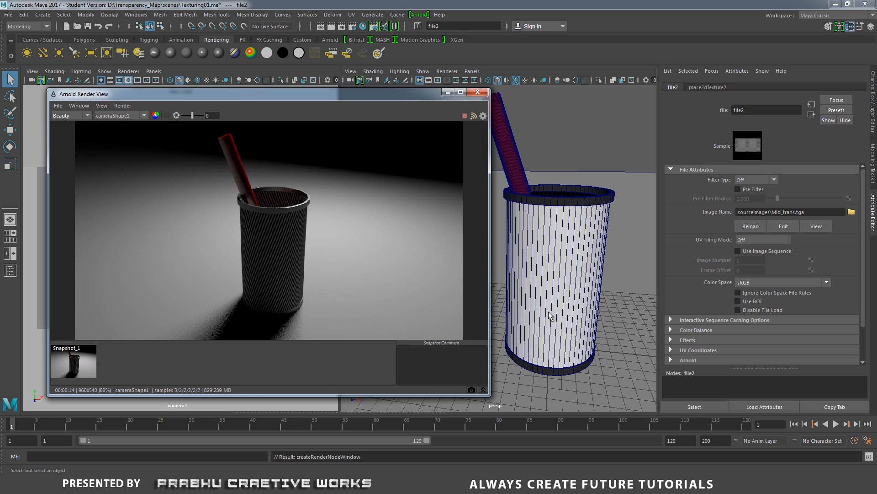
pyautogui.click(569, 254)
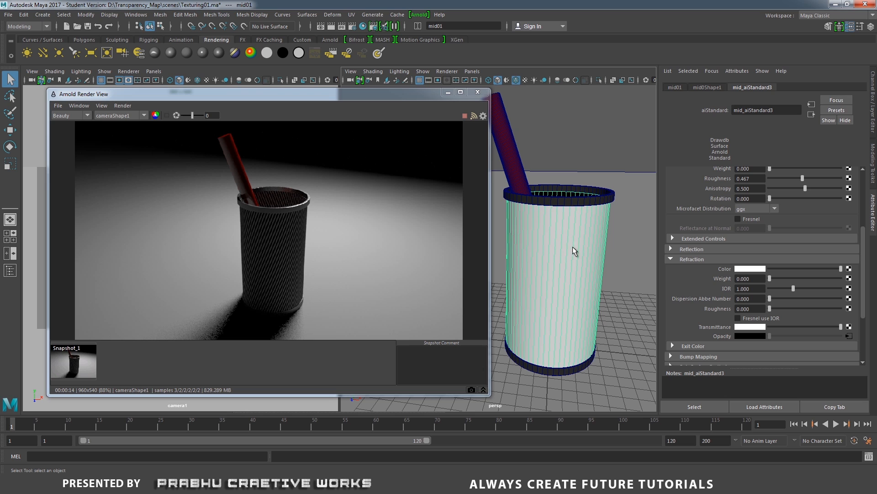
pyautogui.click(697, 87)
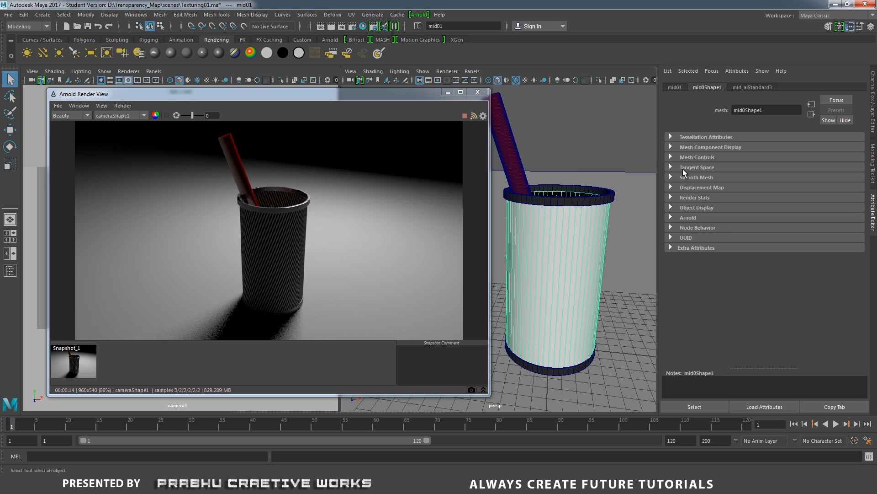
pyautogui.click(687, 217)
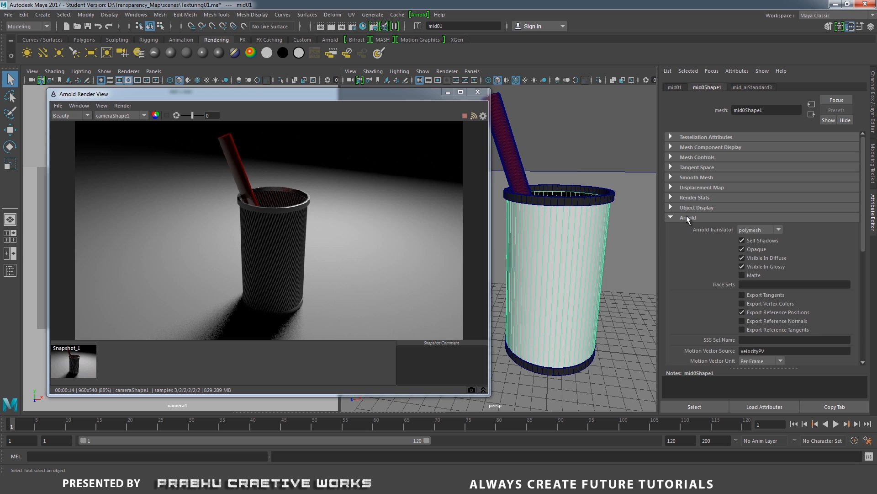
pyautogui.click(742, 249)
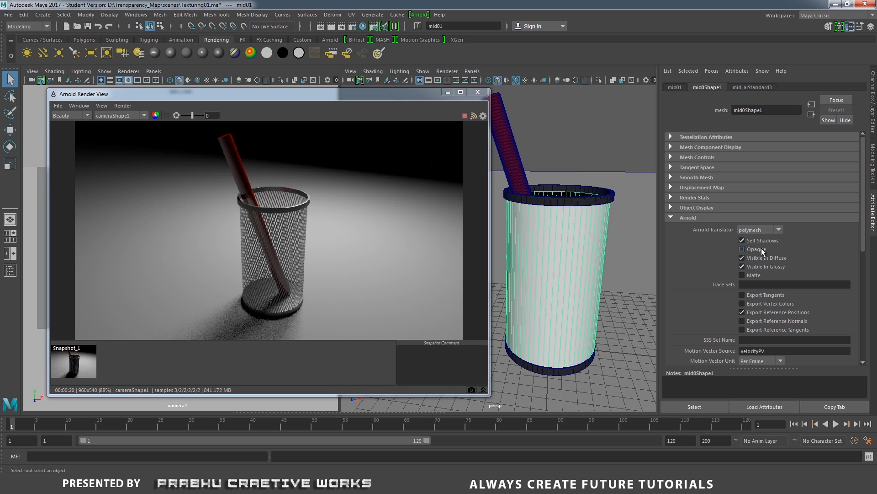
pyautogui.click(758, 87)
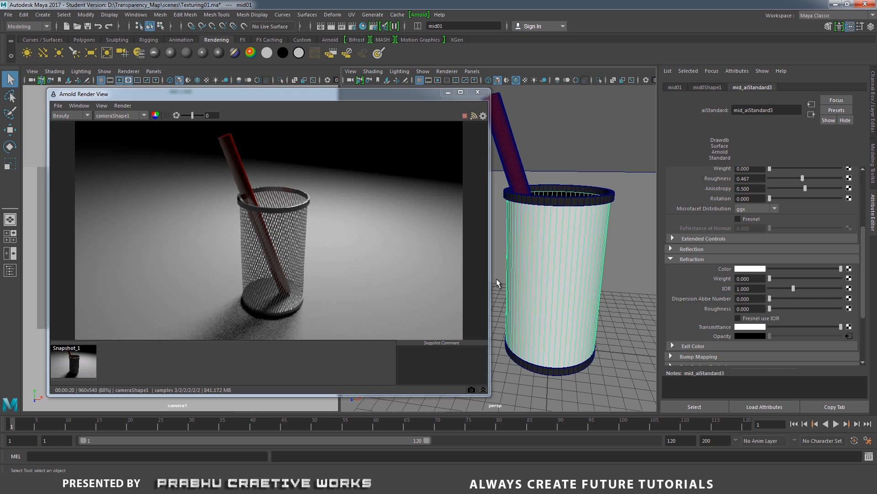
# Step: Minimize the Arnold Render View, select the ground plane and open the UV Editor for it
pyautogui.click(621, 188)
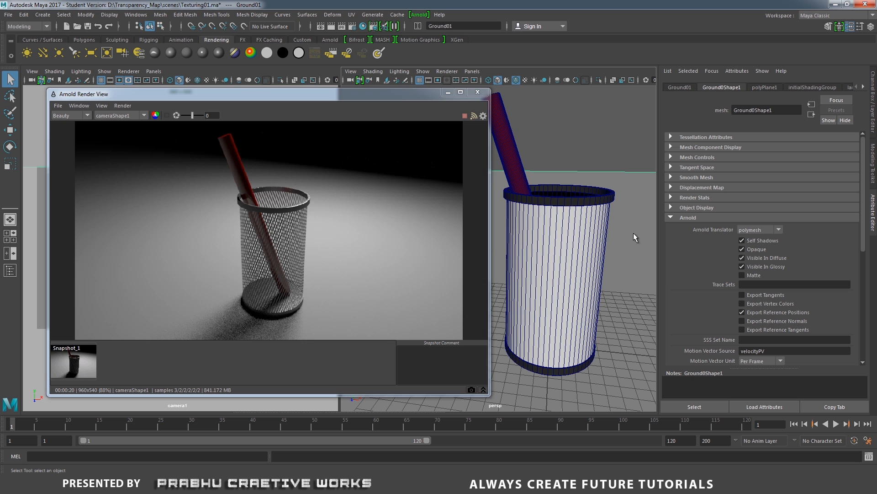
pyautogui.keyDown('alt'); pyautogui.moveTo(573, 245); pyautogui.dragTo(498, 201, button='right'); pyautogui.keyUp('alt')
pyautogui.moveTo(415, 93); pyautogui.dragTo(372, 94)
pyautogui.click(406, 93)
pyautogui.keyDown('alt'); pyautogui.moveTo(467, 198); pyautogui.dragTo(507, 242); pyautogui.keyUp('alt')
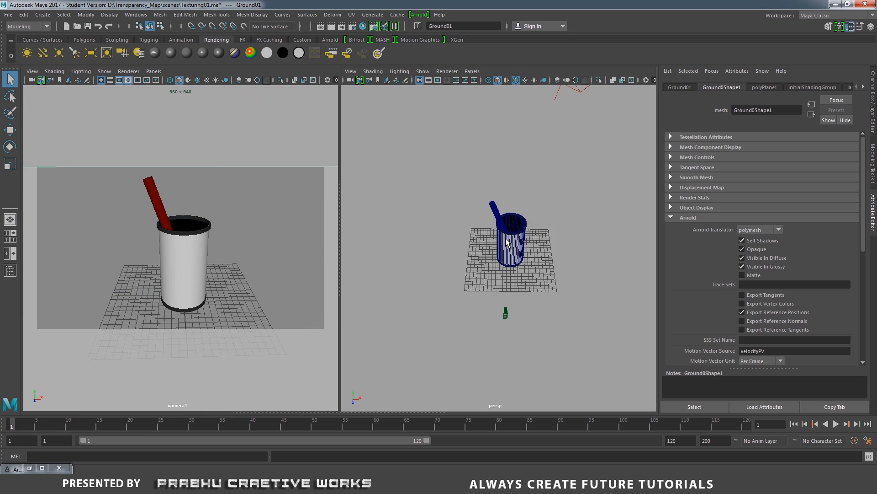
pyautogui.keyDown('alt'); pyautogui.moveTo(506, 242); pyautogui.dragTo(420, 163, button='right'); pyautogui.keyUp('alt')
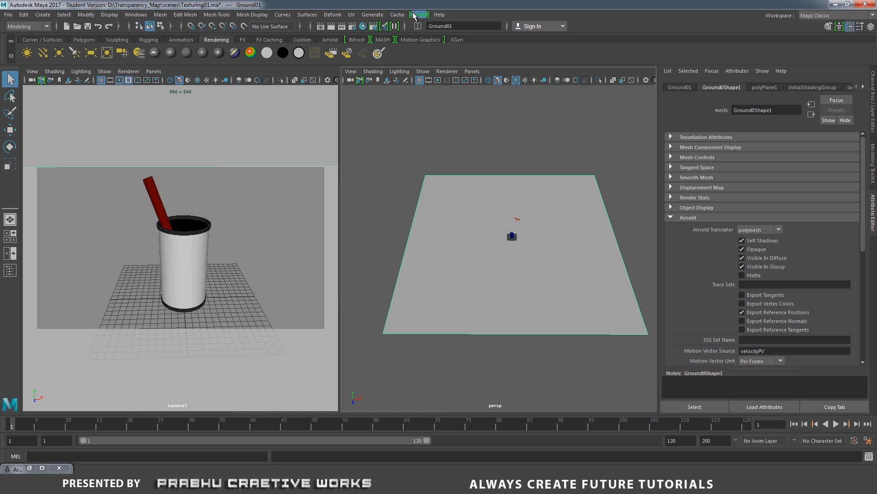
pyautogui.click(460, 155)
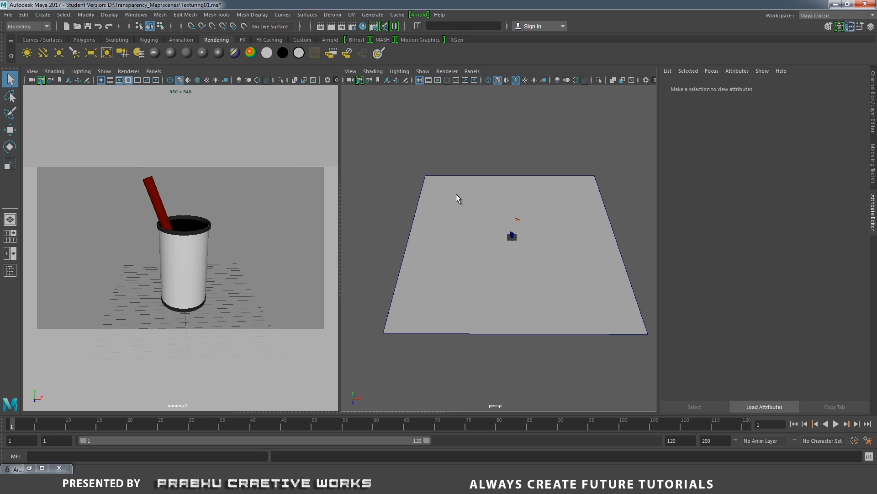
pyautogui.click(456, 194)
pyautogui.click(352, 14)
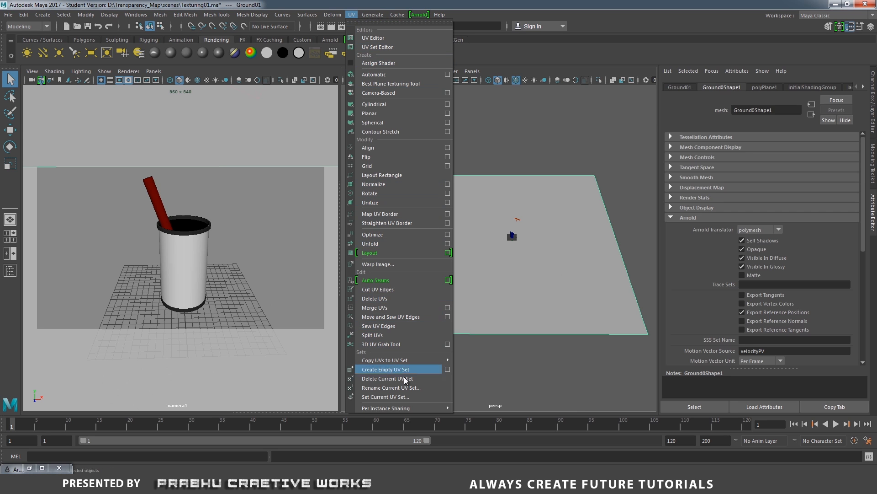
pyautogui.click(368, 38)
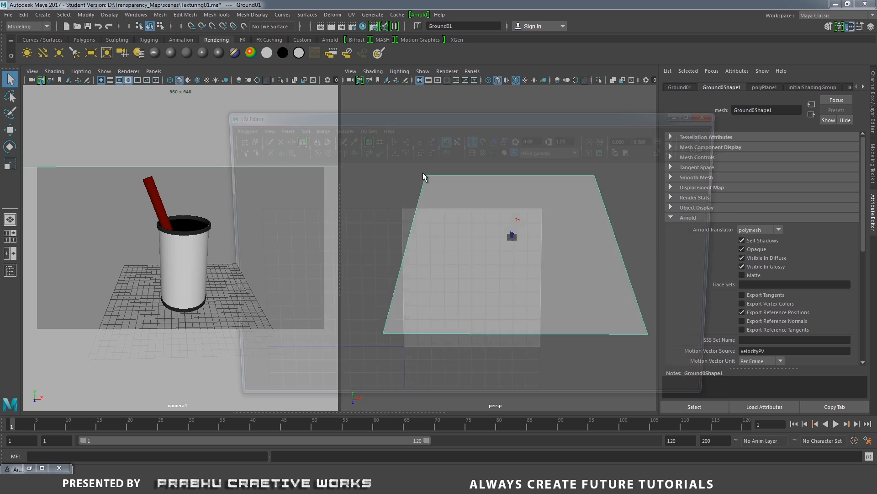
# Step: Select all of the ground plane's UVs, unfold them and close the UV Editor
pyautogui.rightClick(484, 250)
pyautogui.moveTo(353, 174); pyautogui.dragTo(594, 396)
pyautogui.keyDown('shift'); pyautogui.moveTo(544, 374); pyautogui.dragTo(544, 326, button='right'); pyautogui.keyUp('shift')
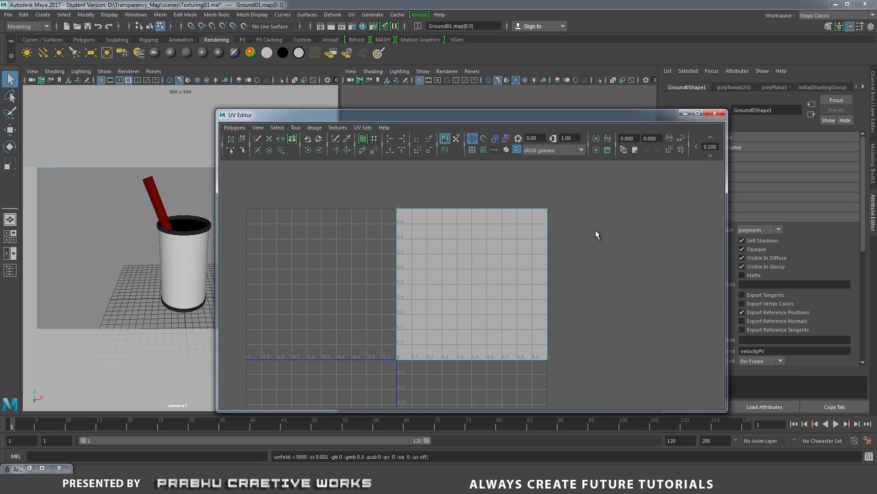
pyautogui.click(613, 229)
pyautogui.click(715, 113)
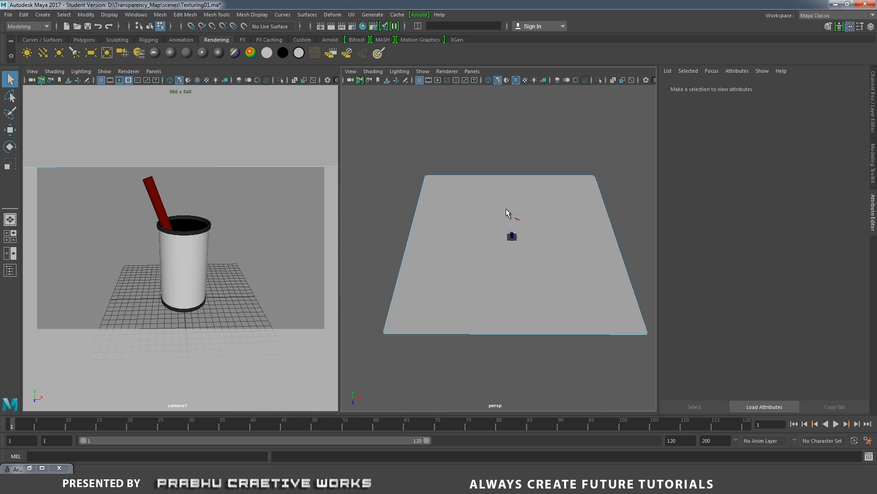
# Step: Assign a new Arnold aiStandard material to the ground plane
pyautogui.scroll(2, 476, 192)
pyautogui.moveTo(445, 178); pyautogui.dragTo(473, 413, button='right')
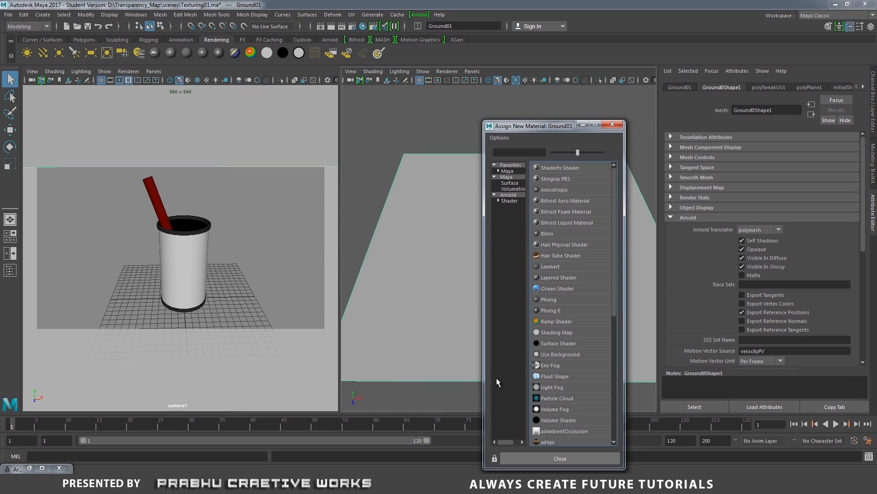
pyautogui.click(512, 196)
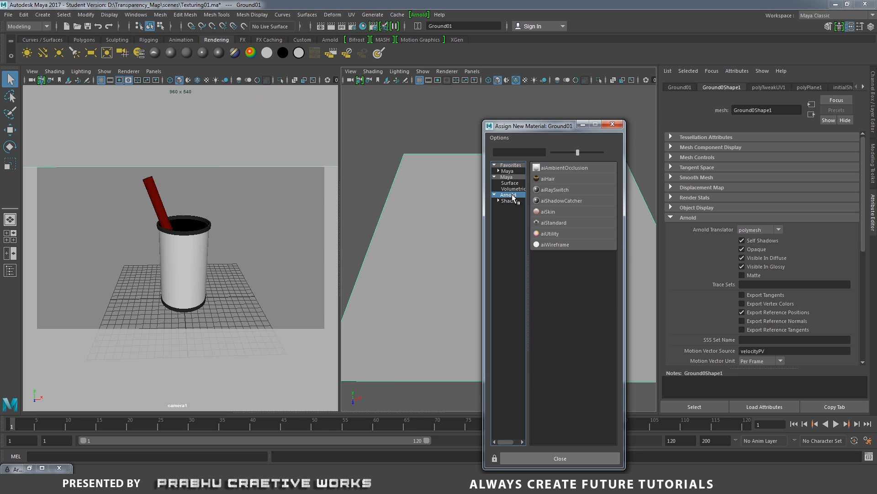
pyautogui.click(557, 222)
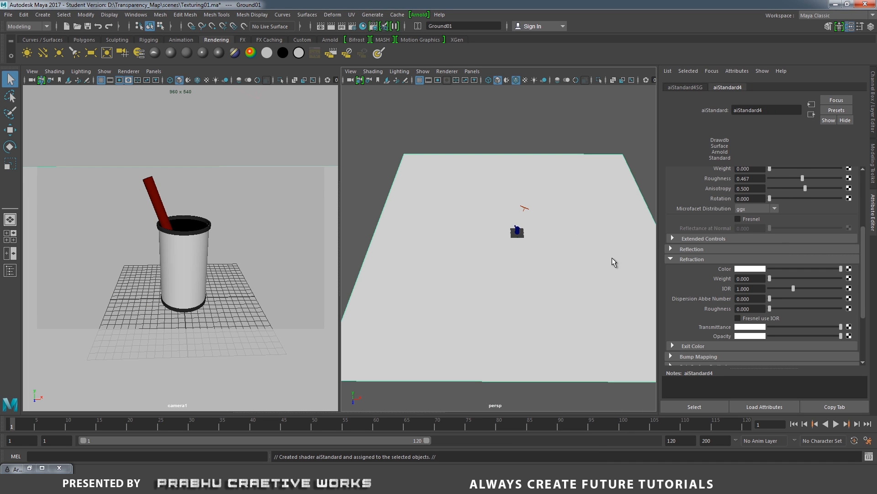
# Step: Map the ground shader's diffuse Color with a File texture
pyautogui.moveTo(862, 247); pyautogui.dragTo(866, 182)
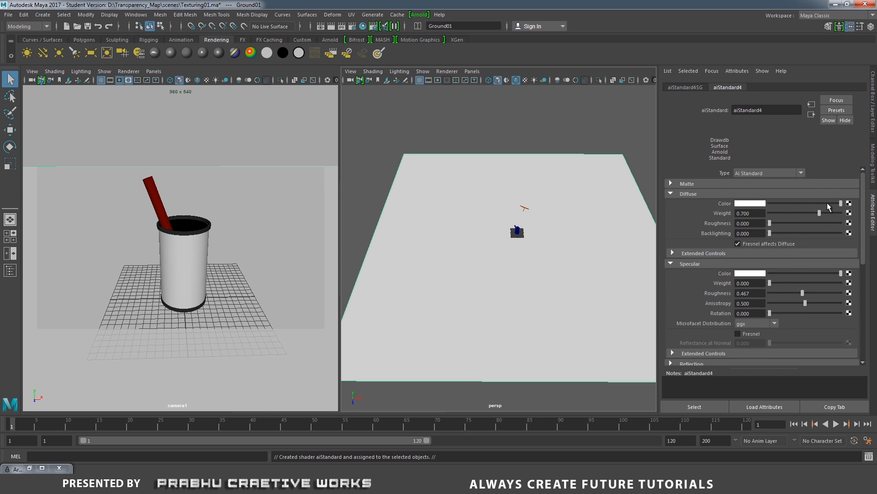
pyautogui.click(849, 204)
pyautogui.click(682, 191)
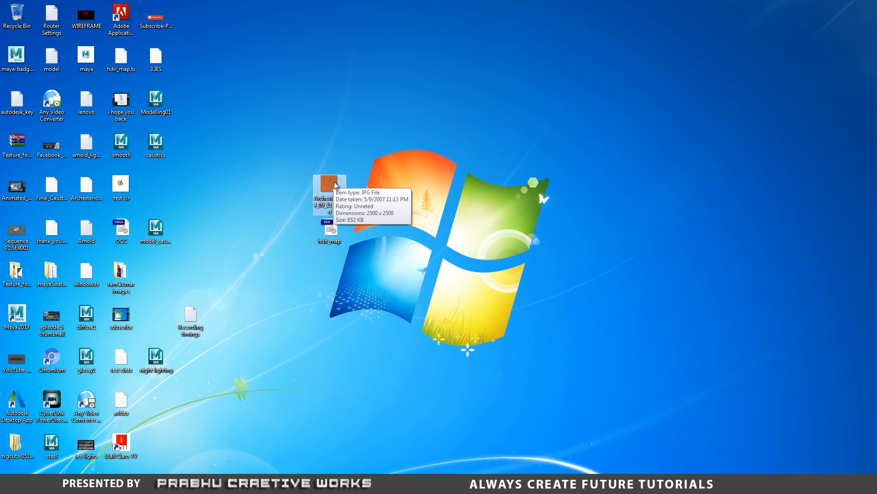
# Step: Copy the wood image Archexteriors4_09_11_wood from the Windows desktop and return to Maya
pyautogui.rightClick(334, 182)
pyautogui.click(361, 413)
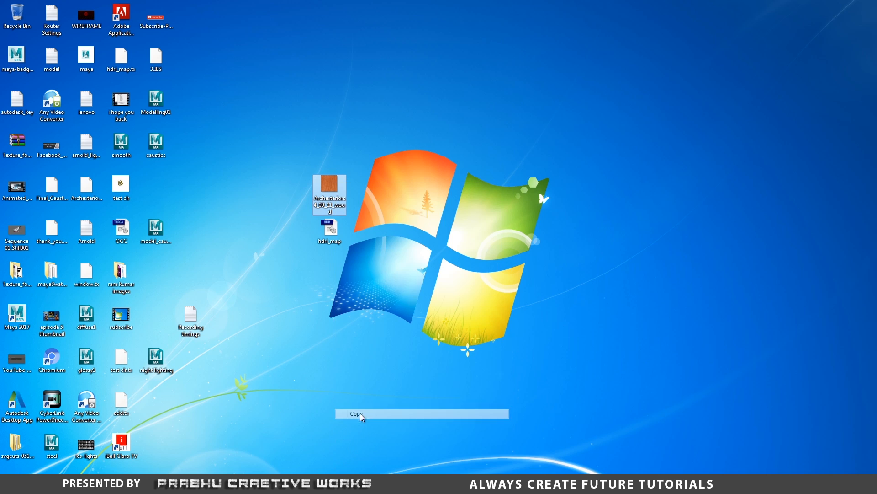
pyautogui.click(503, 484)
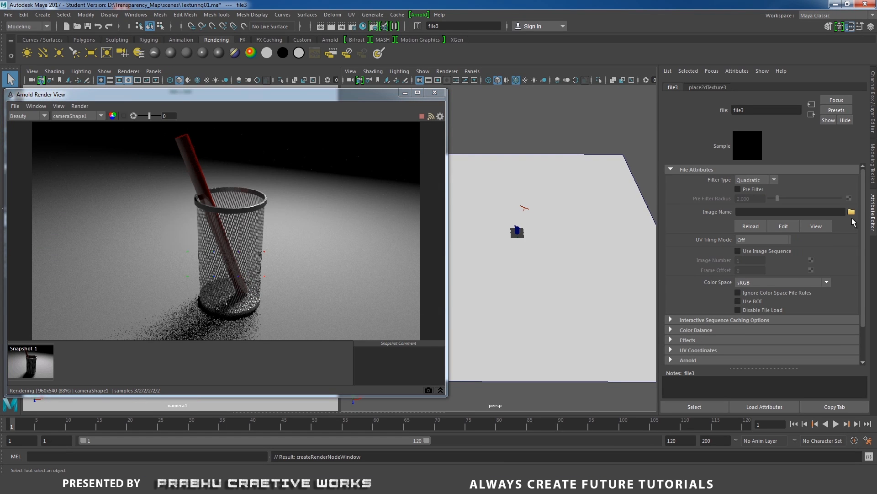
# Step: Browse for the ground file texture's image in the sourceimages folder and look for a paste option there
pyautogui.click(851, 211)
pyautogui.rightClick(500, 188)
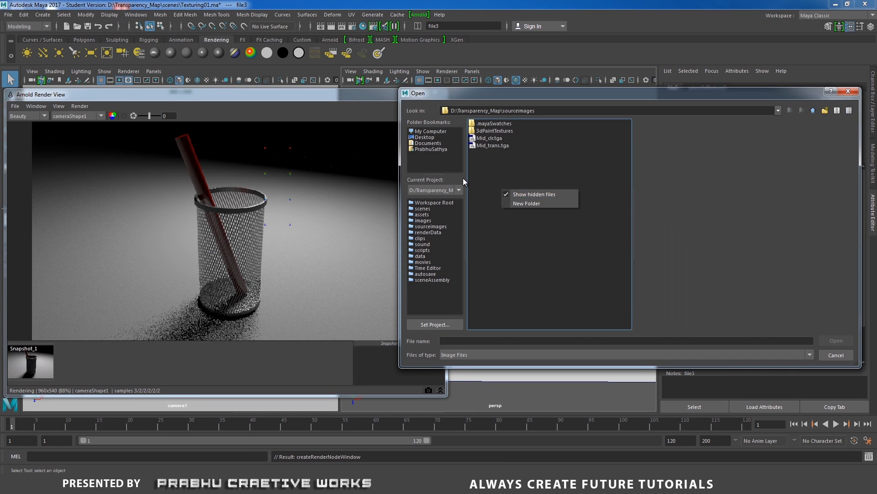
pyautogui.click(464, 179)
pyautogui.rightClick(495, 169)
pyautogui.click(547, 154)
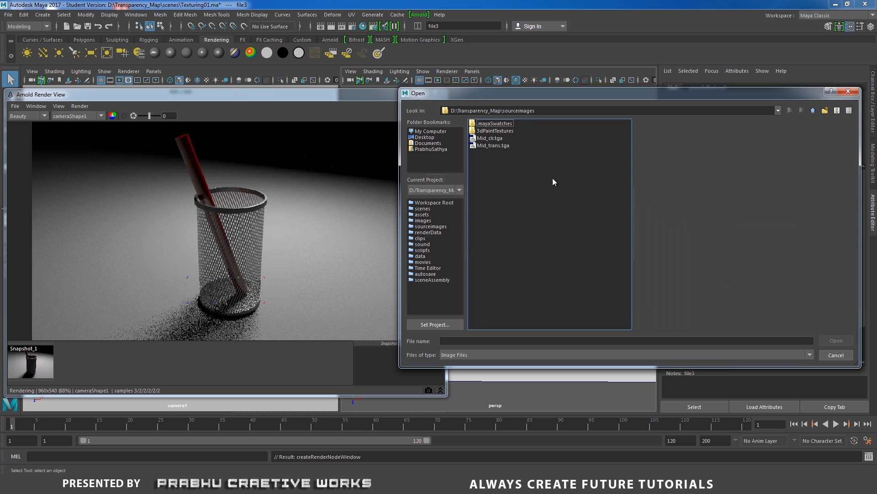
# Step: Switch to Windows Explorer and paste the copied wood image into D:\Transparency_Map\sourceimages
pyautogui.press('super+e')
pyautogui.doubleClick(465, 73)
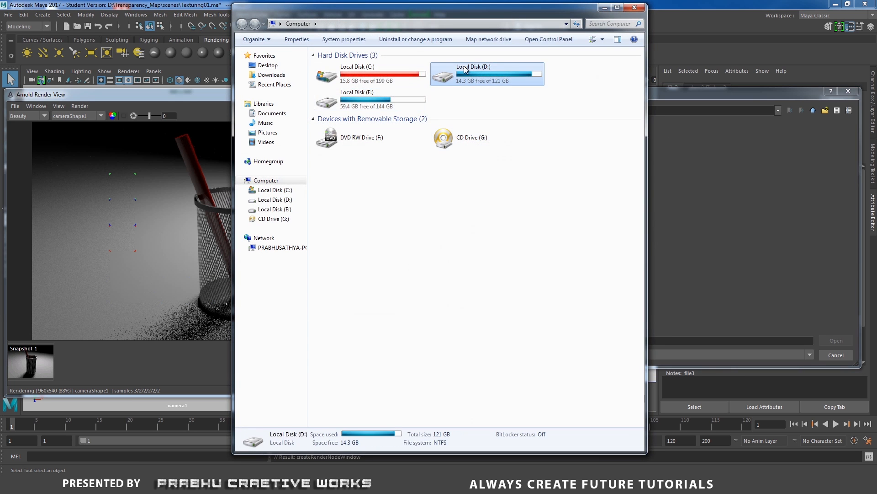
pyautogui.scroll(-5, 410, 208)
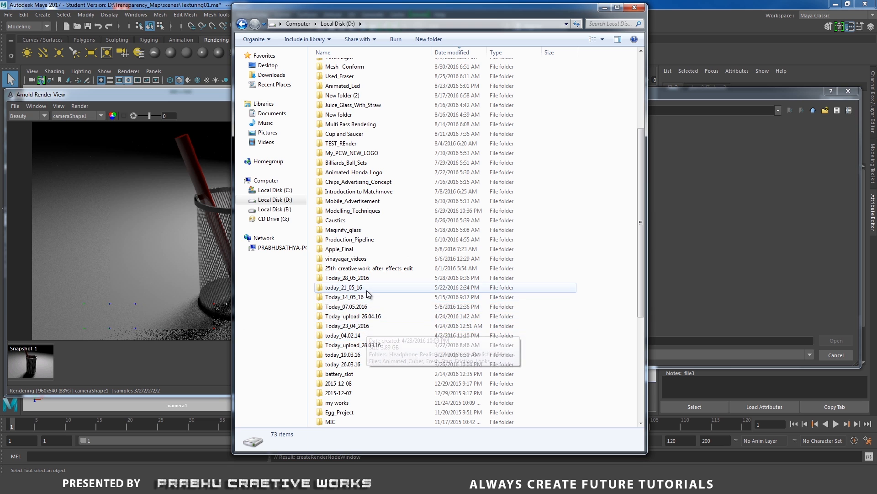
pyautogui.scroll(5, 368, 288)
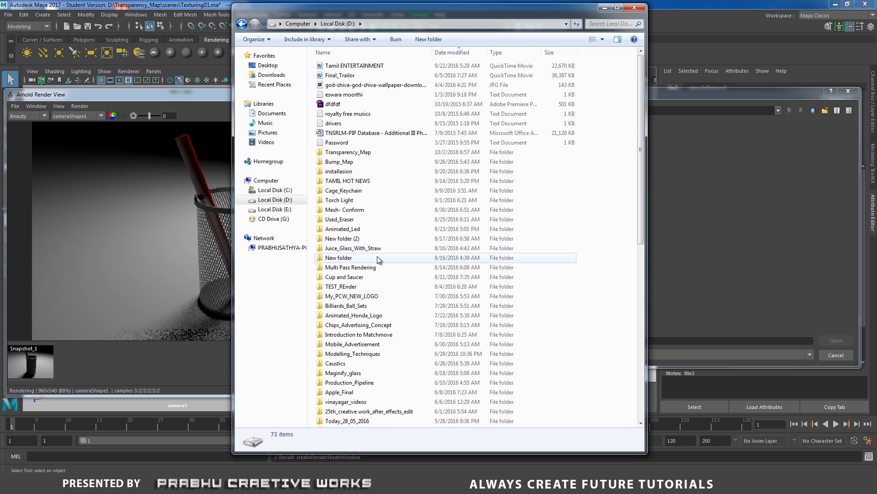
pyautogui.doubleClick(348, 152)
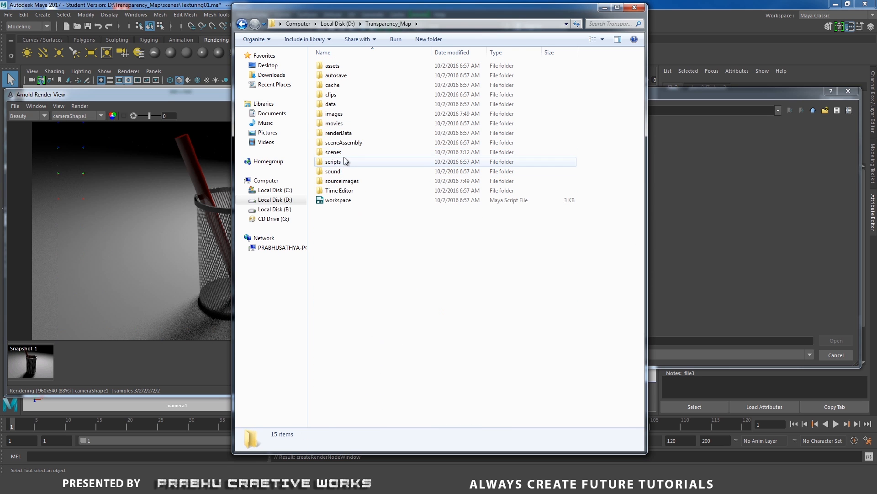
pyautogui.click(344, 181)
pyautogui.doubleClick(343, 181)
pyautogui.rightClick(404, 165)
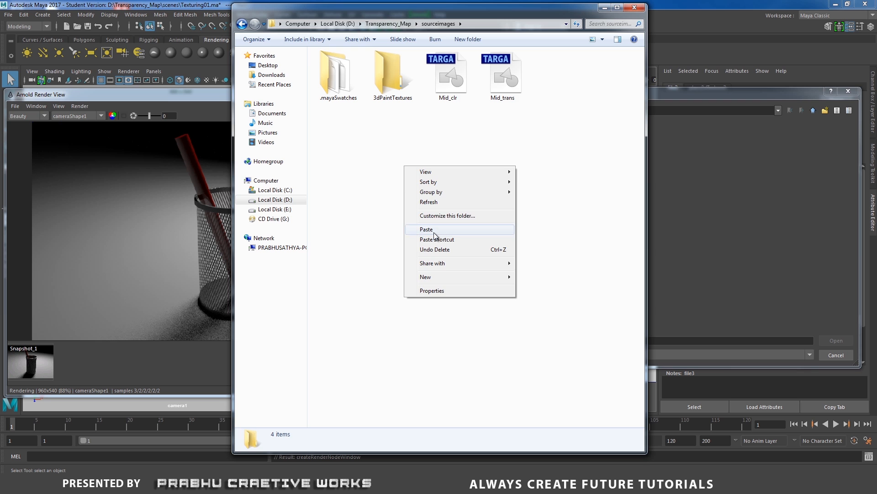
pyautogui.click(426, 230)
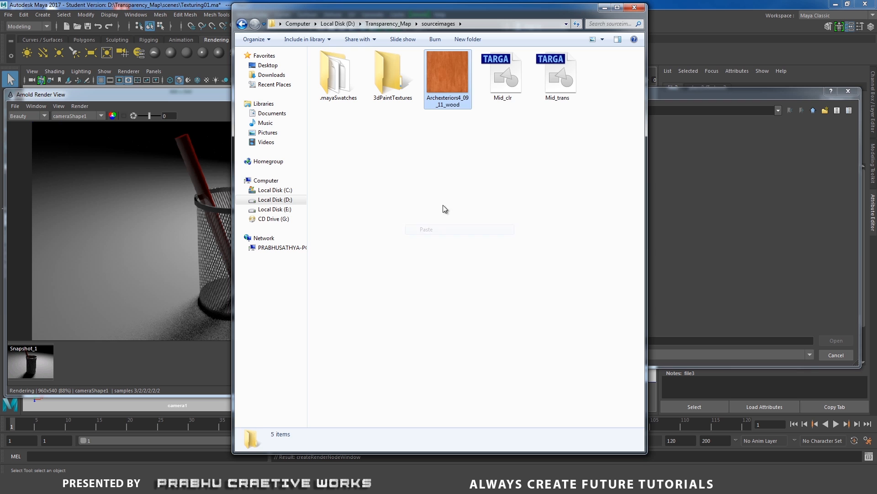
# Step: Close the Explorer window and load Archexteriors4_09_11_wood.jpg as the ground file texture's image
pyautogui.click(634, 8)
pyautogui.click(506, 138)
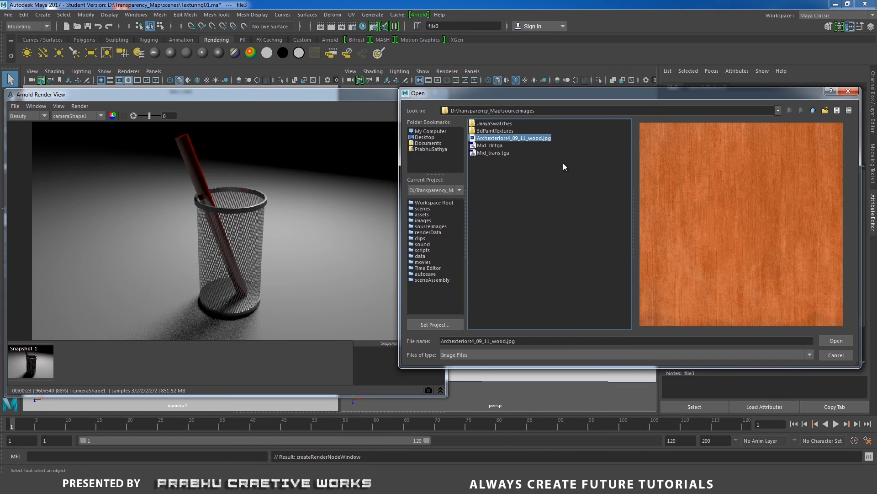
pyautogui.click(827, 339)
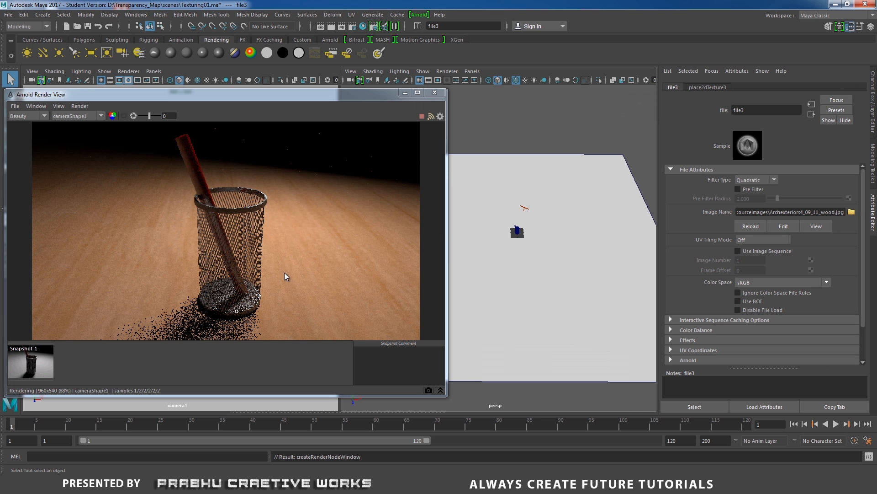
# Step: Select the ground plane and rename its shader ground_aiStandard4
pyautogui.click(564, 238)
pyautogui.click(848, 87)
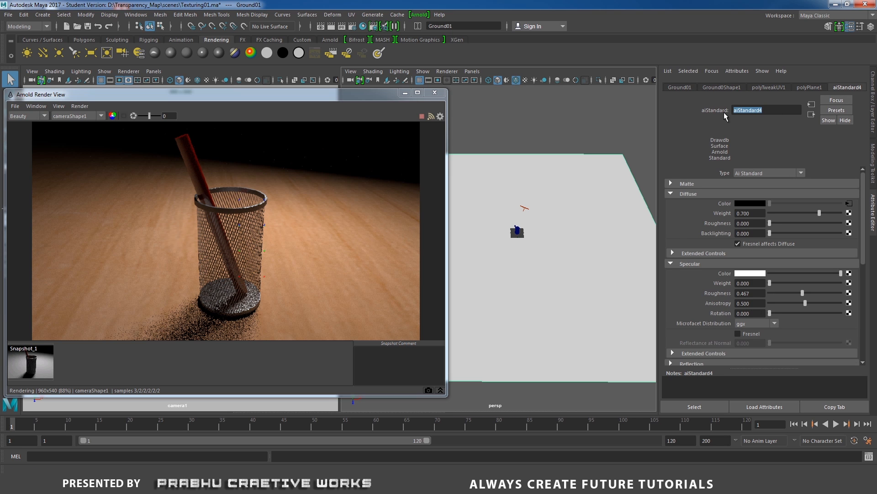
pyautogui.click(821, 131)
pyautogui.write('groung')
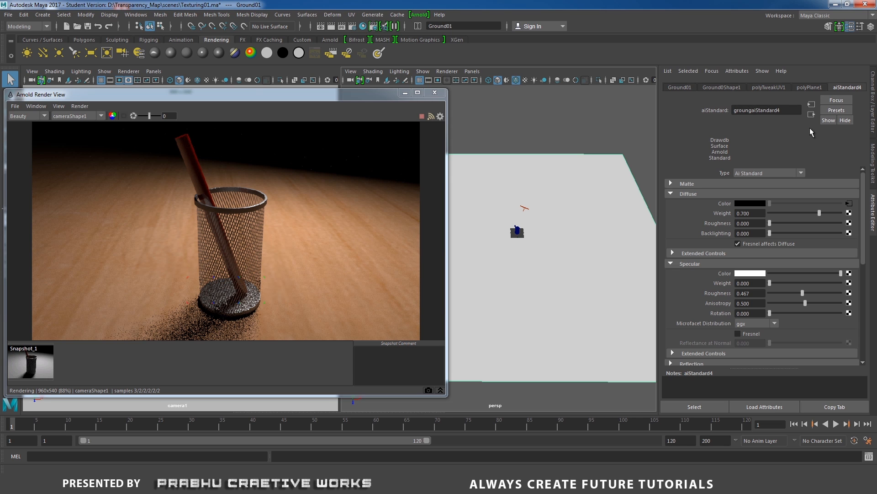
pyautogui.press('BackSpace')
pyautogui.write('d_')
# Step: Raise the ground shader's specular weight to about 0.071 and set its specular roughness to 0.2
pyautogui.moveTo(770, 279); pyautogui.dragTo(775, 284)
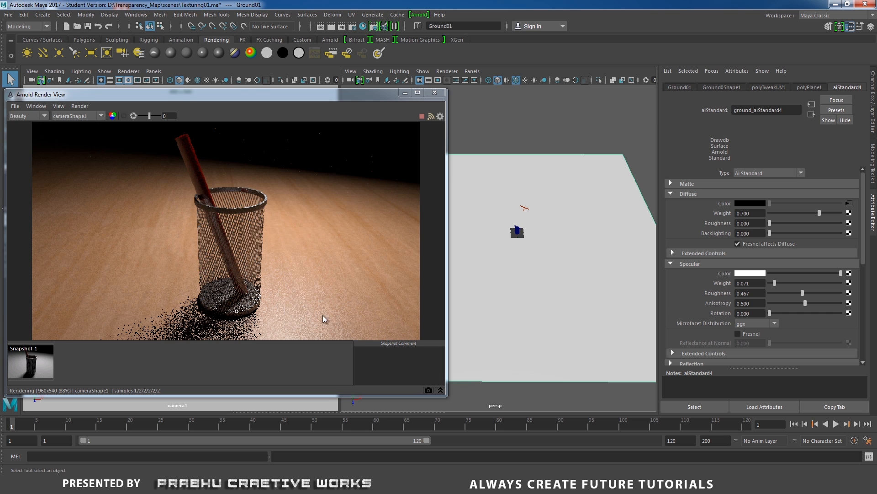
pyautogui.click(752, 295)
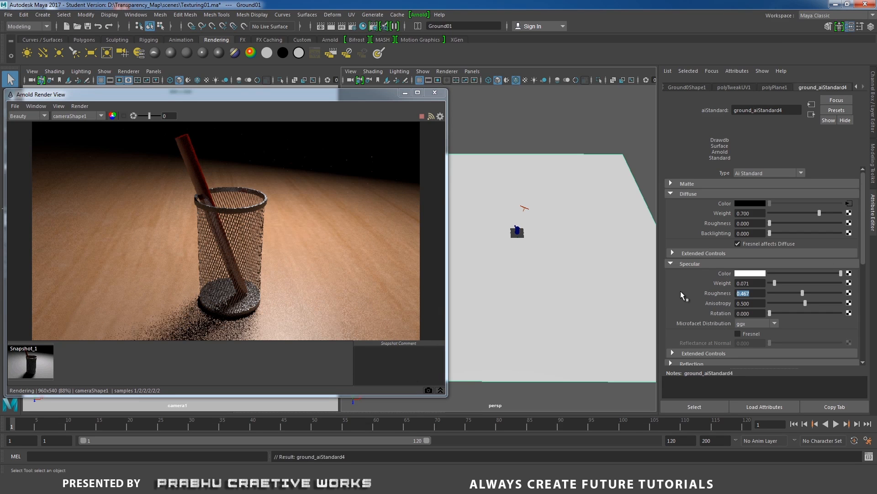
pyautogui.press('BackSpace')
pyautogui.press('BackSpace')
pyautogui.press('BackSpace')
pyautogui.write('2')
pyautogui.press('Return')
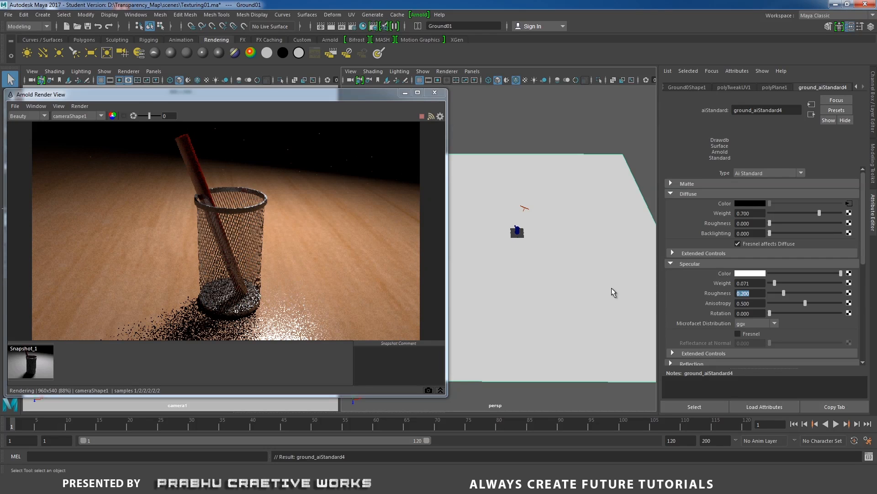
pyautogui.moveTo(267, 101); pyautogui.dragTo(292, 73)
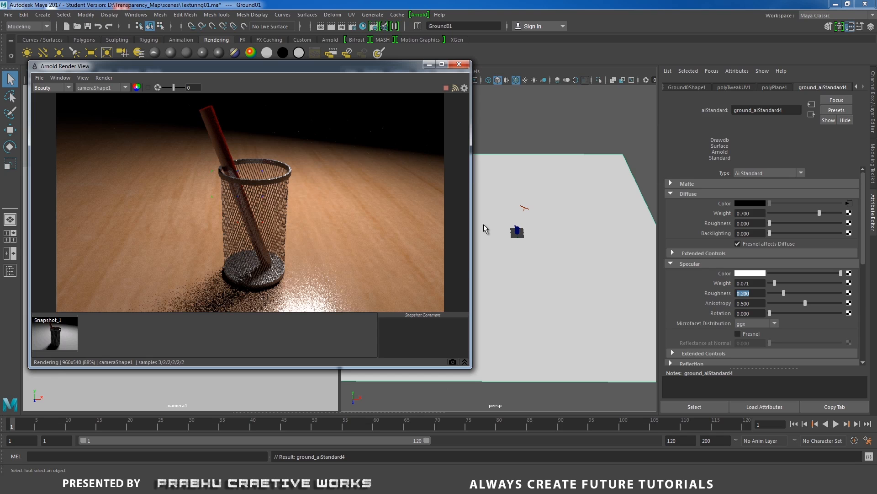
# Step: Close the render view and set the render image size to the HD_1080 preset in the render settings
pyautogui.click(459, 65)
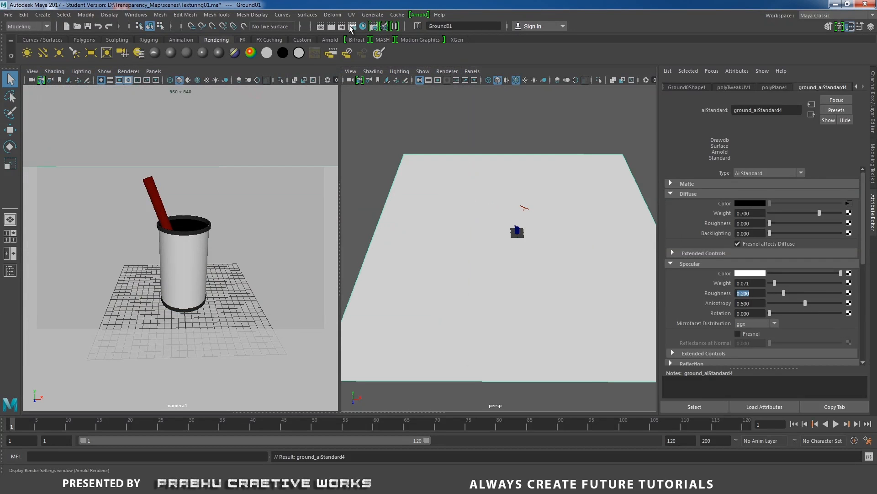
pyautogui.click(352, 27)
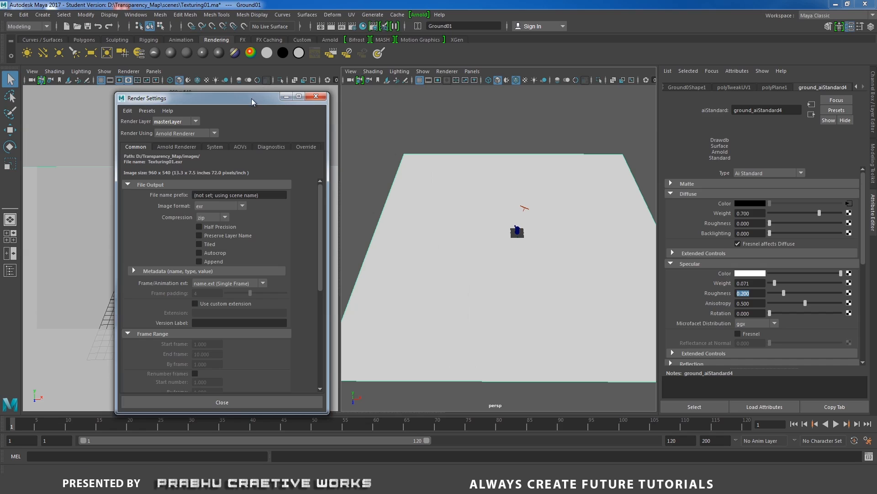
pyautogui.moveTo(251, 94); pyautogui.dragTo(370, 60)
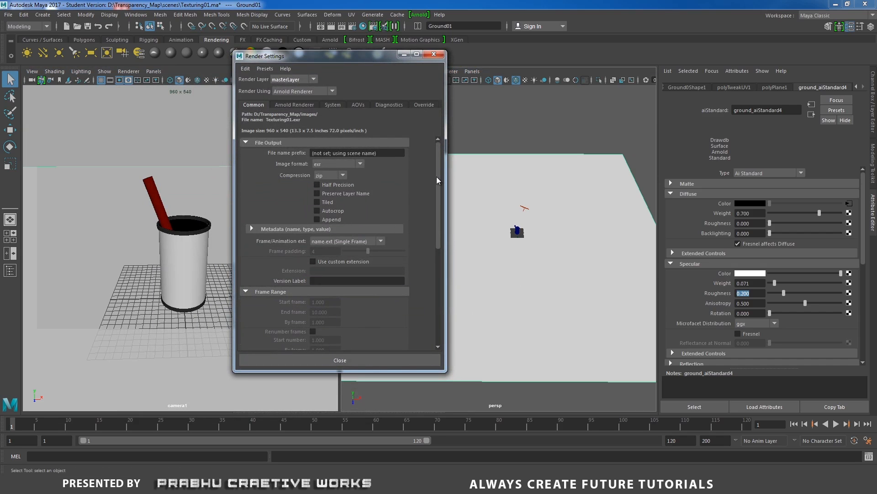
pyautogui.moveTo(437, 176); pyautogui.dragTo(443, 302)
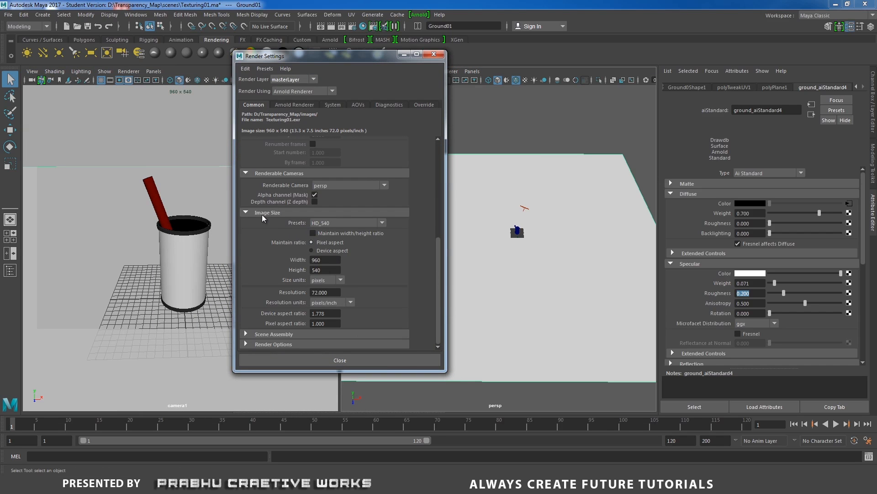
pyautogui.click(322, 222)
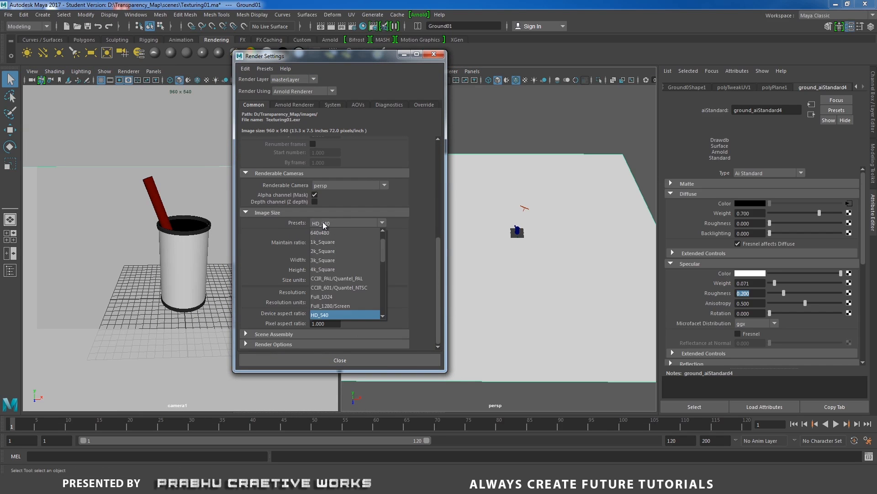
pyautogui.scroll(-1, 329, 299)
pyautogui.click(327, 306)
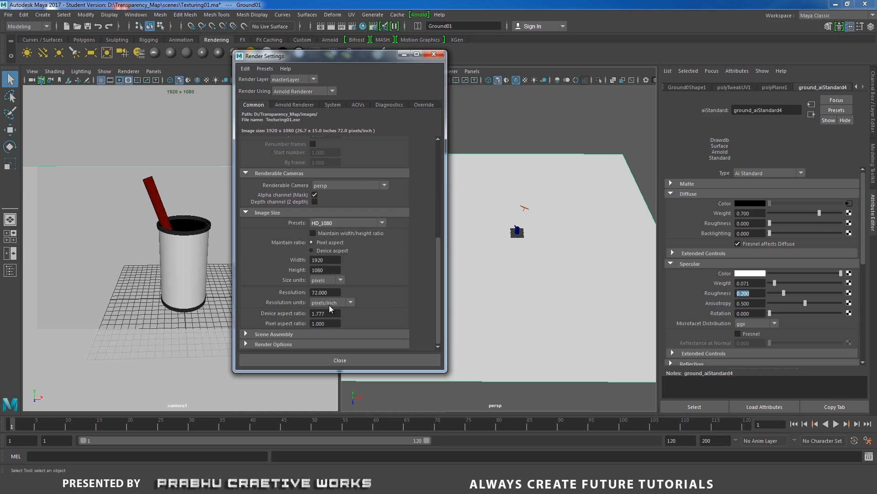
pyautogui.click(295, 104)
pyautogui.click(432, 57)
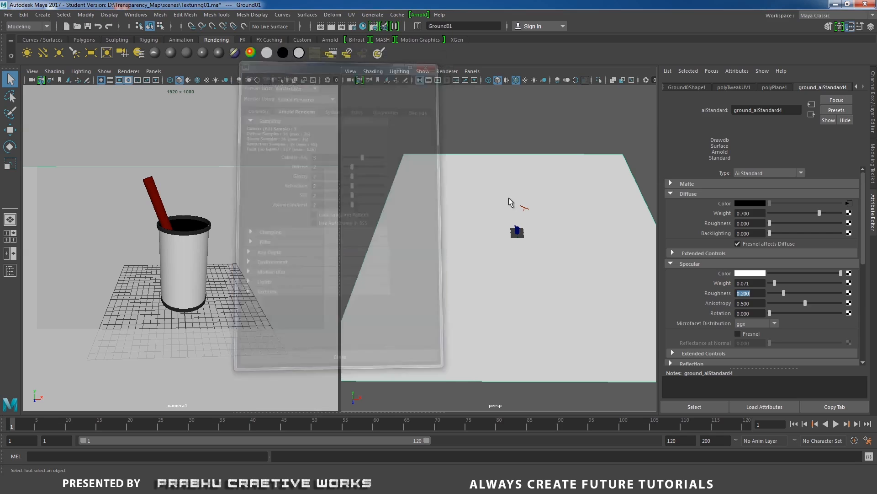
# Step: Show the area light's Arnold attributes and open the Arnold Render View beside them with the whole image in view
pyautogui.click(524, 208)
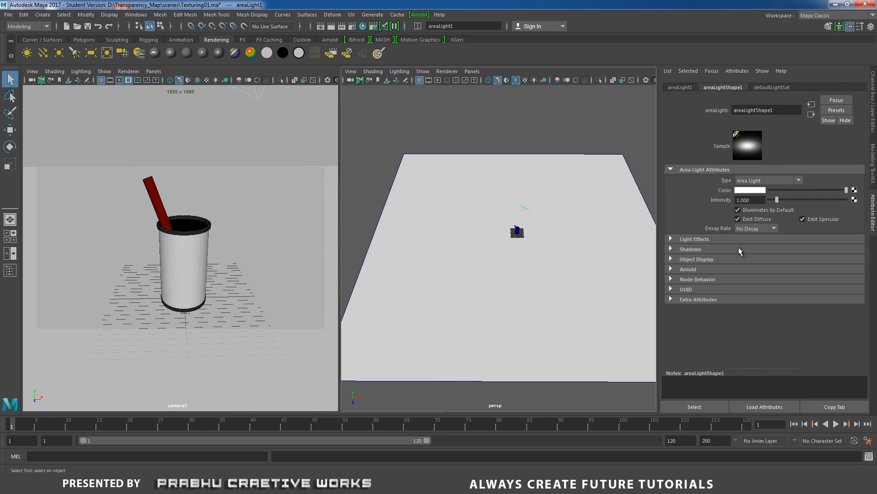
pyautogui.click(688, 269)
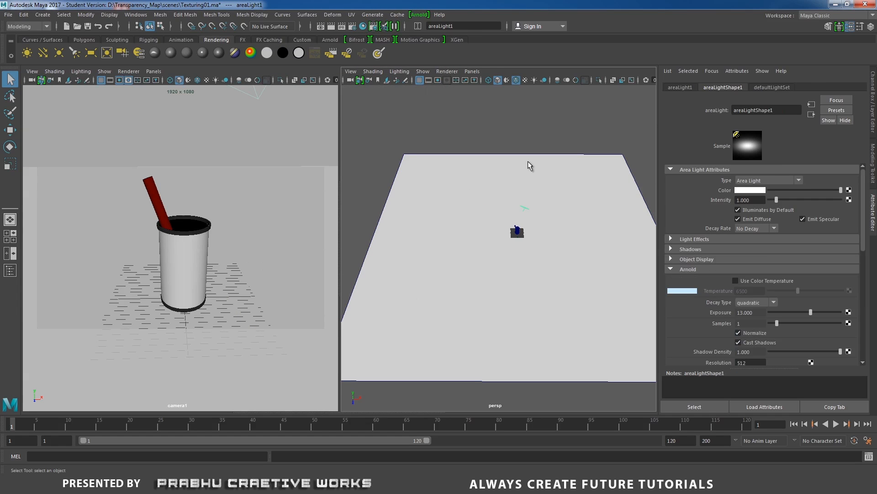
pyautogui.click(419, 15)
pyautogui.click(418, 66)
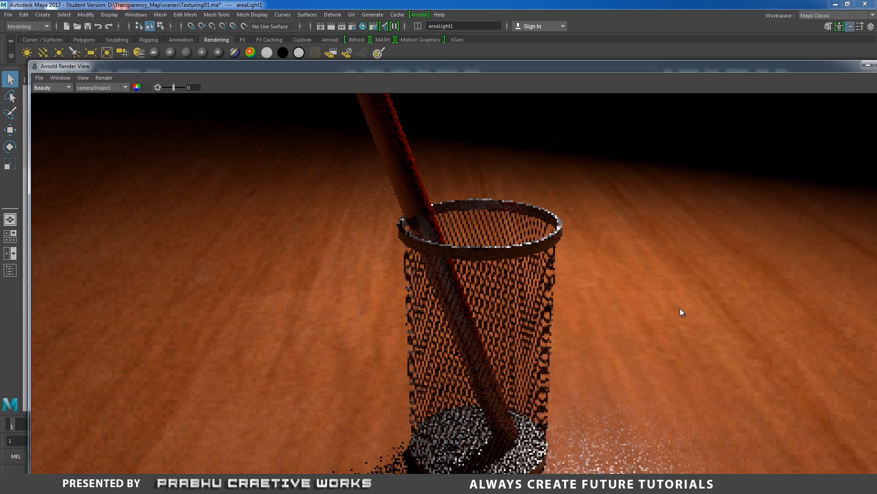
pyautogui.keyDown('alt'); pyautogui.moveTo(680, 308); pyautogui.dragTo(160, 188, button='right'); pyautogui.keyUp('alt')
pyautogui.moveTo(582, 72); pyautogui.dragTo(515, 25)
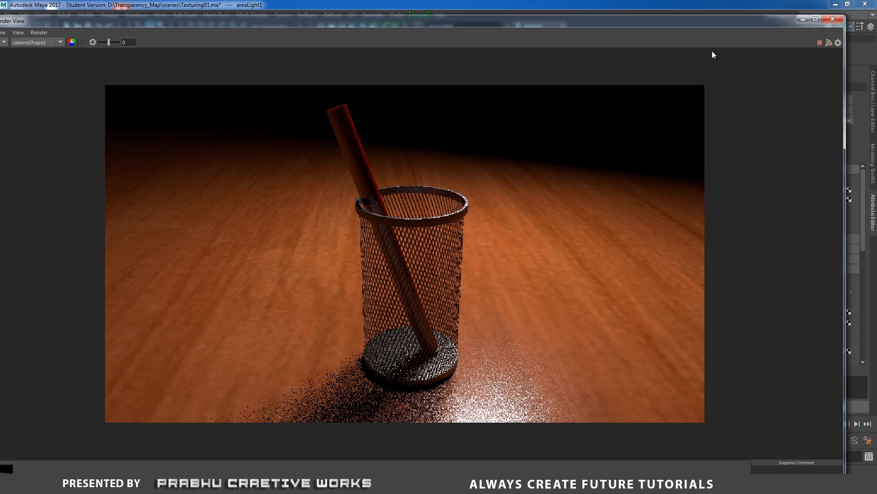
pyautogui.moveTo(702, 29); pyautogui.dragTo(499, 35)
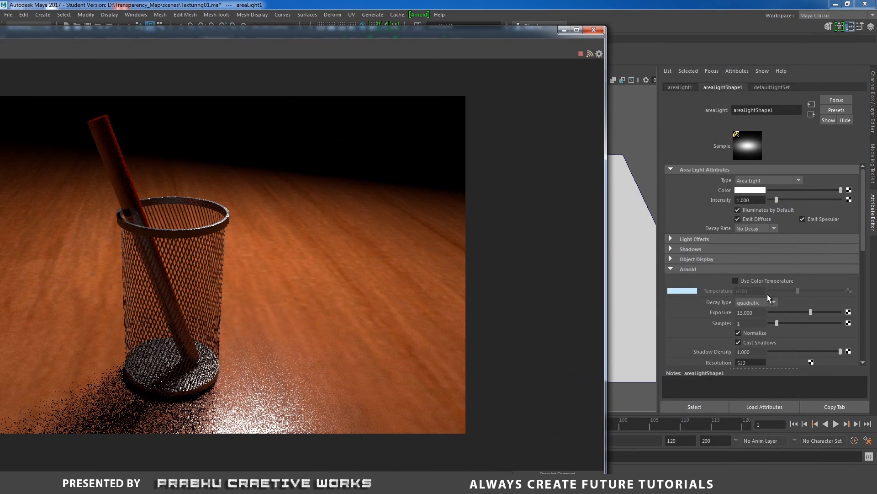
# Step: Try Arnold exposure values of 15 and 12 on the area light
pyautogui.moveTo(765, 313); pyautogui.dragTo(691, 313)
pyautogui.write('15')
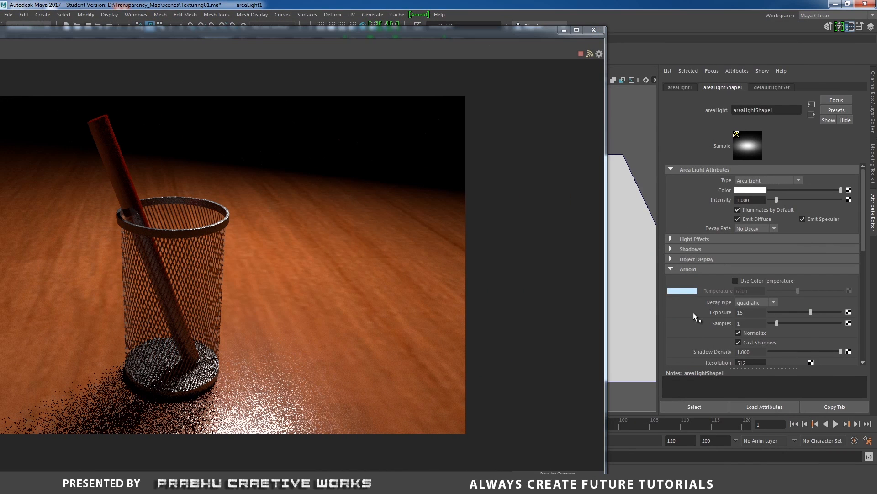
pyautogui.press('Return')
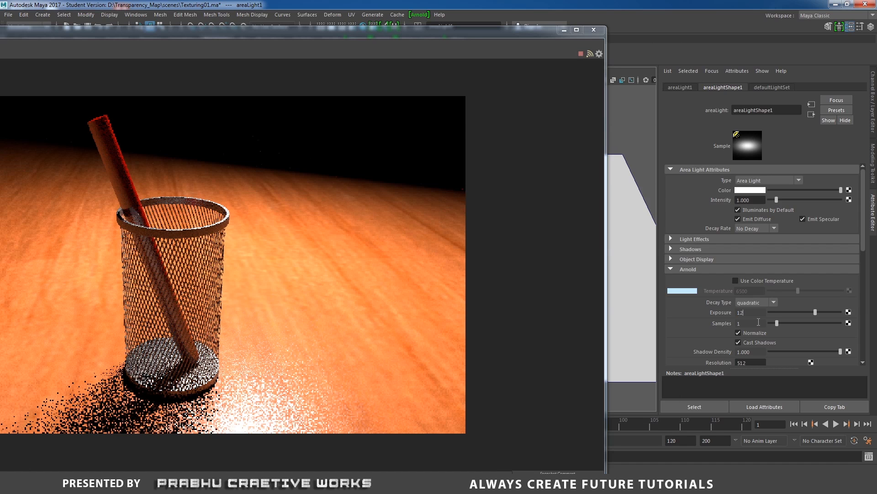
pyautogui.write('12')
pyautogui.press('Return')
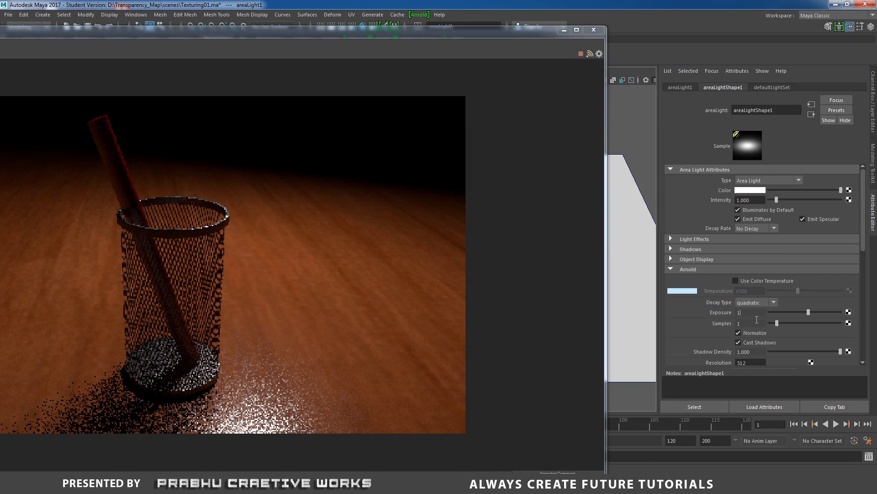
# Step: Set the area light's Arnold exposure to 14 and its samples to 5
pyautogui.write('14')
pyautogui.press('Return')
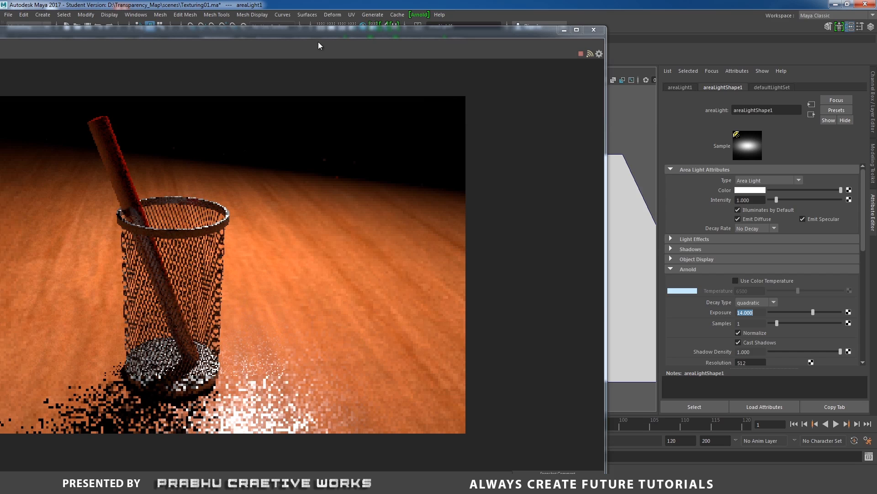
pyautogui.moveTo(375, 26); pyautogui.dragTo(500, 9)
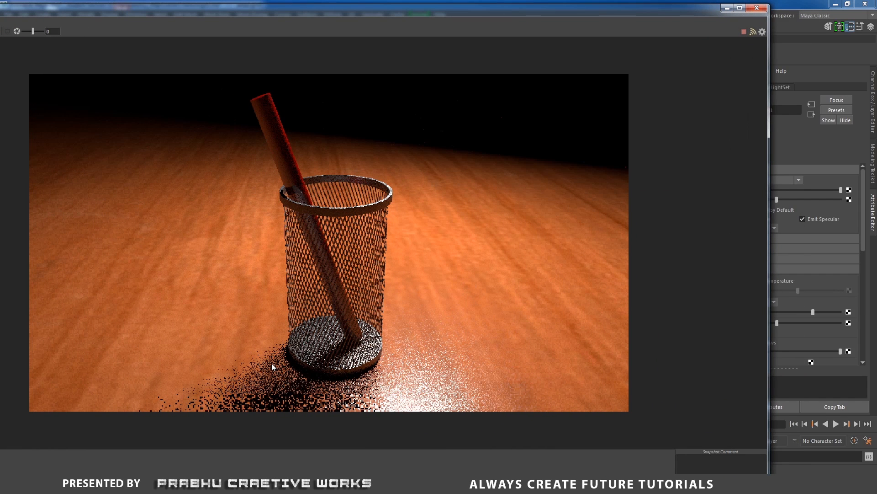
pyautogui.moveTo(664, 13); pyautogui.dragTo(544, 10)
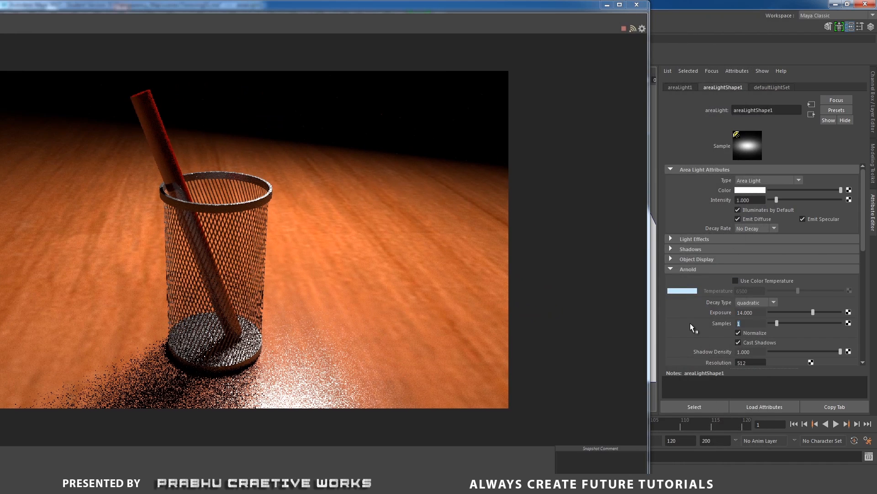
pyautogui.write('5')
pyautogui.press('Return')
pyautogui.click(621, 5)
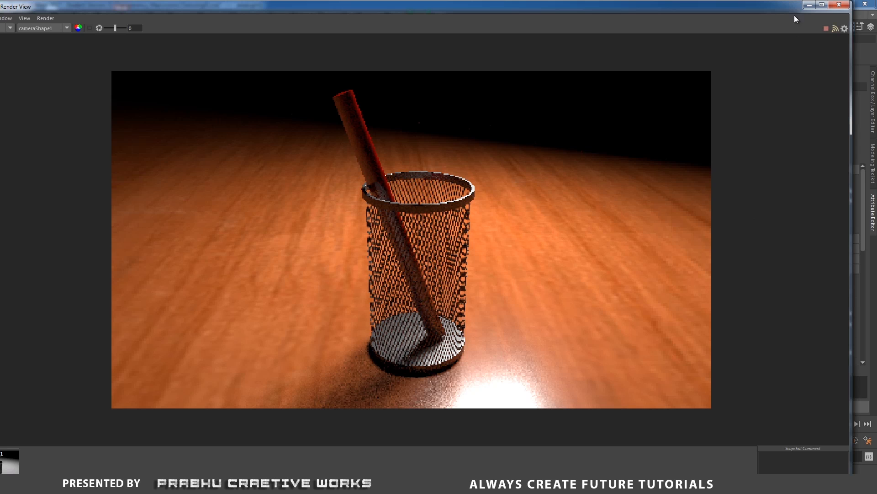
pyautogui.doubleClick(785, 6)
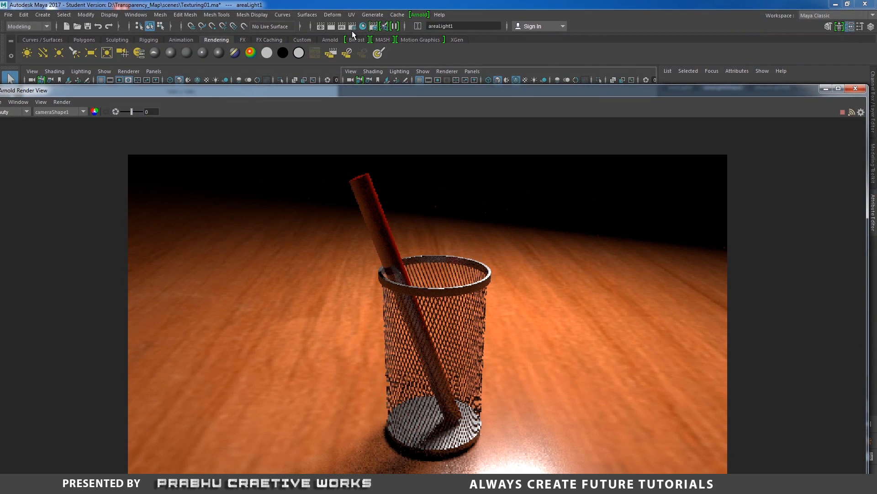
# Step: Set the Arnold Camera (AA), Diffuse and Glossy samples to 4 each in the render settings, then close them
pyautogui.click(353, 28)
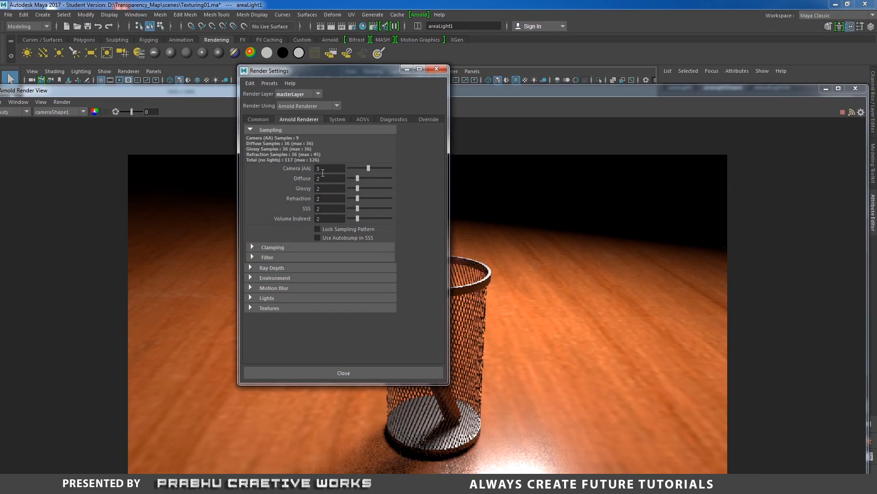
pyautogui.doubleClick(330, 168)
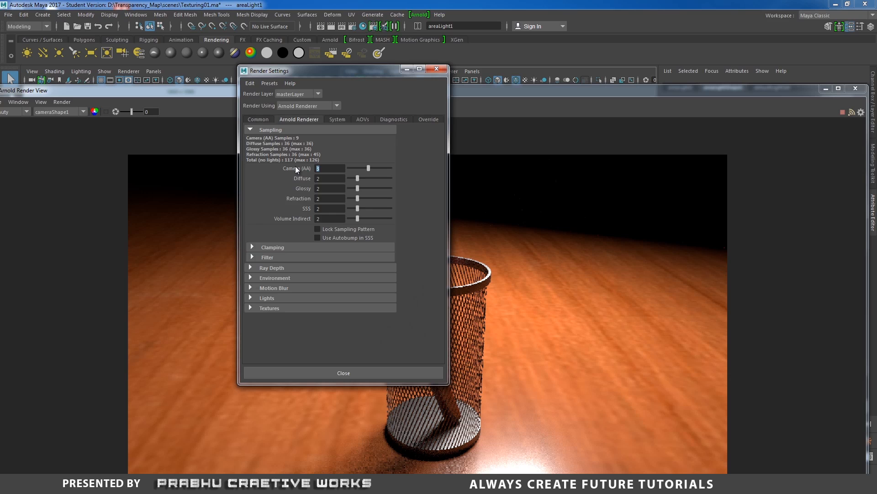
pyautogui.write('4')
pyautogui.press('Tab')
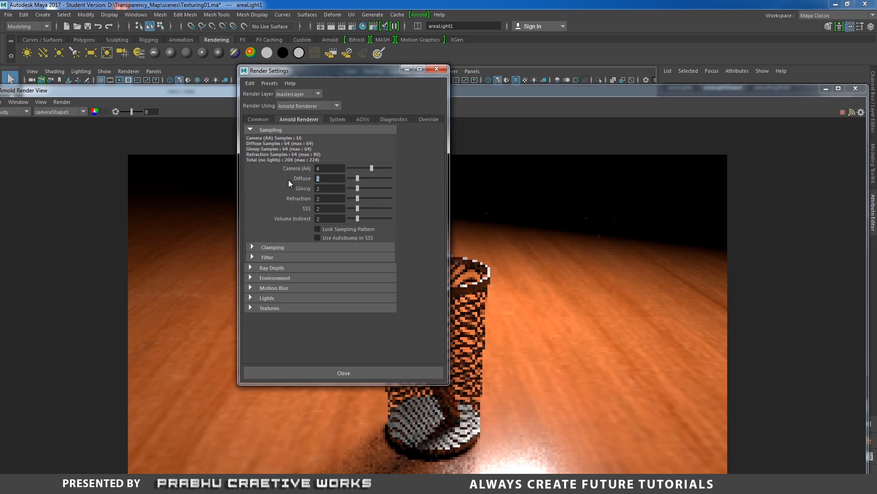
pyautogui.write('4')
pyautogui.press('Tab')
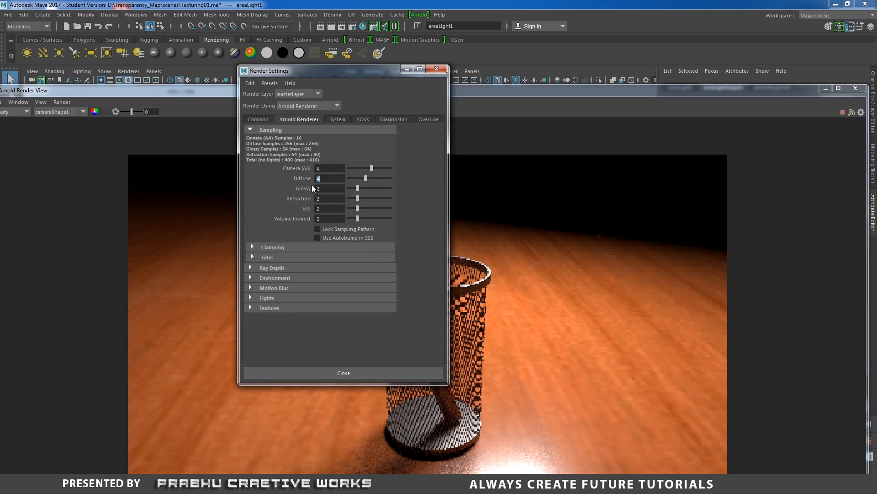
pyautogui.write('4')
pyautogui.press('Return')
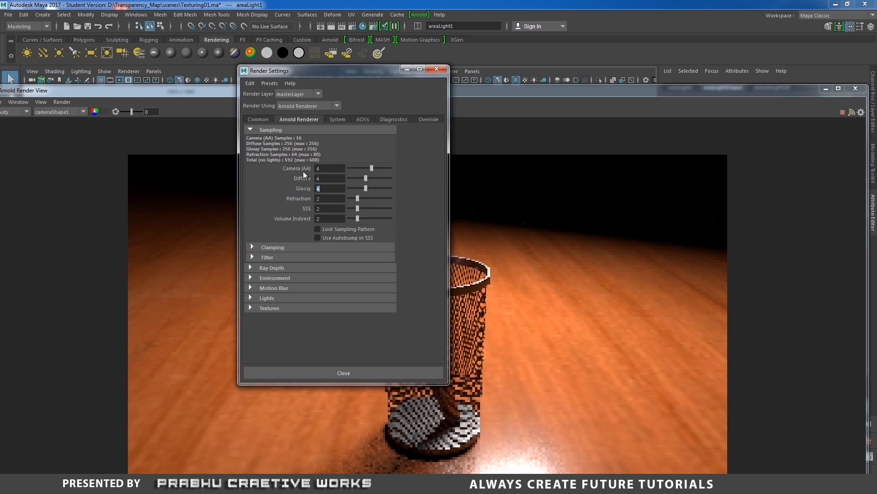
pyautogui.click(435, 69)
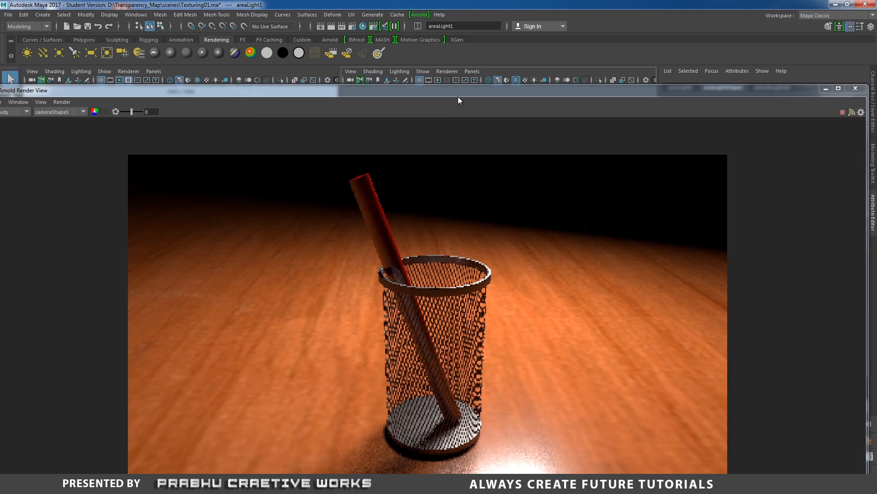
# Step: Examine the rendered pen holder up close, including its wire mesh, base, shadow and the ground reflection
pyautogui.moveTo(450, 90); pyautogui.dragTo(474, 28)
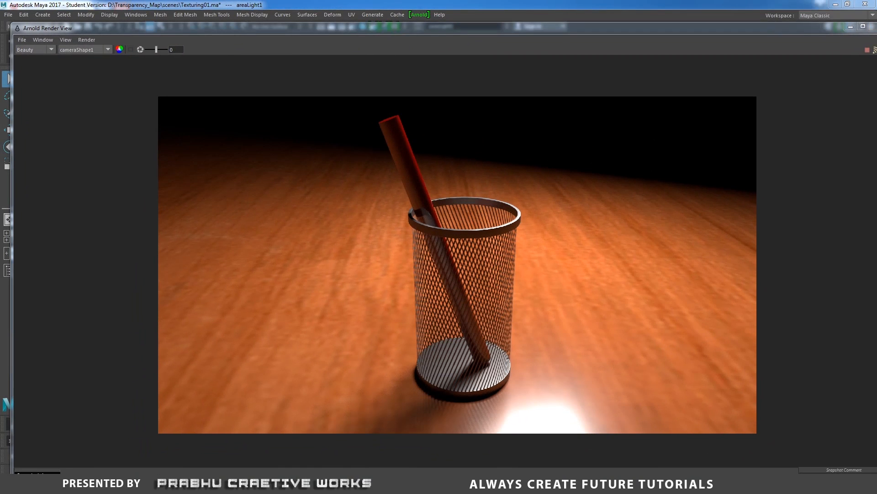
pyautogui.keyDown('alt'); pyautogui.moveTo(542, 235); pyautogui.dragTo(859, 323, button='right'); pyautogui.keyUp('alt')
pyautogui.keyDown('alt'); pyautogui.moveTo(599, 251); pyautogui.dragTo(593, 178, button='middle'); pyautogui.keyUp('alt')
pyautogui.keyDown('alt'); pyautogui.moveTo(594, 178); pyautogui.dragTo(607, 268, button='right'); pyautogui.keyUp('alt')
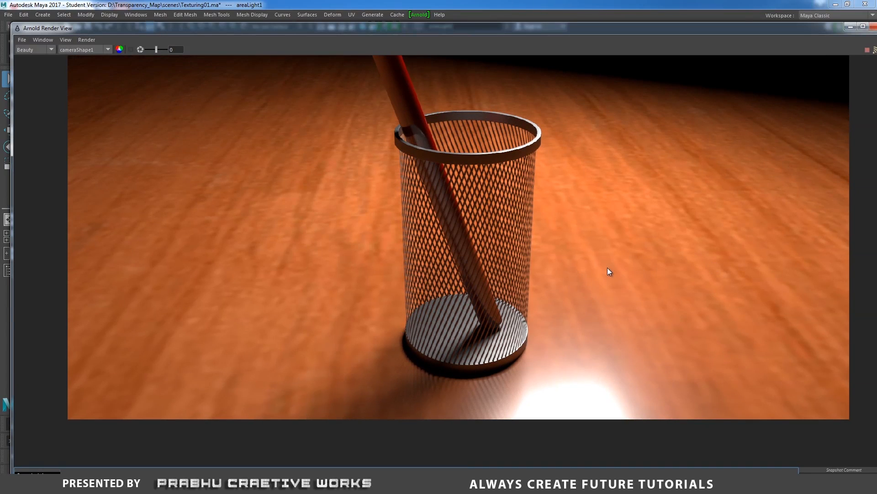
pyautogui.keyDown('alt'); pyautogui.moveTo(533, 215); pyautogui.dragTo(552, 185, button='middle'); pyautogui.keyUp('alt')
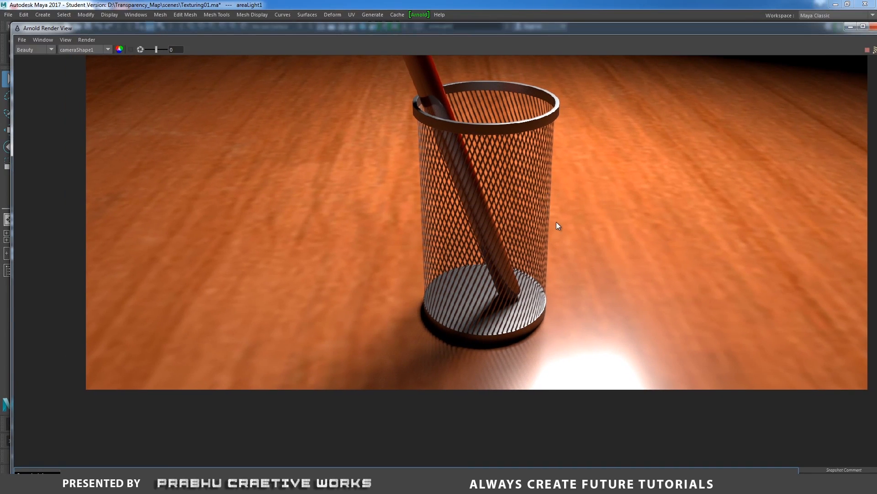
pyautogui.keyDown('alt'); pyautogui.moveTo(556, 221); pyautogui.dragTo(667, 293, button='right'); pyautogui.keyUp('alt')
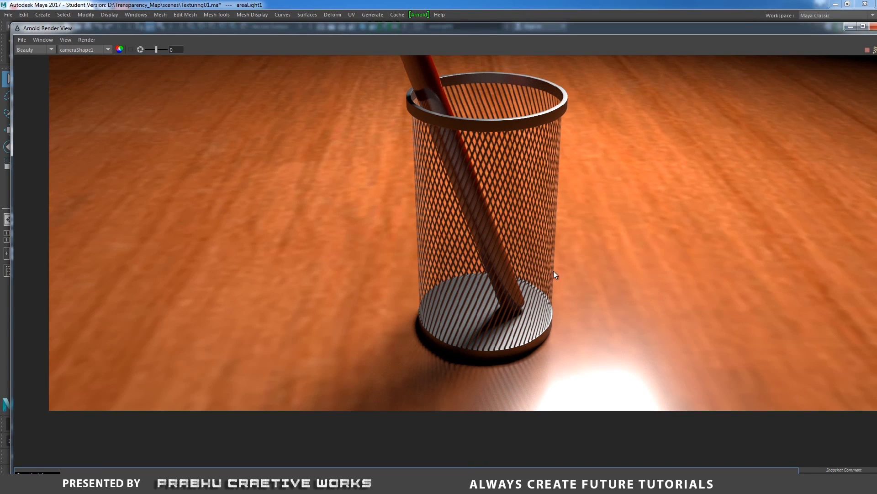
pyautogui.moveTo(506, 157)
pyautogui.keyDown('alt'); pyautogui.mouseDown(button='middle')
pyautogui.moveTo(490, 284)
pyautogui.moveTo(492, 148)
pyautogui.mouseUp(button='middle'); pyautogui.keyUp('alt')
pyautogui.keyDown('alt'); pyautogui.moveTo(525, 244); pyautogui.dragTo(608, 308, button='right'); pyautogui.keyUp('alt')
pyautogui.keyDown('alt'); pyautogui.moveTo(538, 259); pyautogui.dragTo(537, 145, button='middle'); pyautogui.keyUp('alt')
pyautogui.keyDown('alt'); pyautogui.moveTo(538, 156); pyautogui.dragTo(608, 357, button='right'); pyautogui.keyUp('alt')
pyautogui.keyDown('alt'); pyautogui.moveTo(533, 298); pyautogui.dragTo(551, 247, button='middle'); pyautogui.keyUp('alt')
pyautogui.keyDown('alt'); pyautogui.moveTo(601, 301); pyautogui.dragTo(703, 346, button='right'); pyautogui.keyUp('alt')
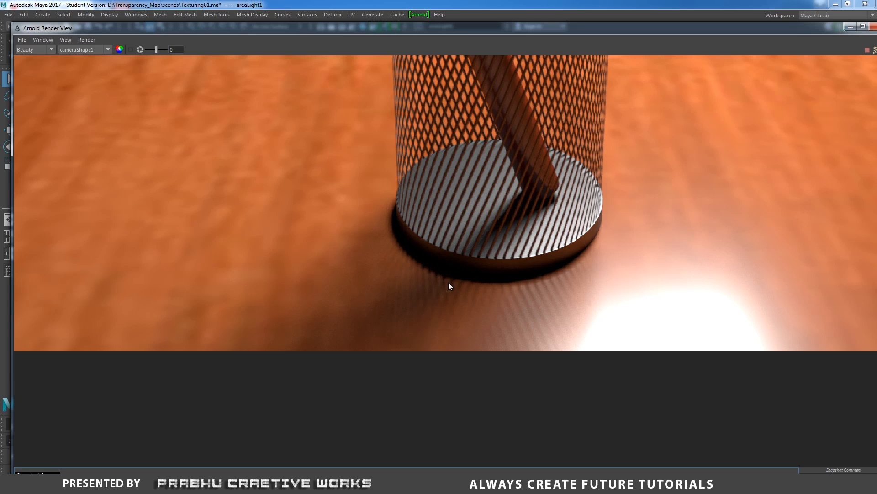
pyautogui.keyDown('alt'); pyautogui.moveTo(436, 250); pyautogui.dragTo(357, 179, button='right'); pyautogui.keyUp('alt')
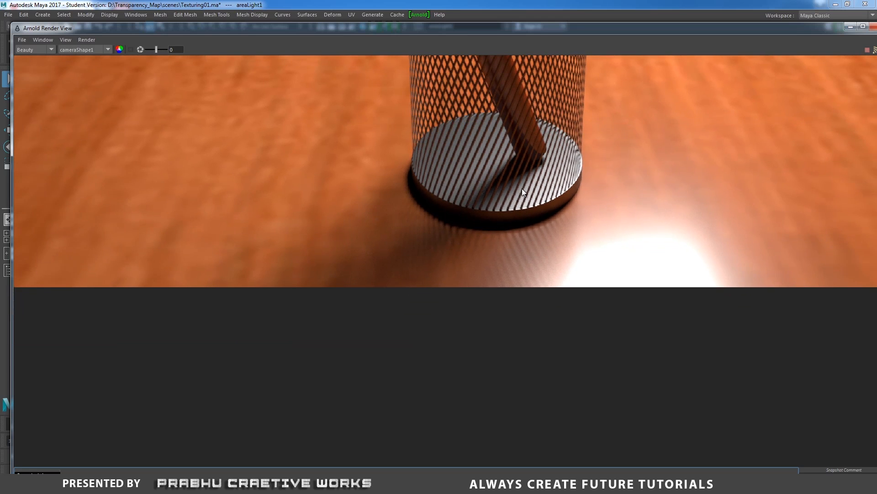
pyautogui.keyDown('alt'); pyautogui.moveTo(522, 188); pyautogui.dragTo(512, 347, button='middle'); pyautogui.keyUp('alt')
pyautogui.keyDown('alt'); pyautogui.moveTo(607, 316); pyautogui.dragTo(448, 175, button='right'); pyautogui.keyUp('alt')
pyautogui.keyDown('alt'); pyautogui.moveTo(449, 176); pyautogui.dragTo(449, 245, button='middle'); pyautogui.keyUp('alt')
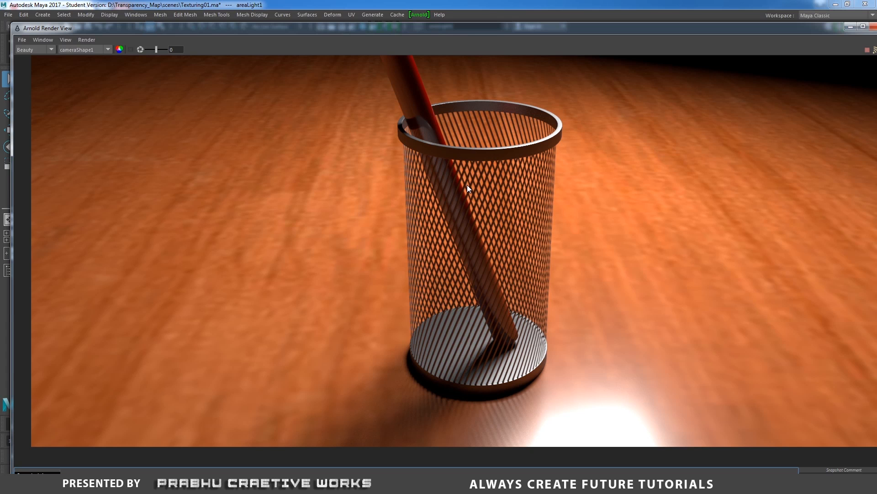
pyautogui.keyDown('alt'); pyautogui.moveTo(689, 262); pyautogui.dragTo(220, 192, button='right'); pyautogui.keyUp('alt')
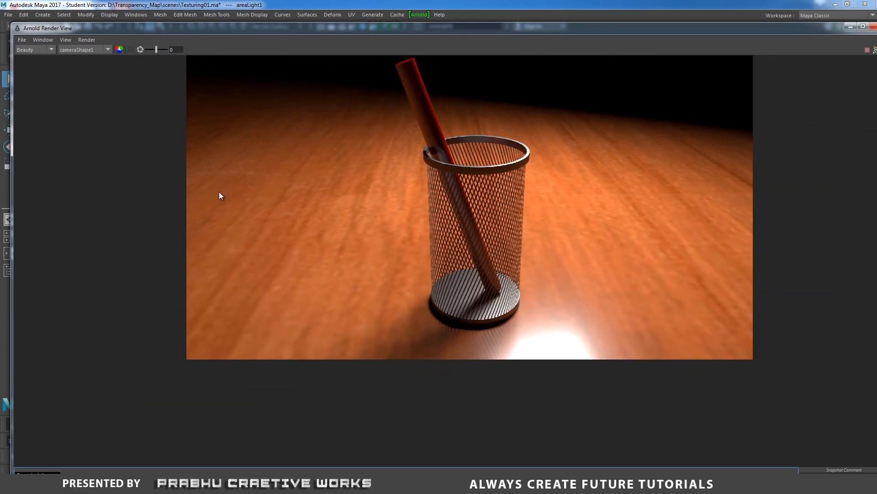
pyautogui.keyDown('alt'); pyautogui.moveTo(406, 205); pyautogui.dragTo(393, 236, button='middle'); pyautogui.keyUp('alt')
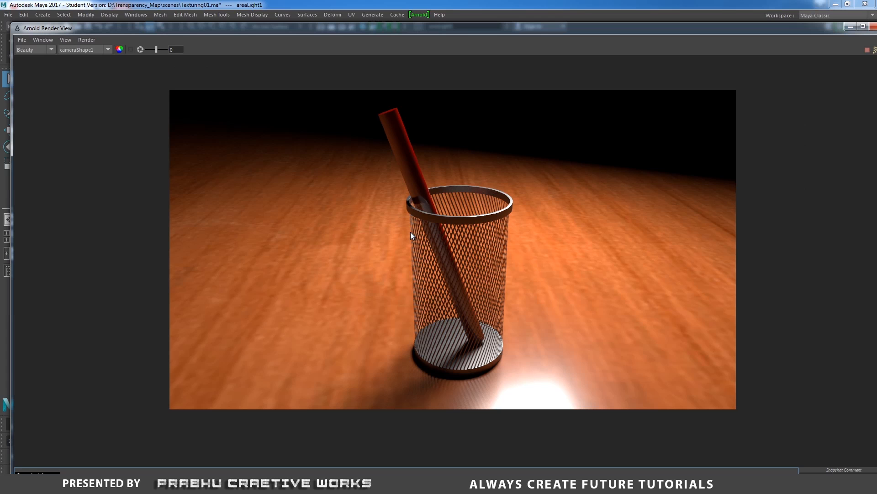